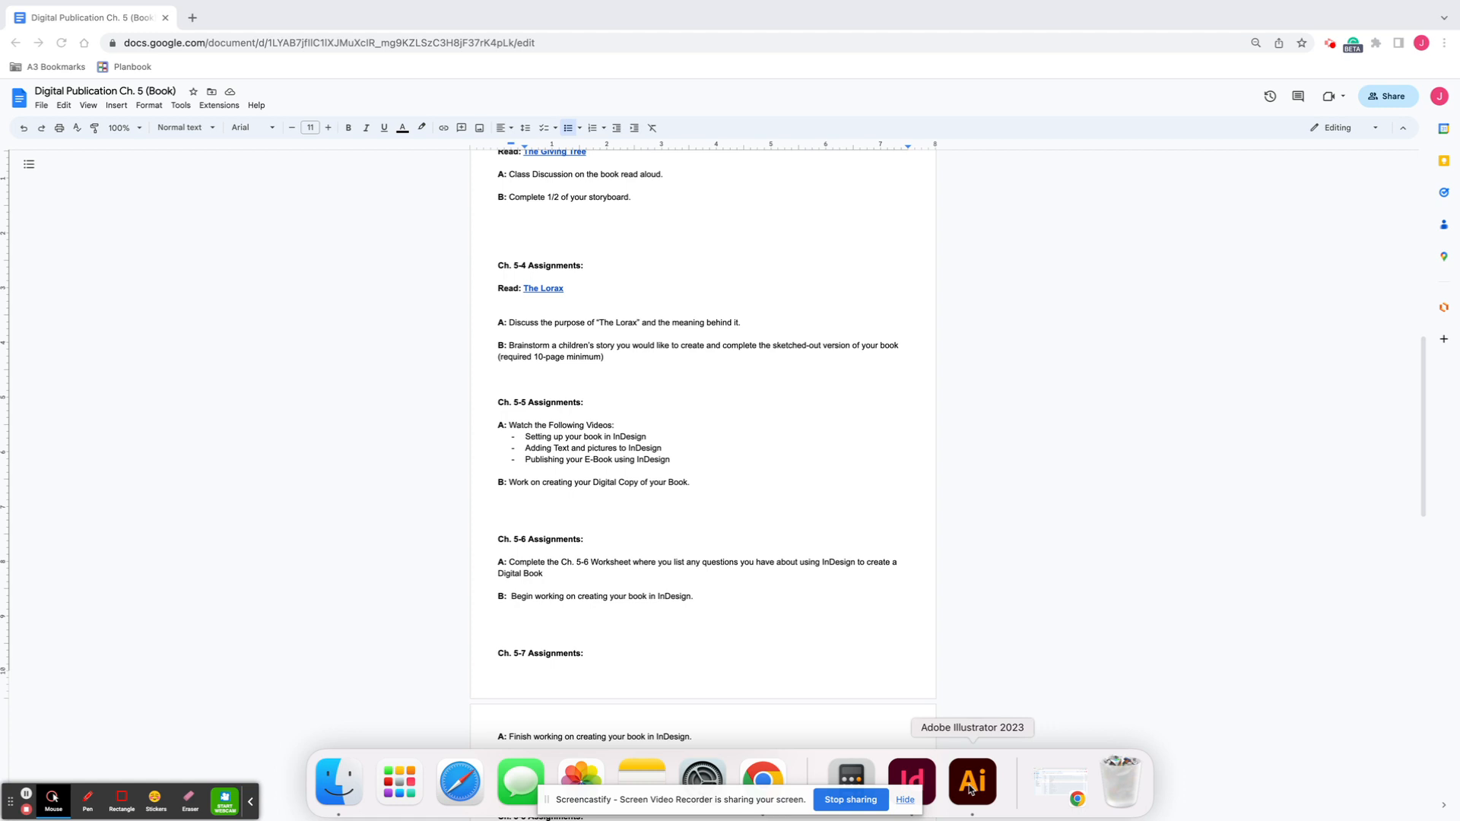
- Switch to InDesign and examine the sample book's cover page and the schoolhouse spread that follows it
left_click(912, 780)
scroll(826, 623, "up", 10)
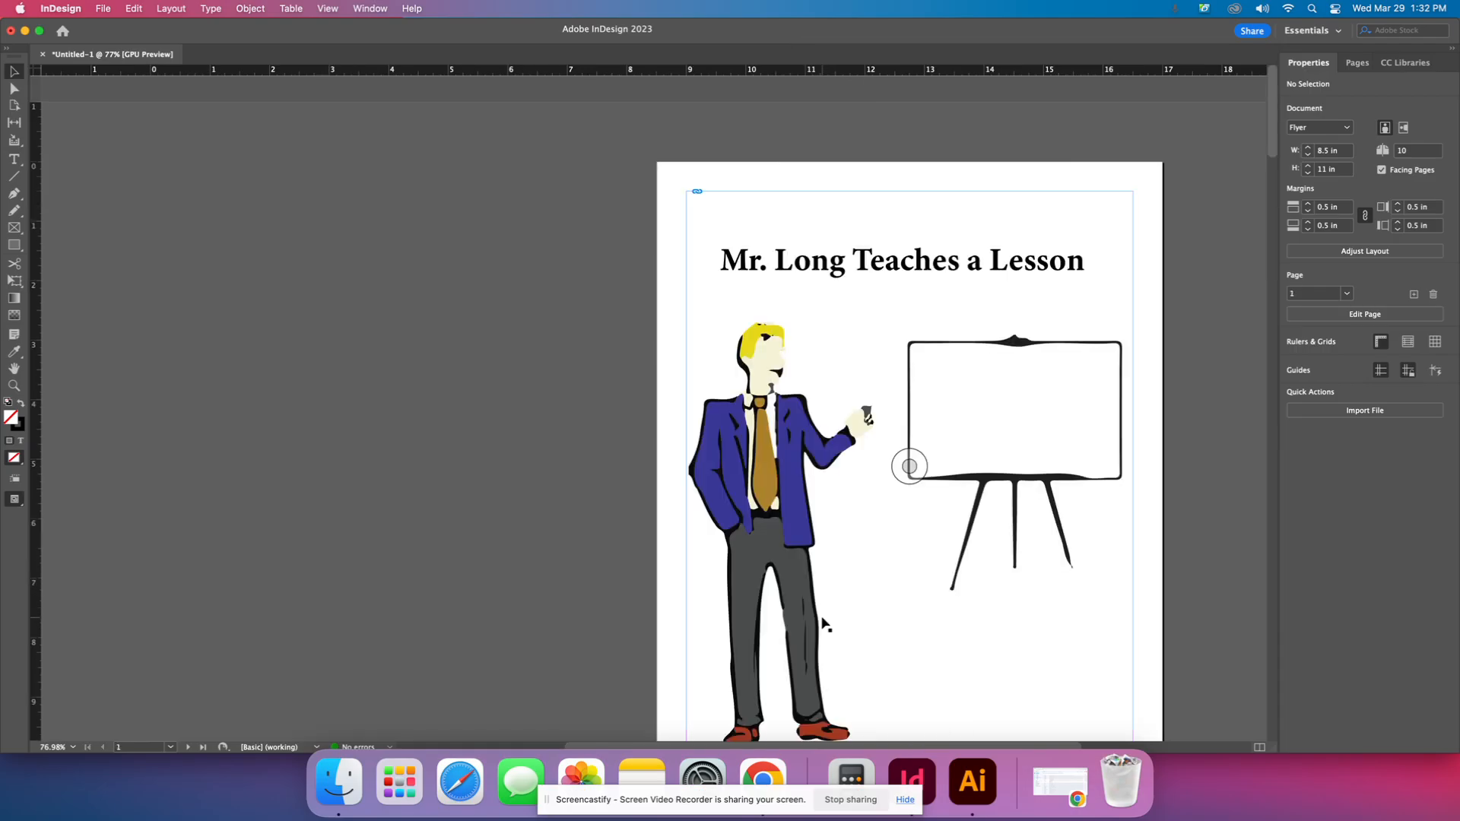
scroll(821, 620, "down", 20)
scroll(821, 621, "up", 15)
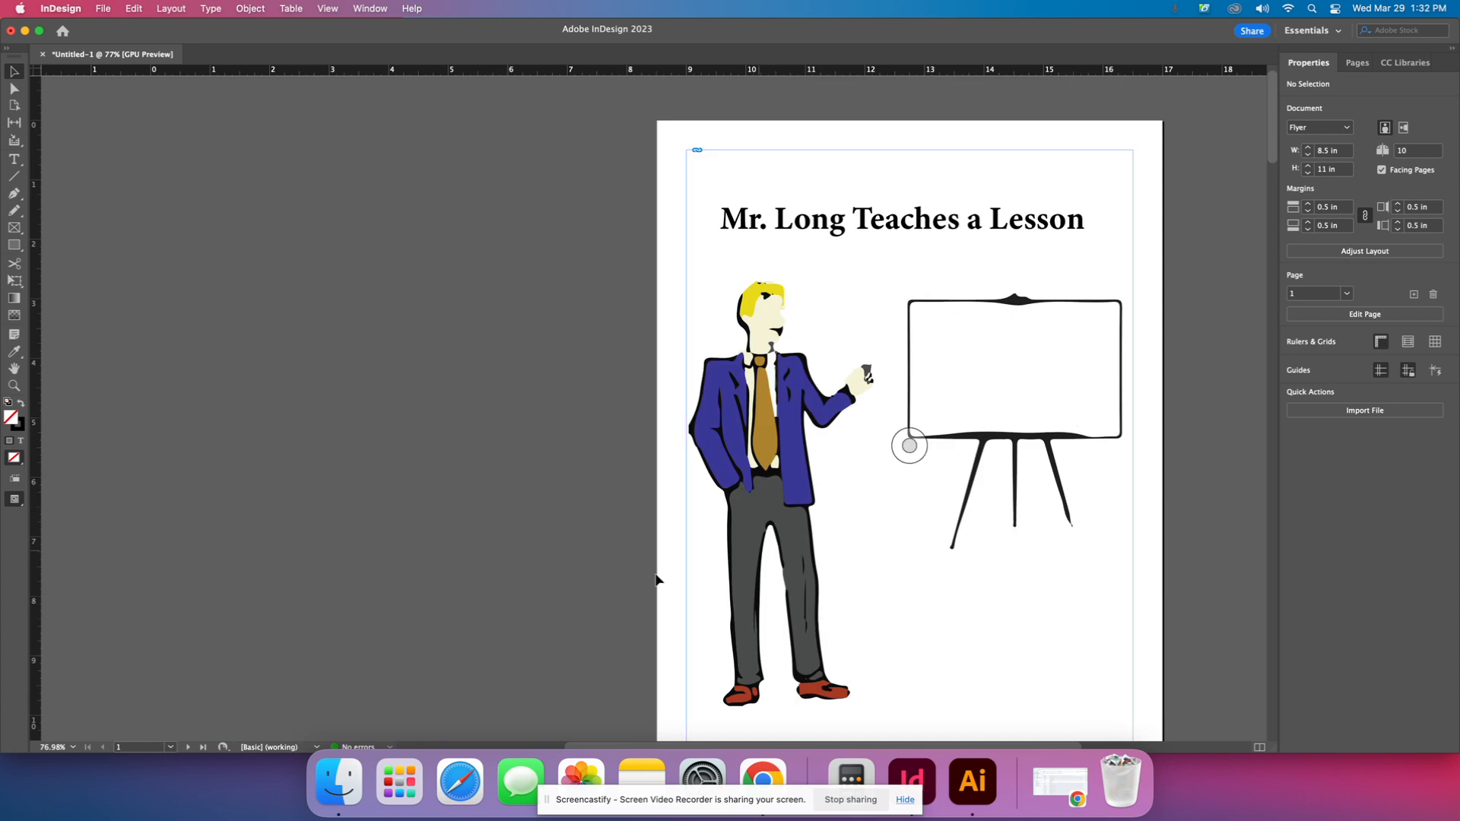
scroll(783, 348, "down", 4)
scroll(784, 350, "down", 12)
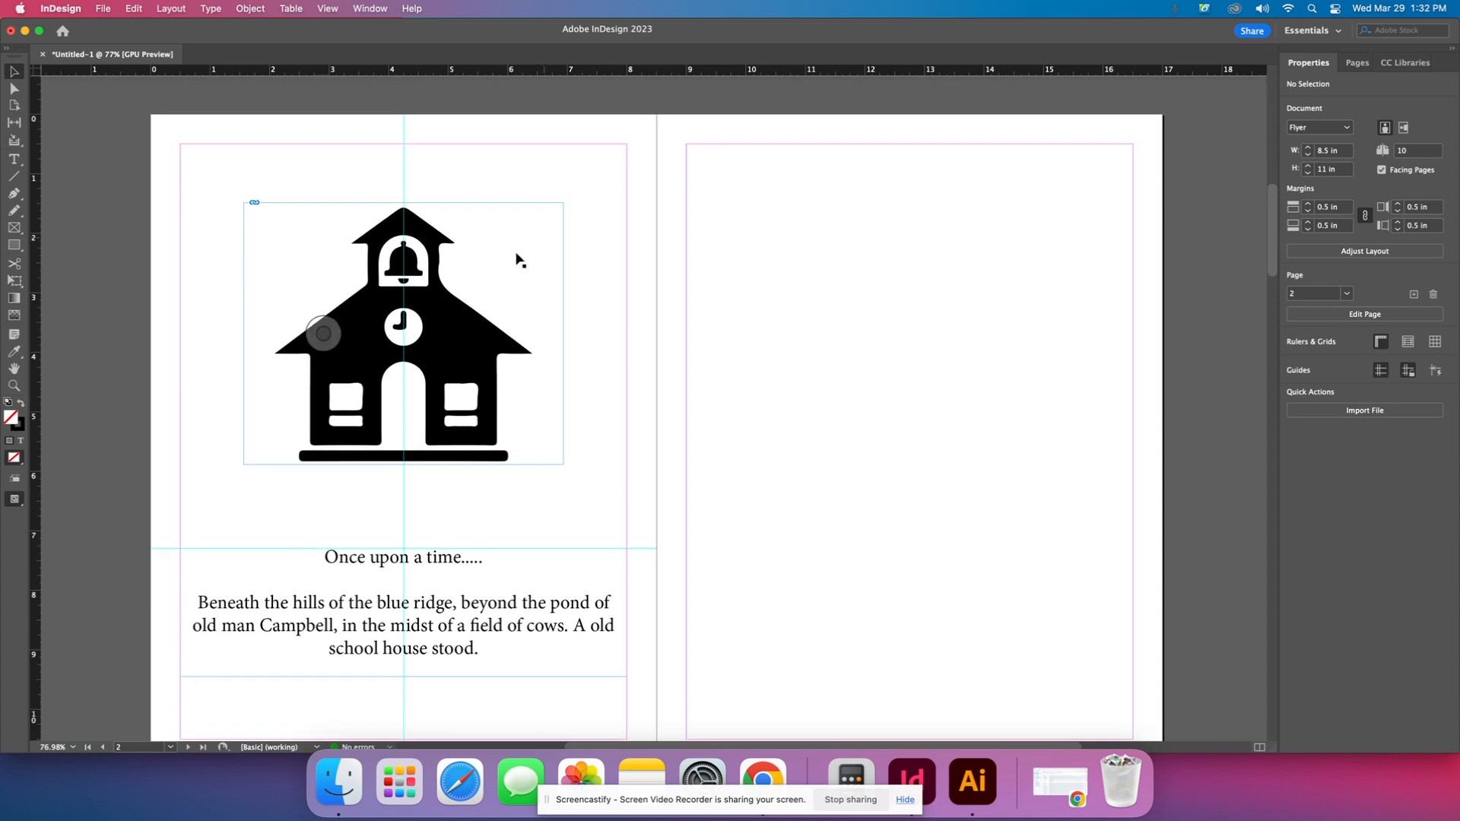
scroll(458, 362, "down", 1)
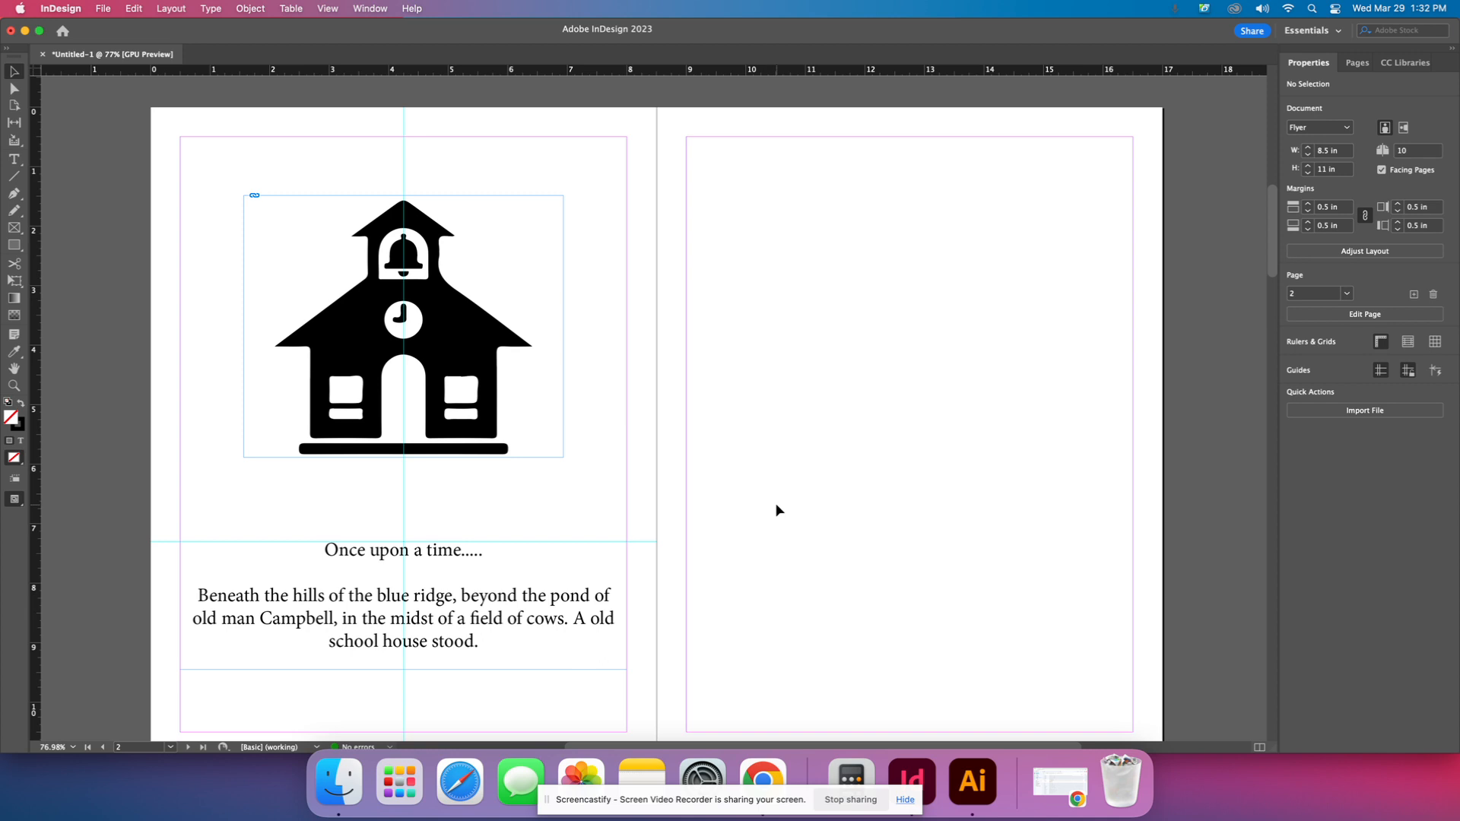
scroll(668, 548, "up", 10)
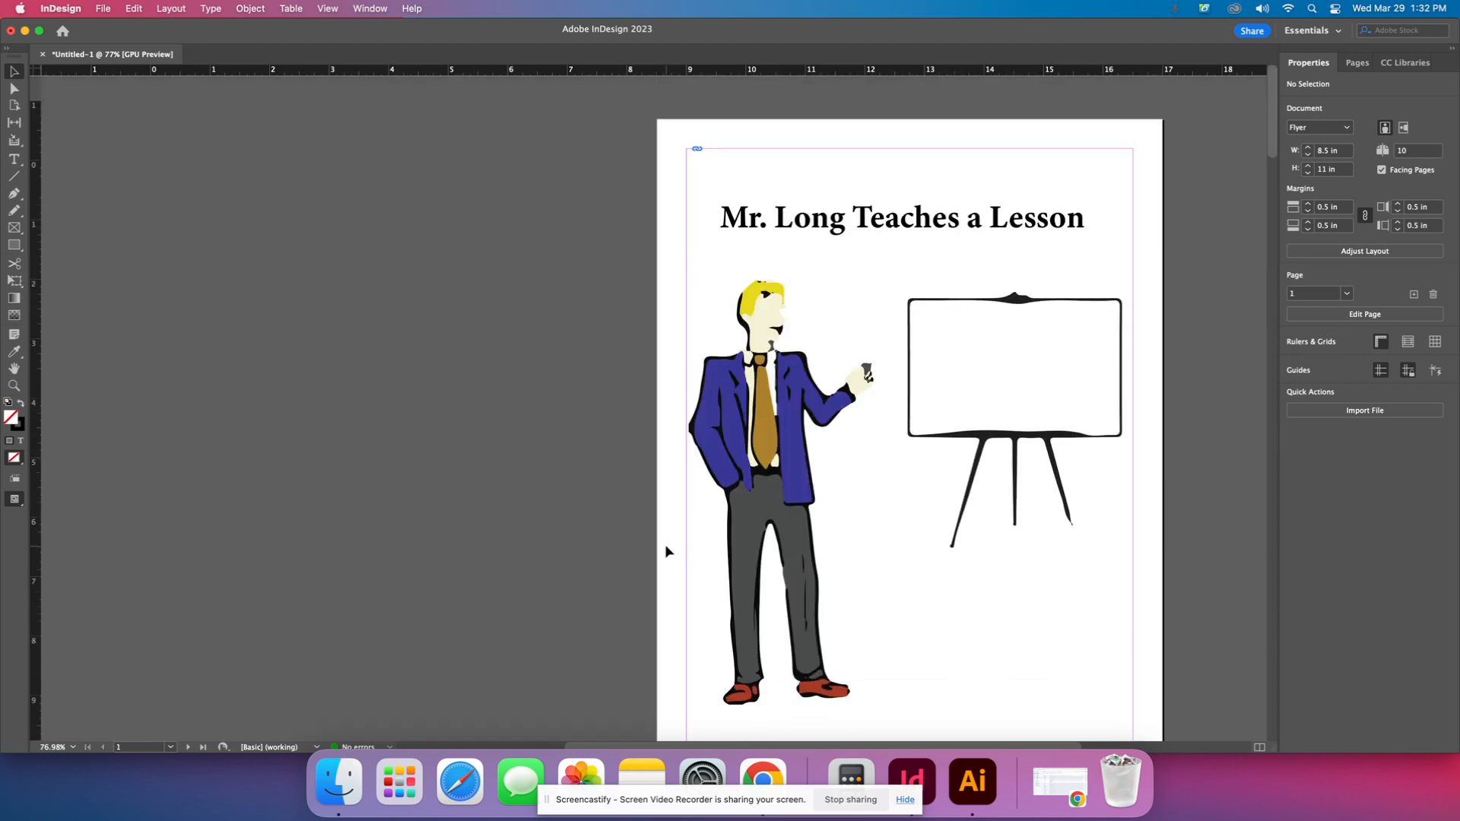
scroll(667, 548, "down", 9)
scroll(666, 545, "up", 10)
scroll(837, 423, "down", 5)
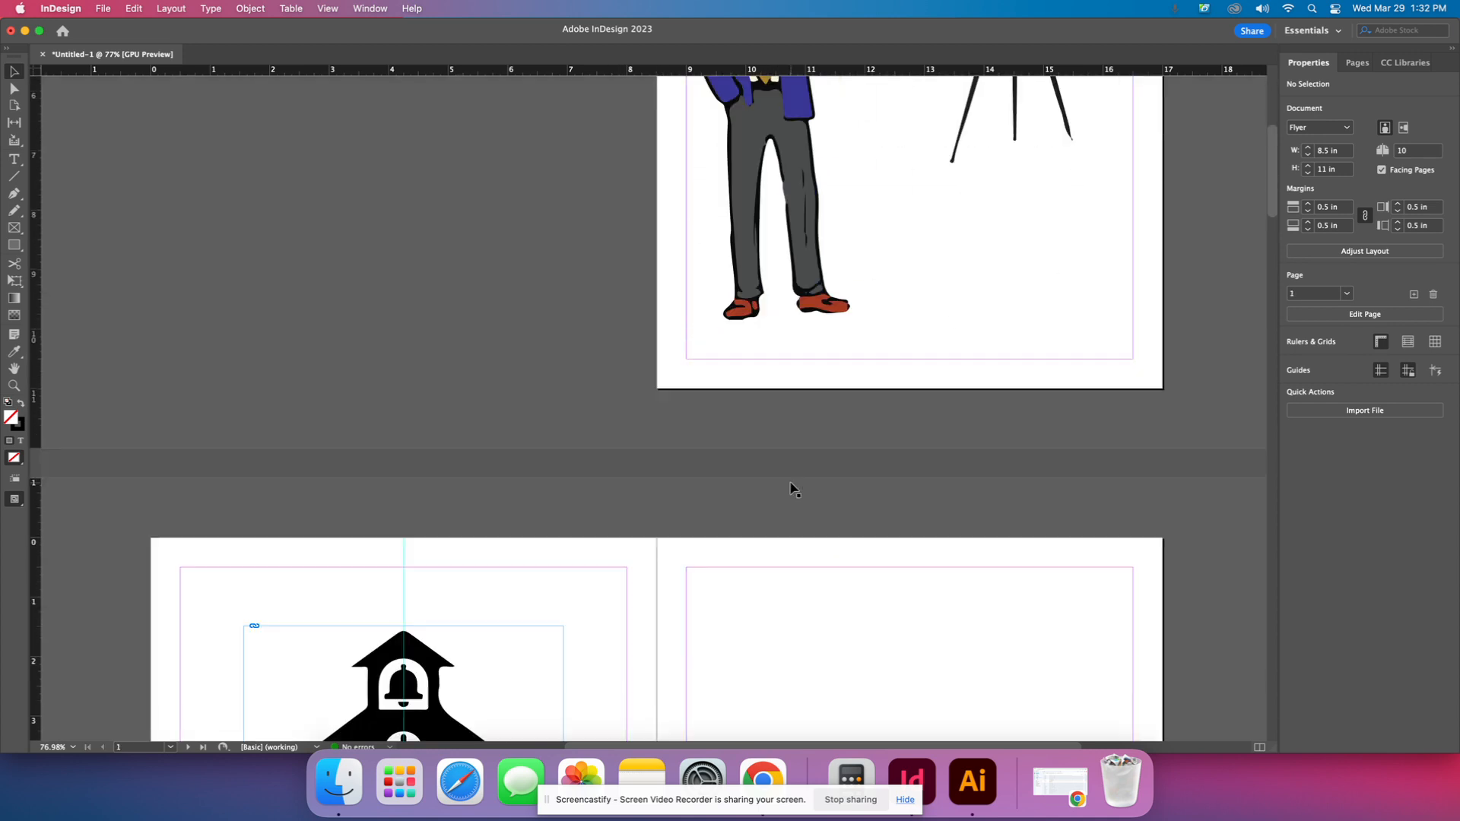
scroll(793, 489, "up", 4)
scroll(721, 505, "down", 8)
scroll(710, 504, "up", 10)
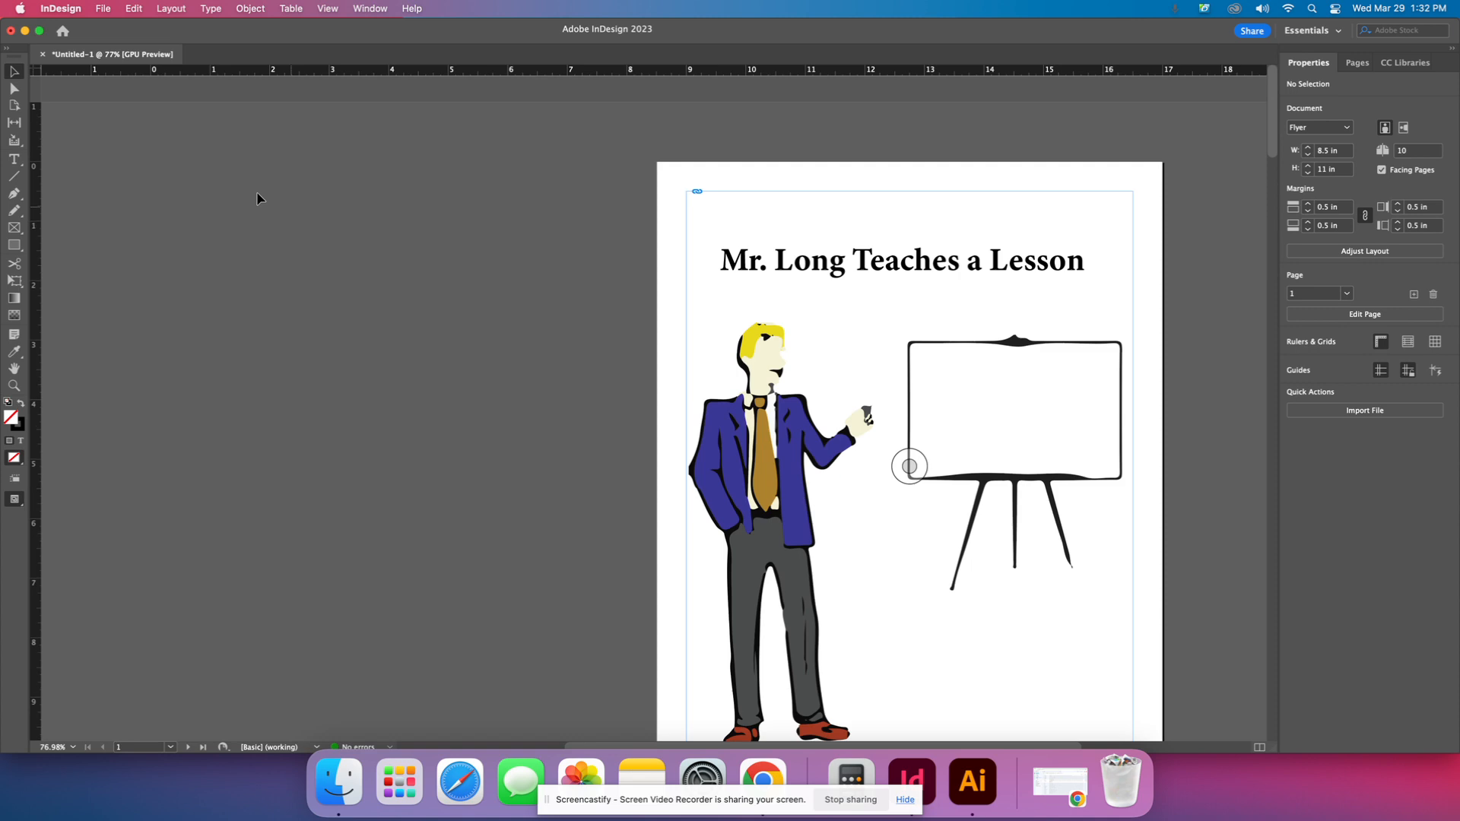
- Open the settings for creating a new document
left_click(104, 9)
mouse_move(118, 30)
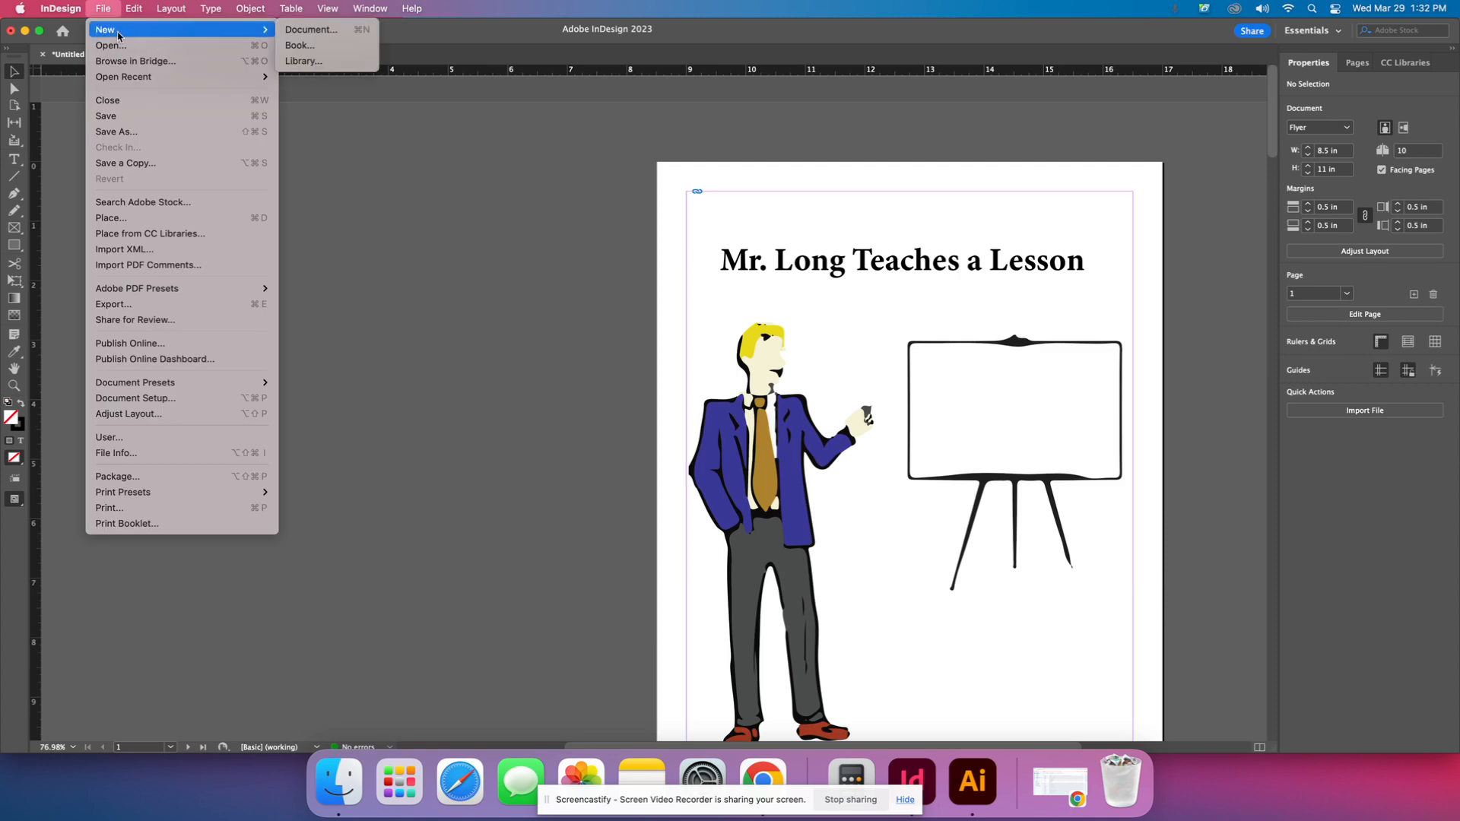
left_click(293, 34)
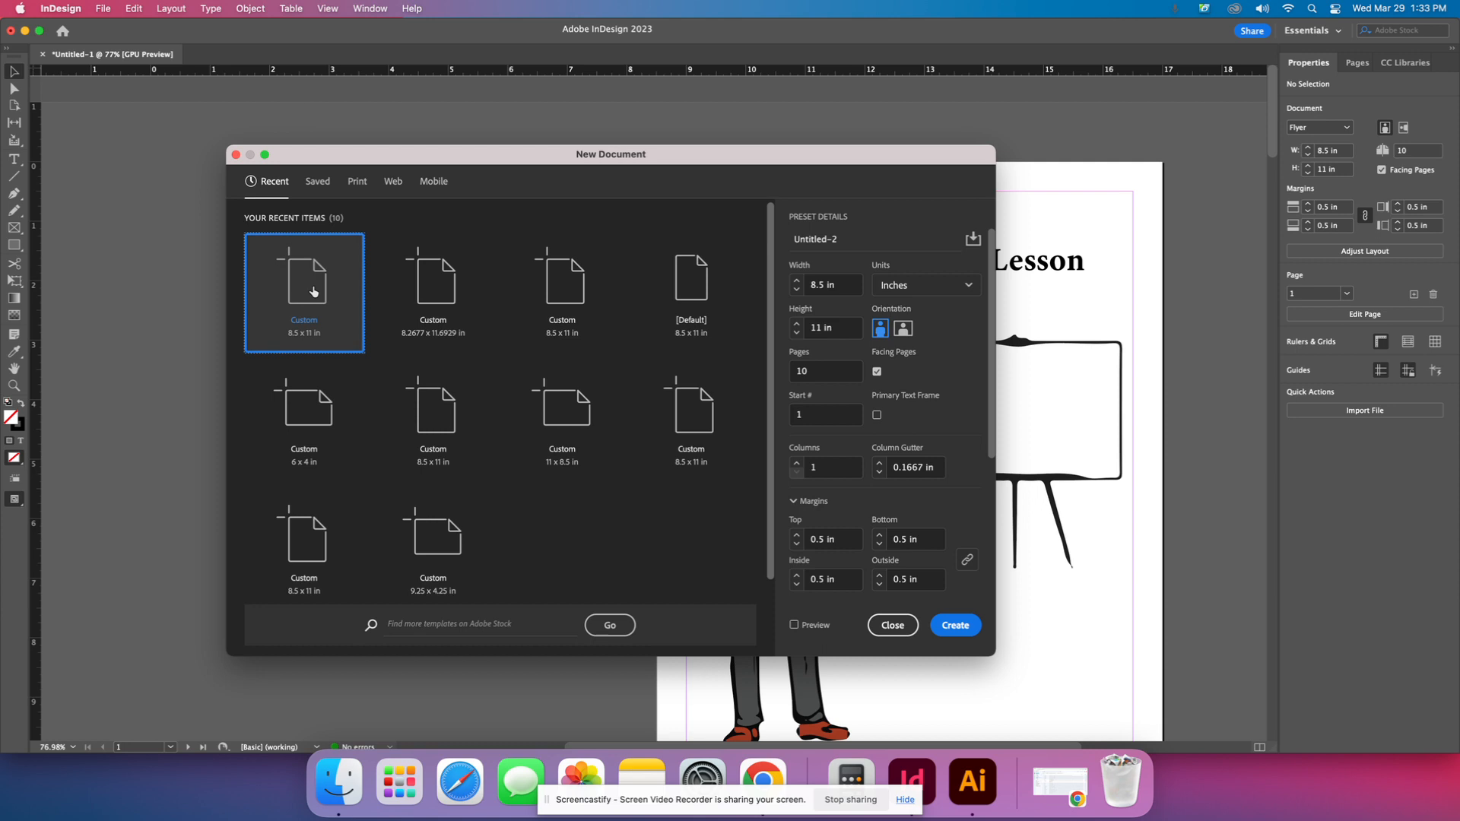
- Switch to Google Chrome, look up "children's book sizes" on Google in a new tab, and close that tab
left_click(763, 774)
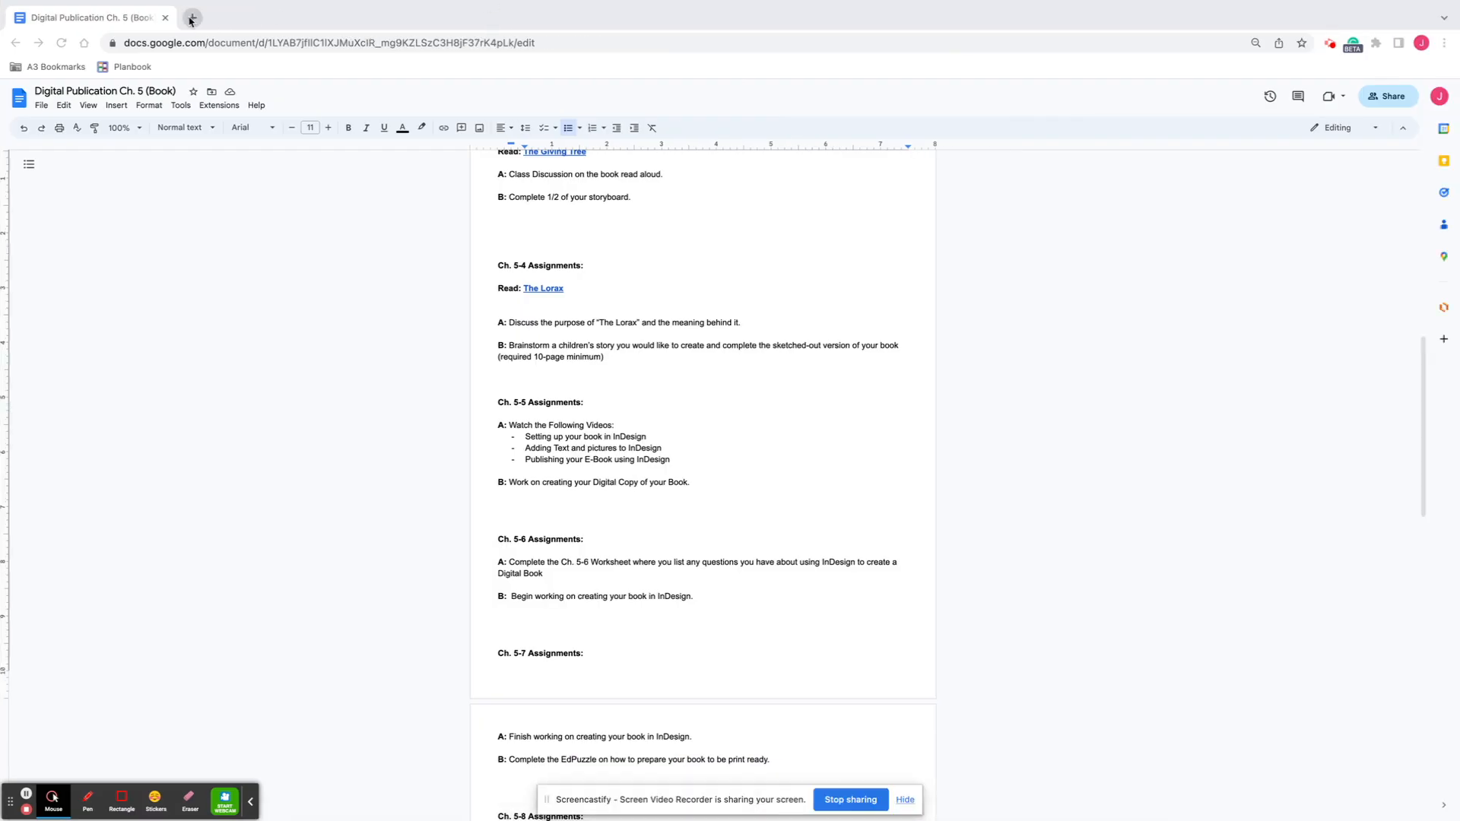
left_click(191, 19)
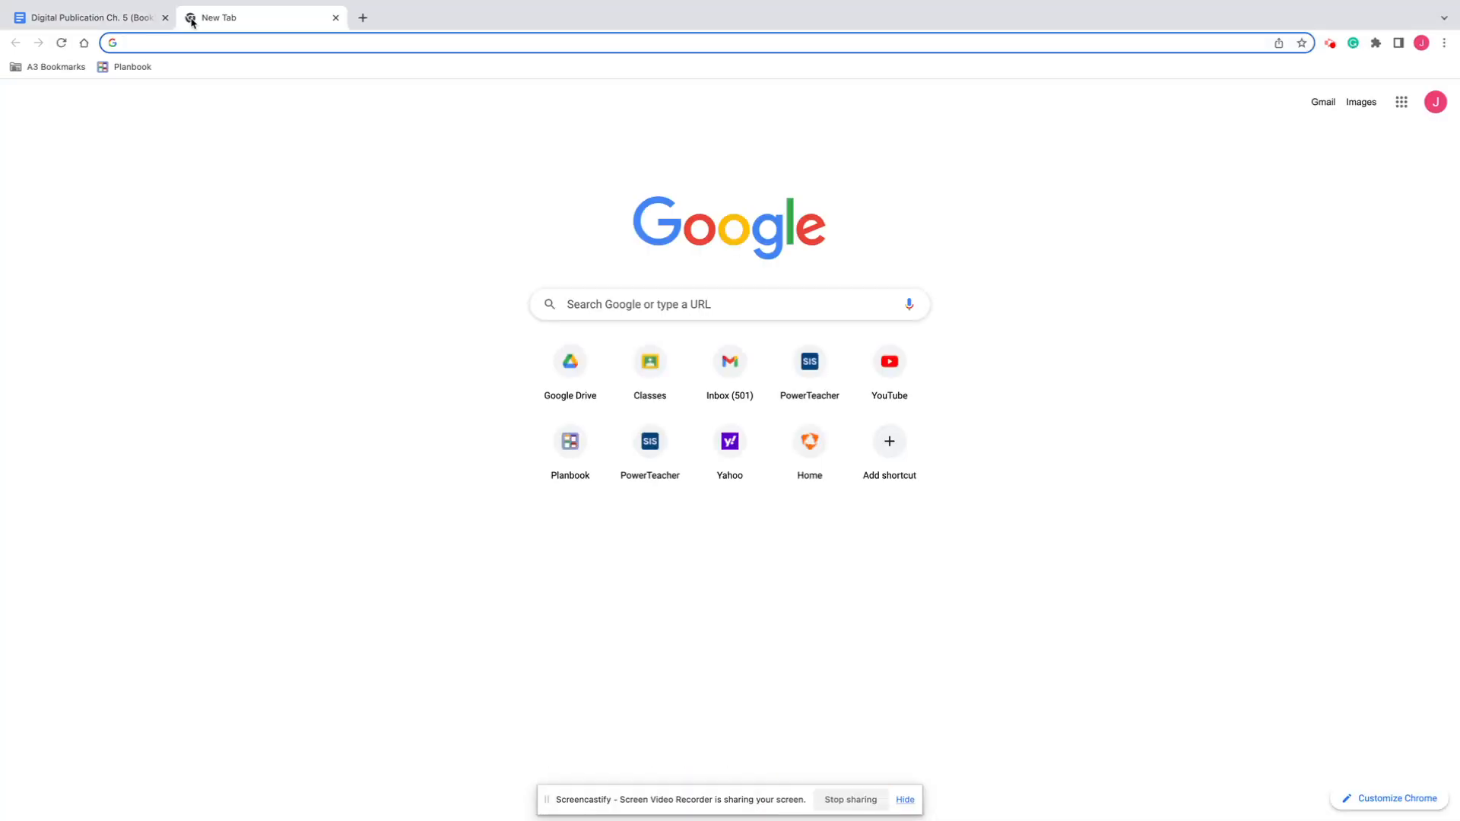
type("childrens ")
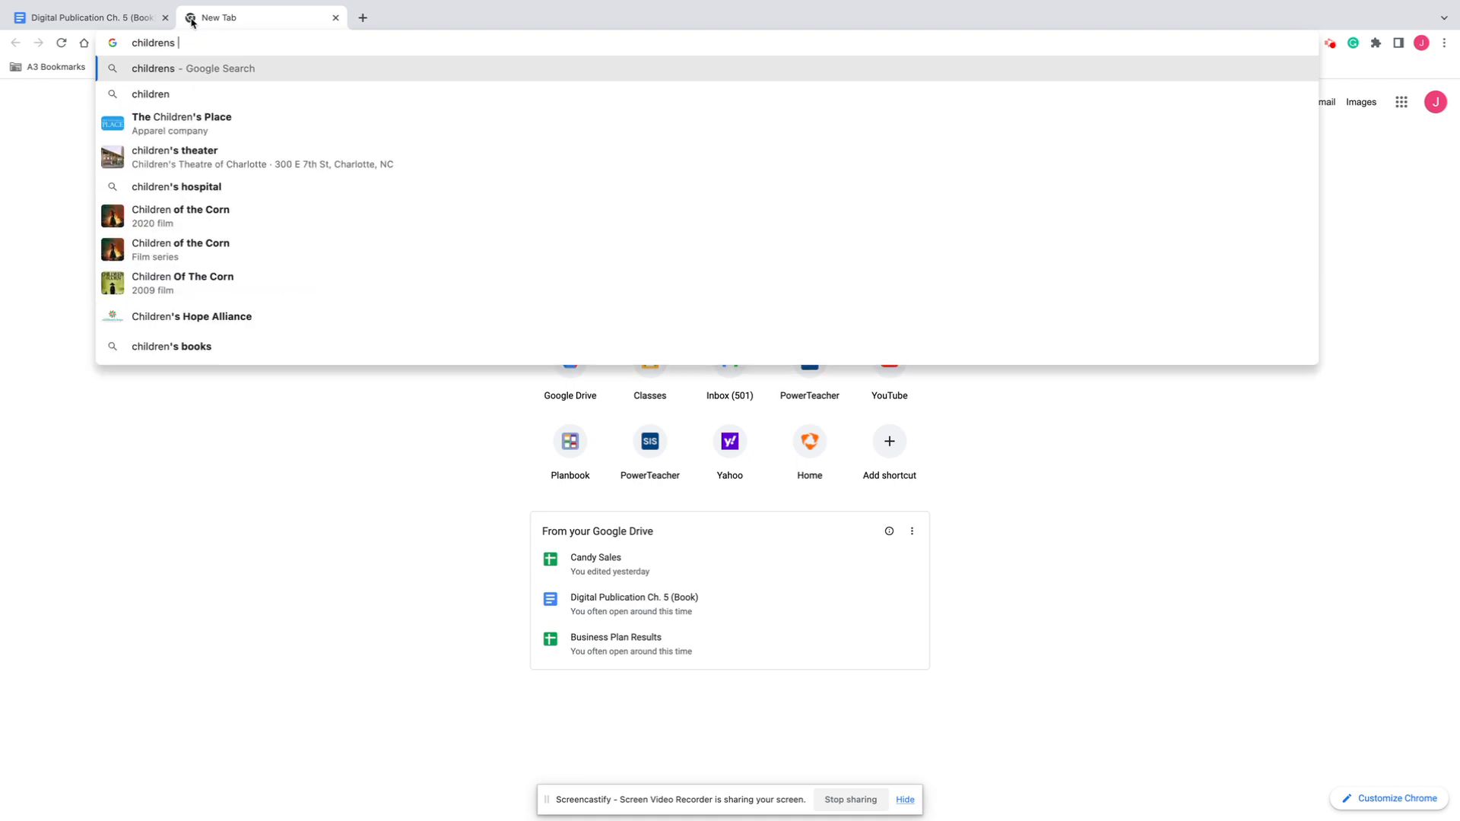
type("book size")
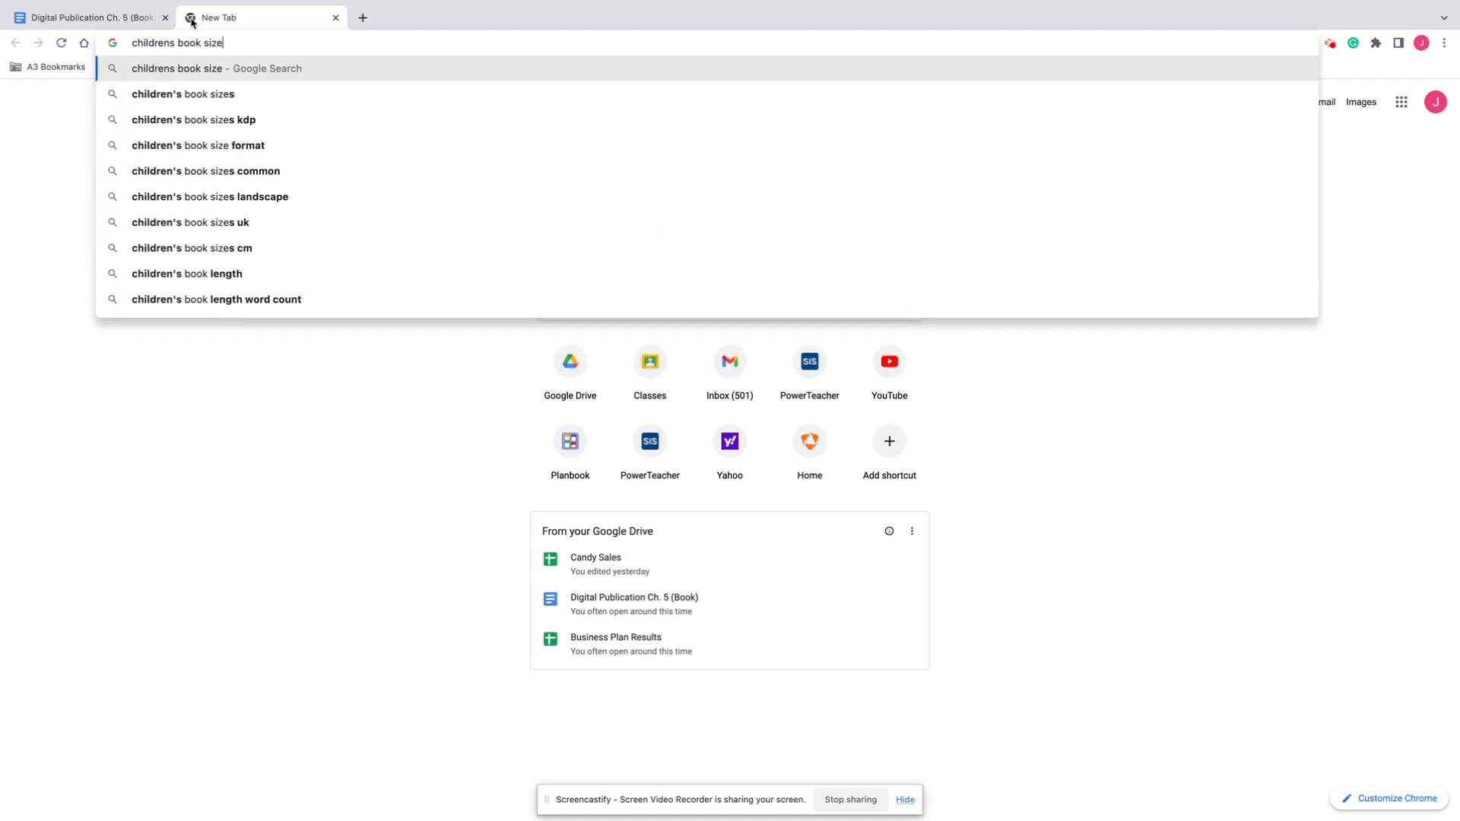
key("Down")
key("Return")
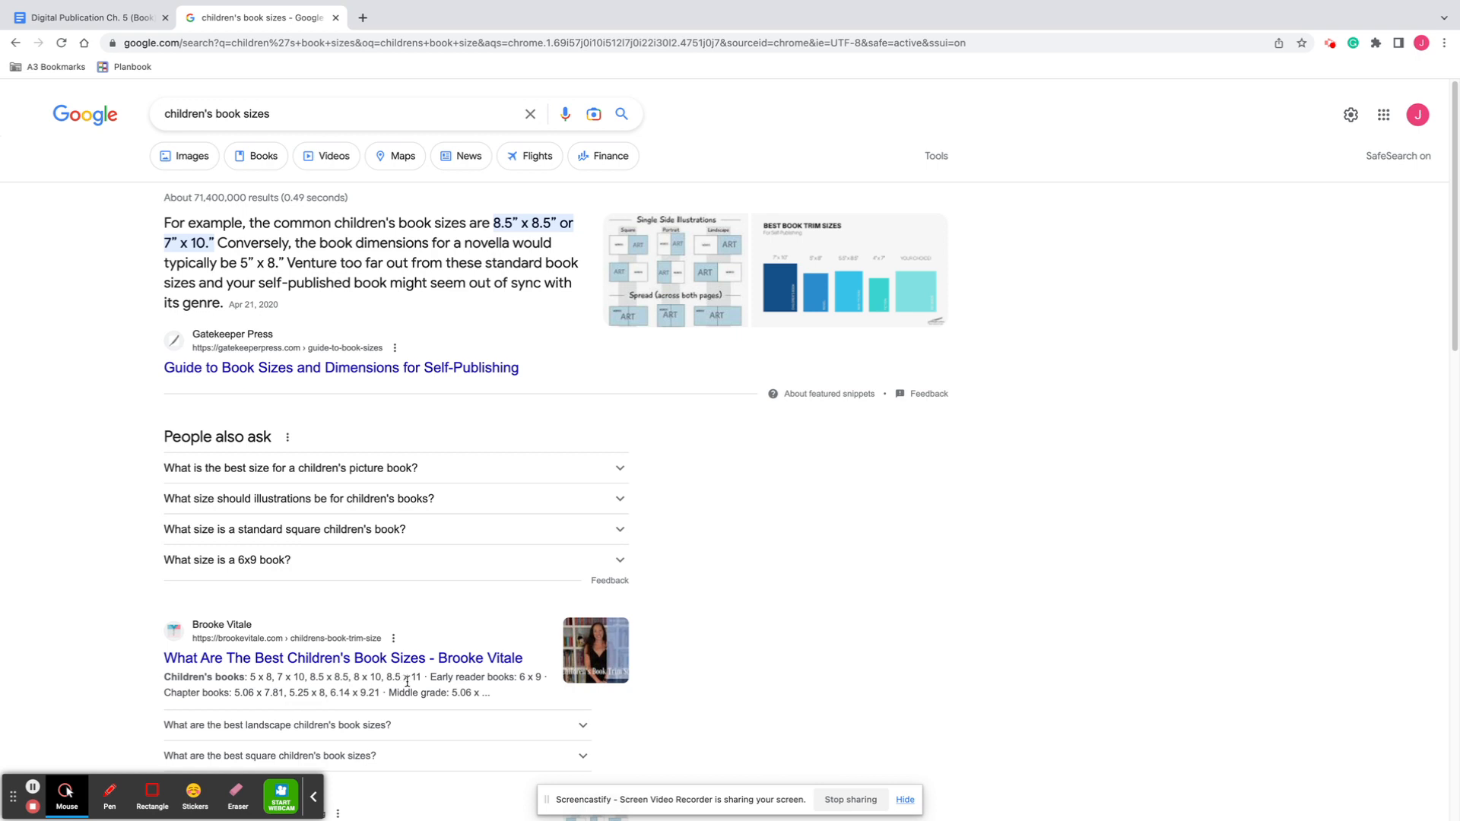
left_click(333, 17)
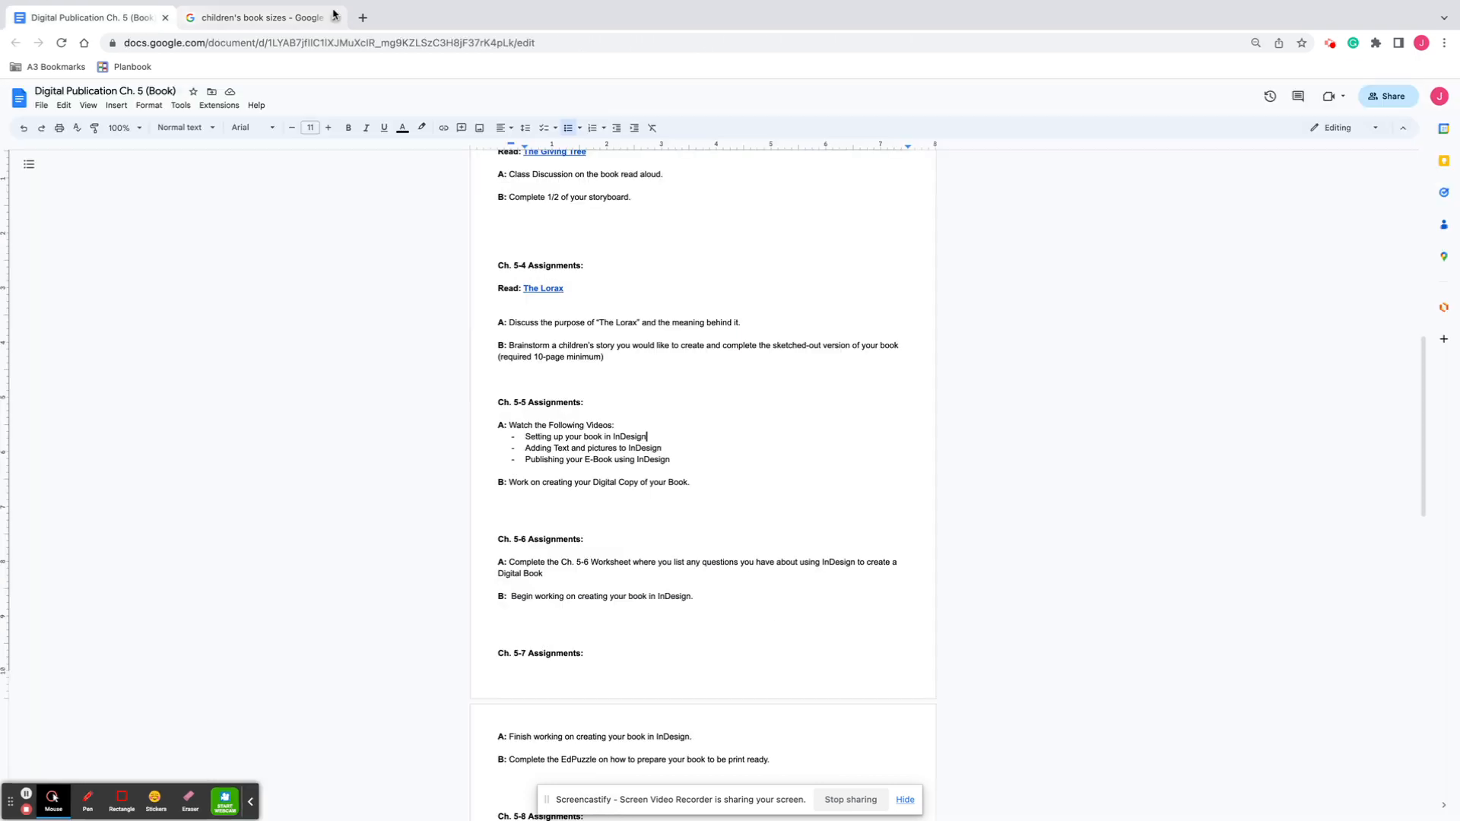
- Return to InDesign and create an 8.5 x 11 in portrait document with 10 facing pages and 0.5 in margins
mouse_move(862, 820)
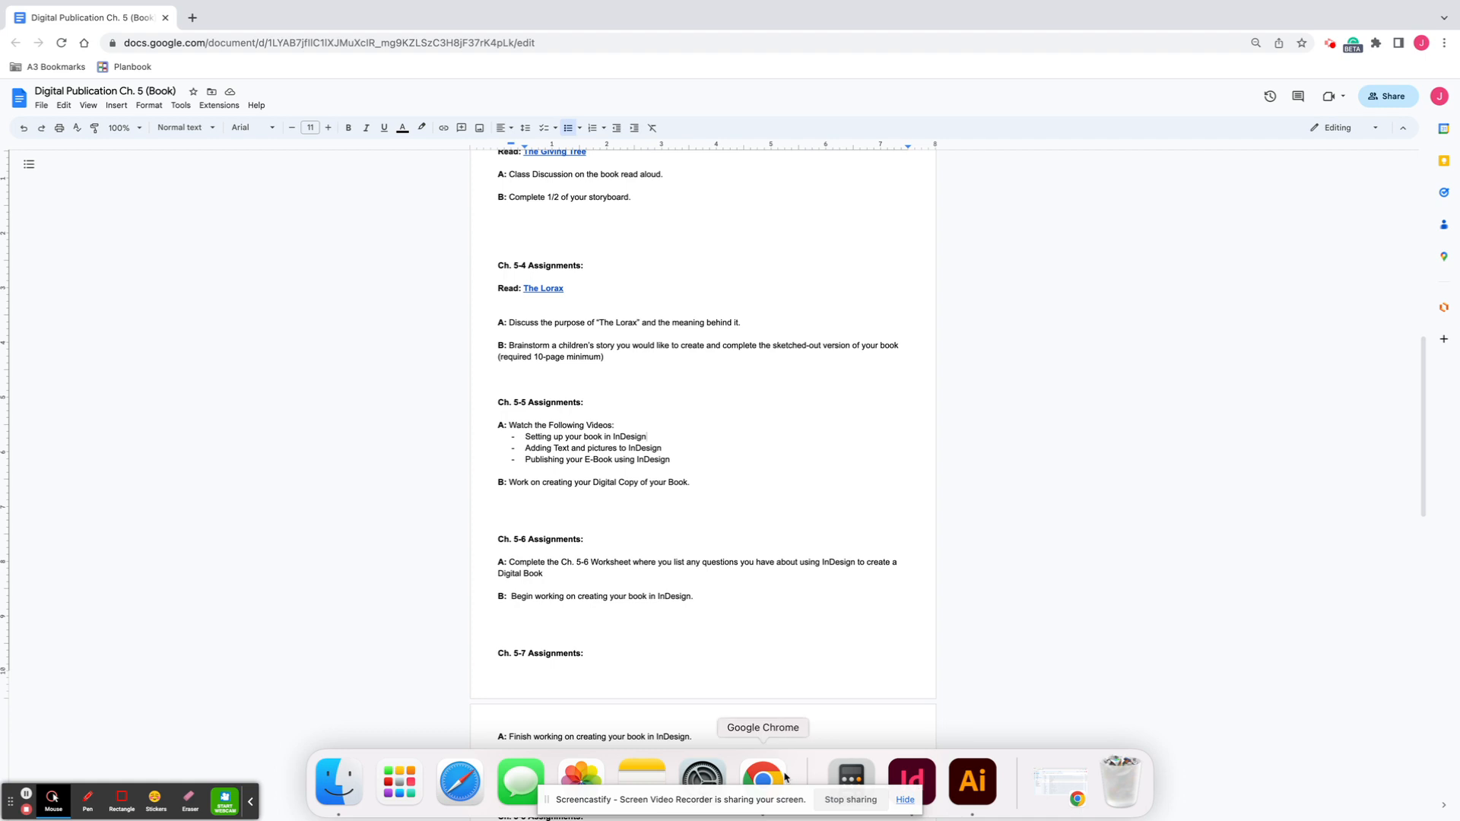
left_click(925, 782)
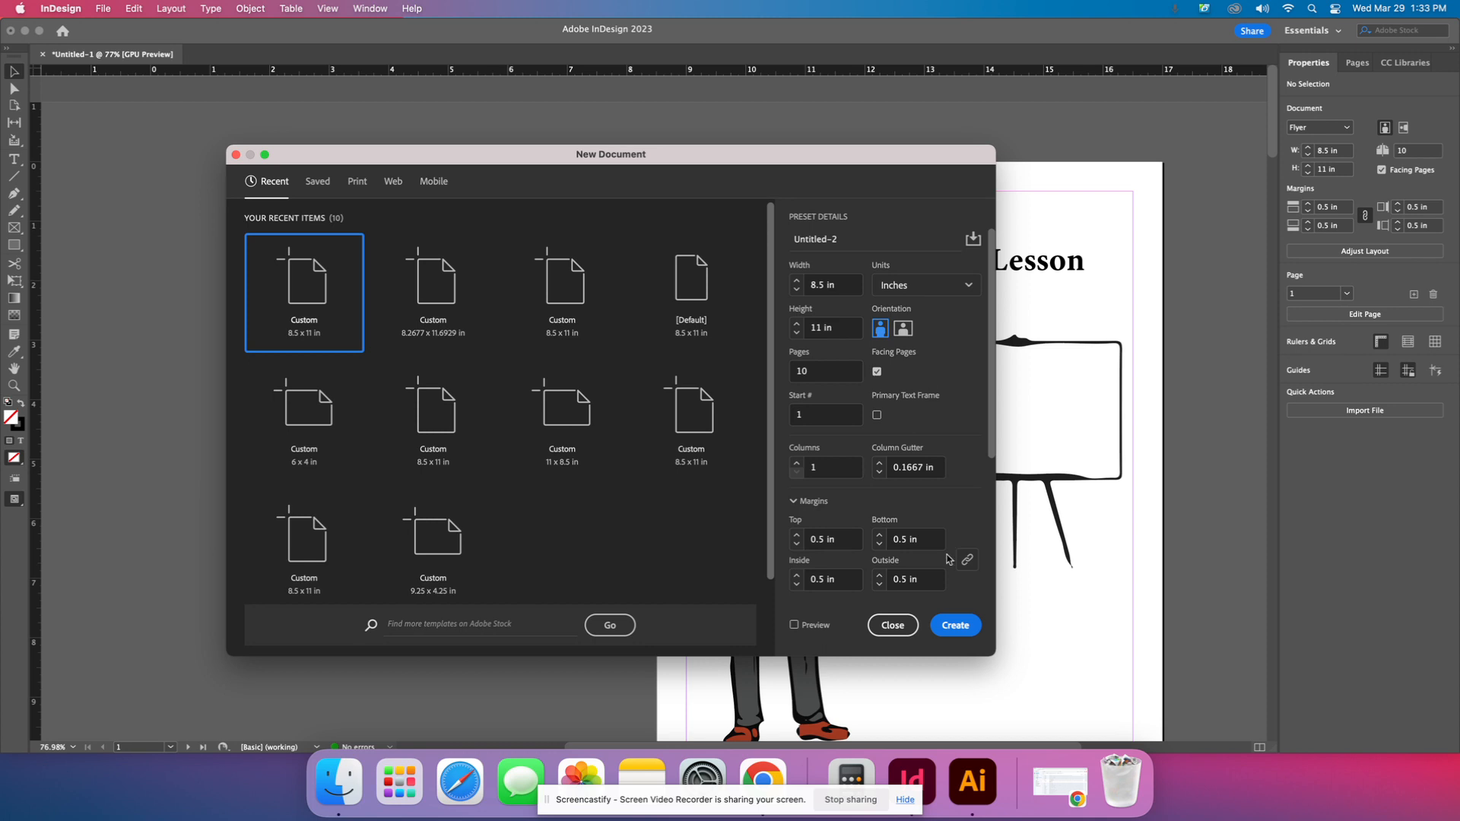
left_click(956, 626)
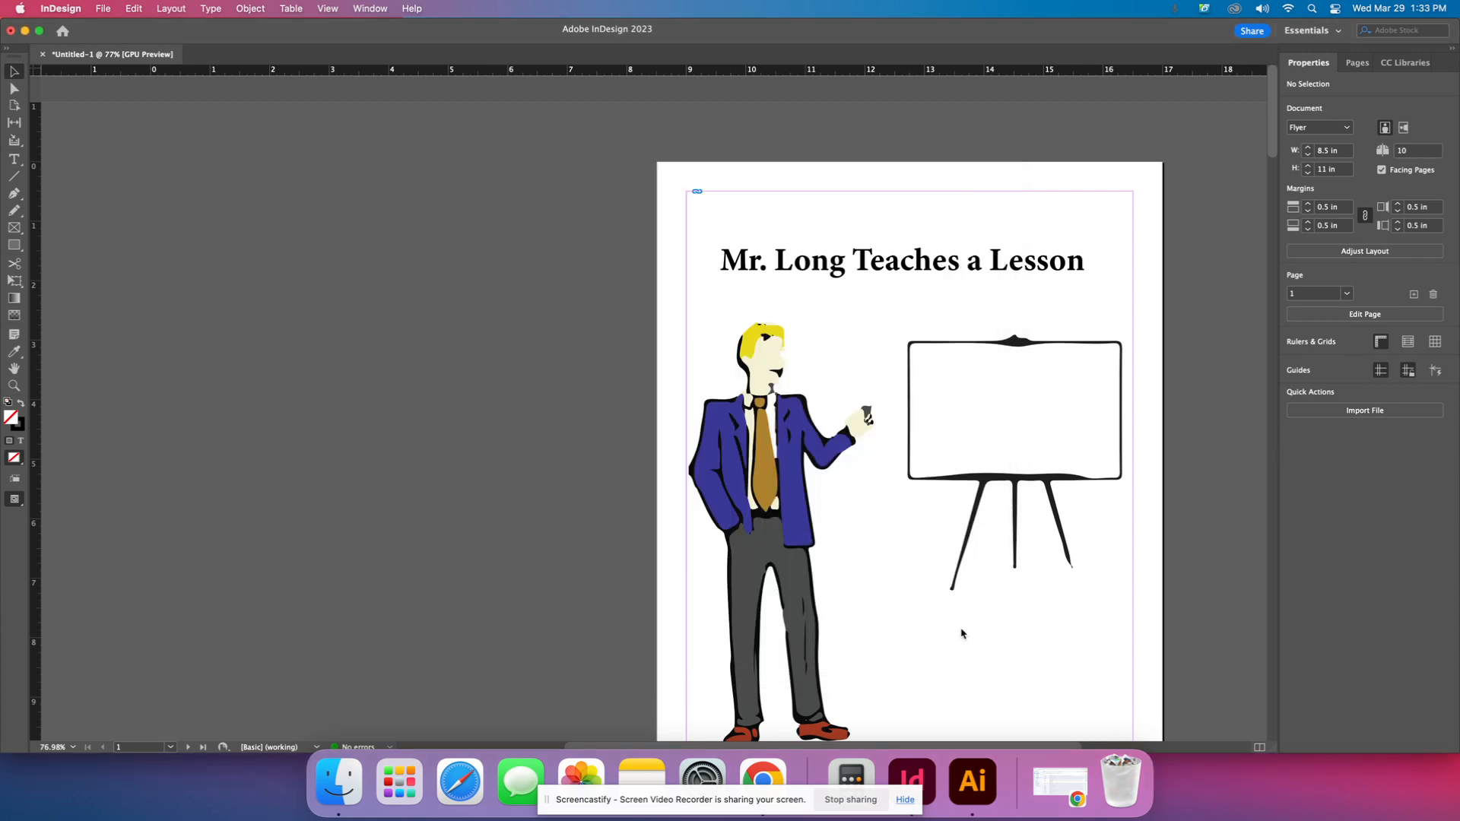
- Examine the blank document's page layout, from the single cover page through the two-page spreads to the final single page
scroll(606, 385, "down", 10)
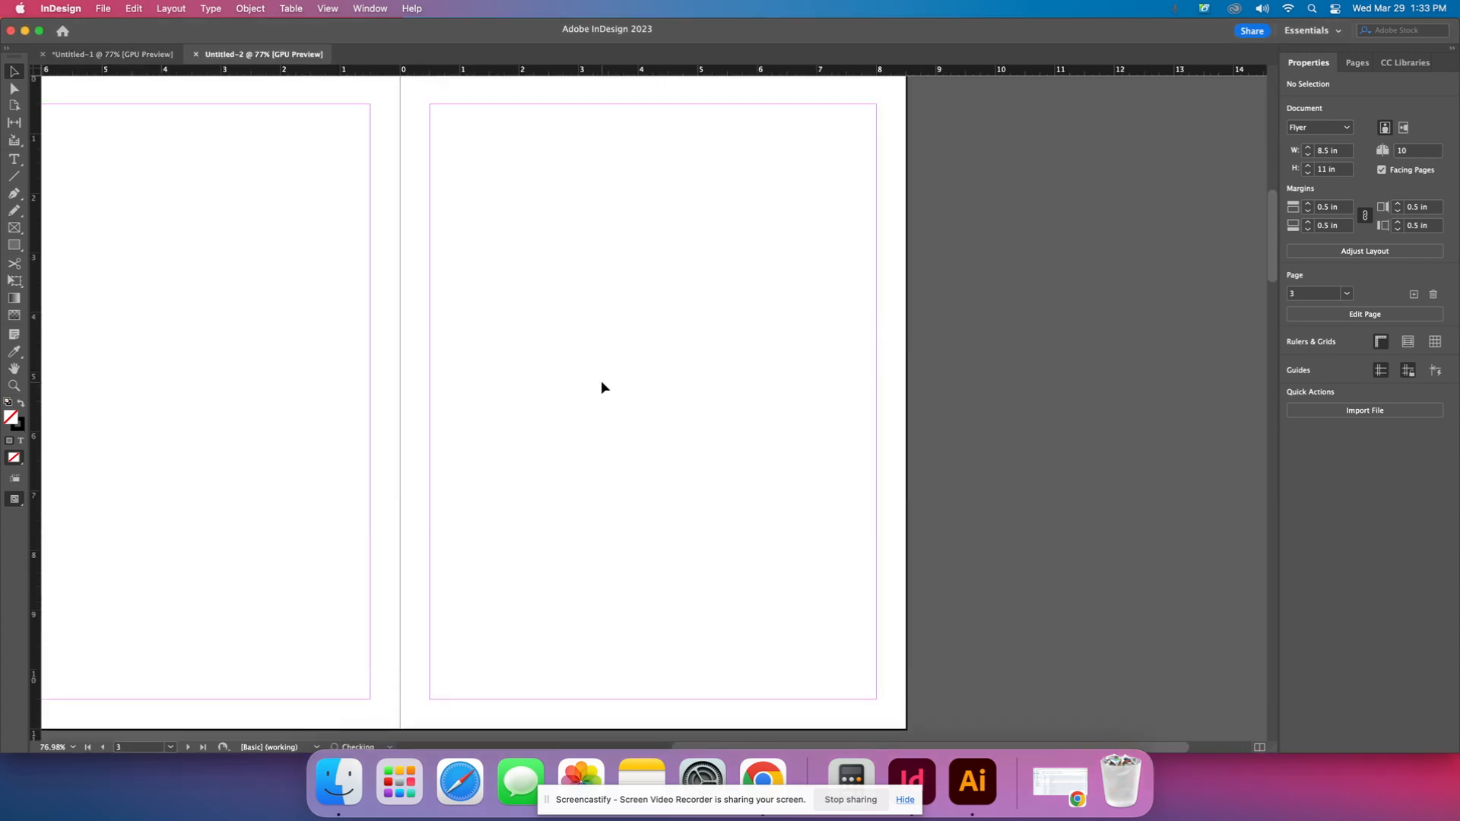
scroll(601, 381, "up", 10)
scroll(600, 377, "down", 2)
scroll(601, 378, "up", 2)
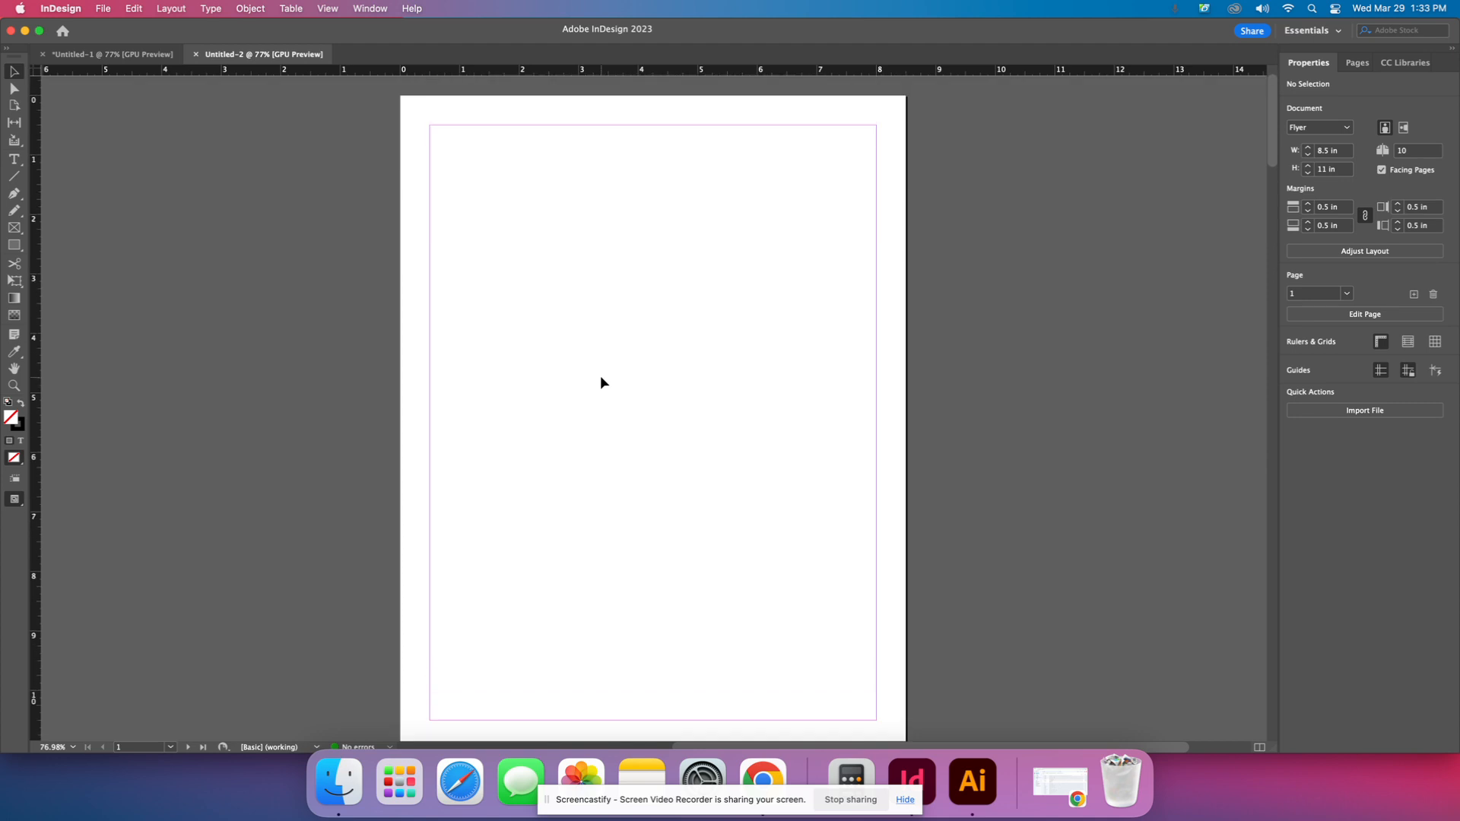
key("super+minus")
key("super+minus")
key("super+minus")
key("super+minus")
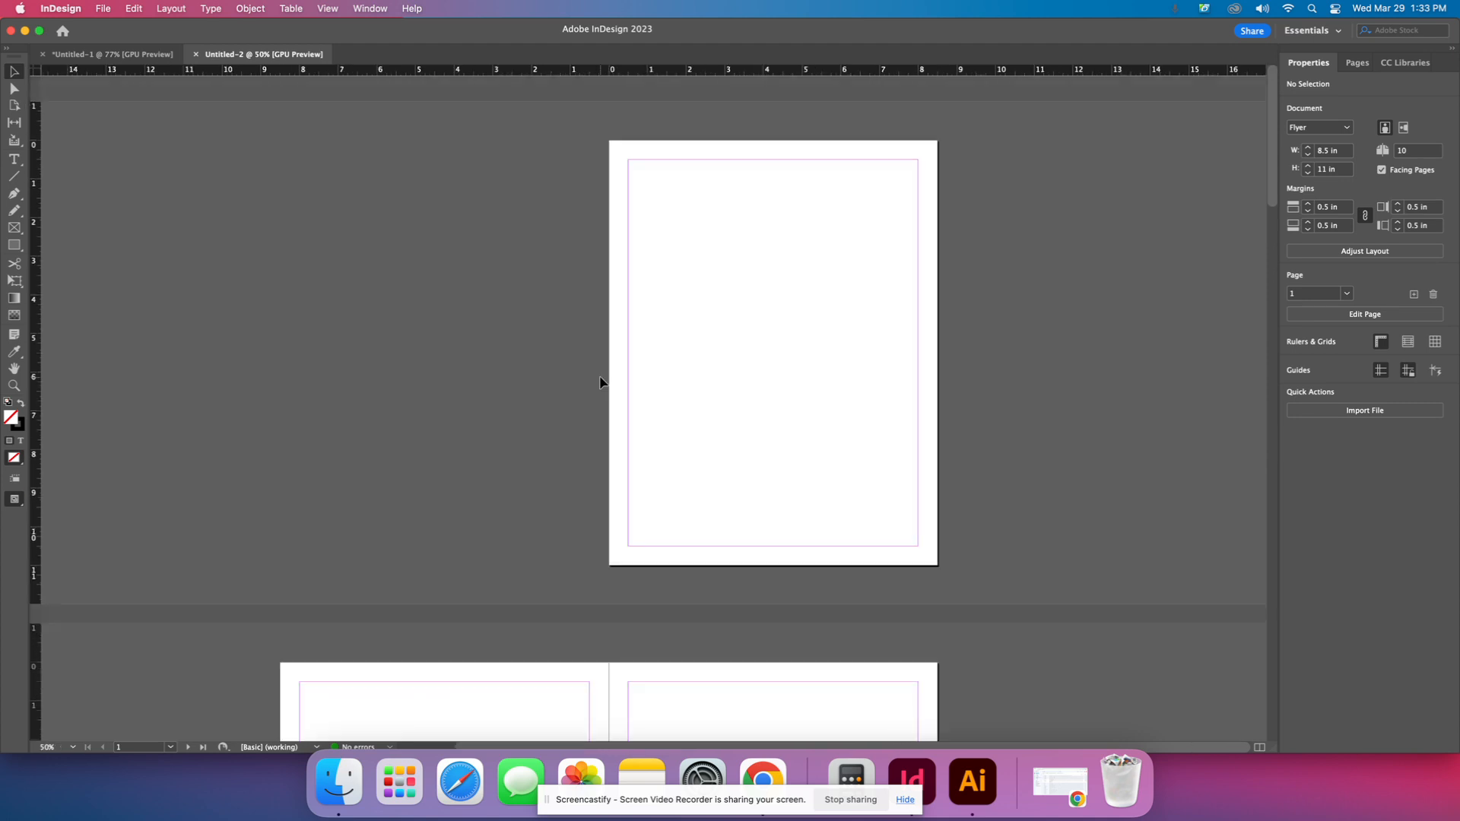
scroll(594, 400, "down", 3)
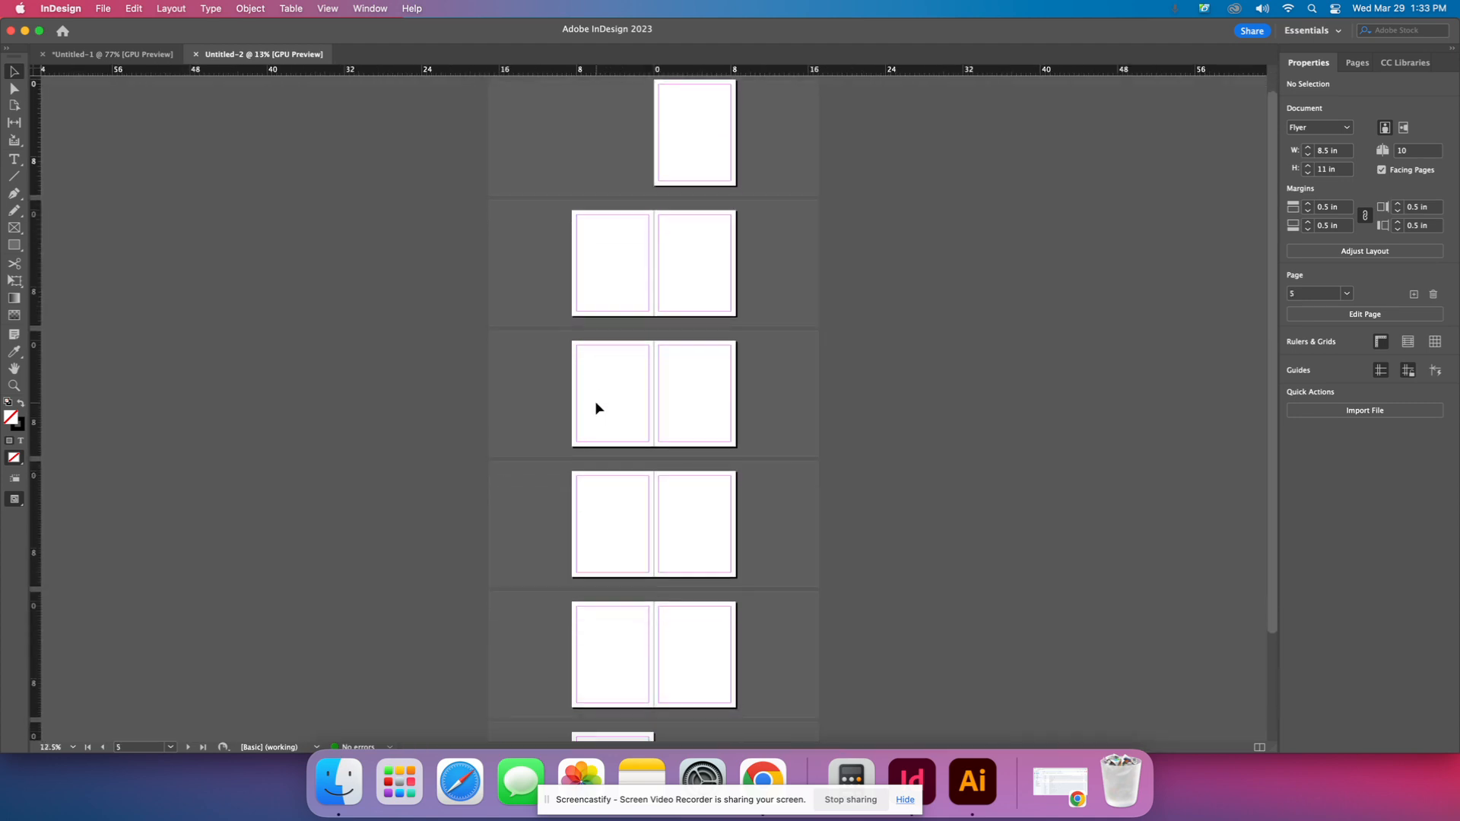
scroll(670, 405, "down", 4)
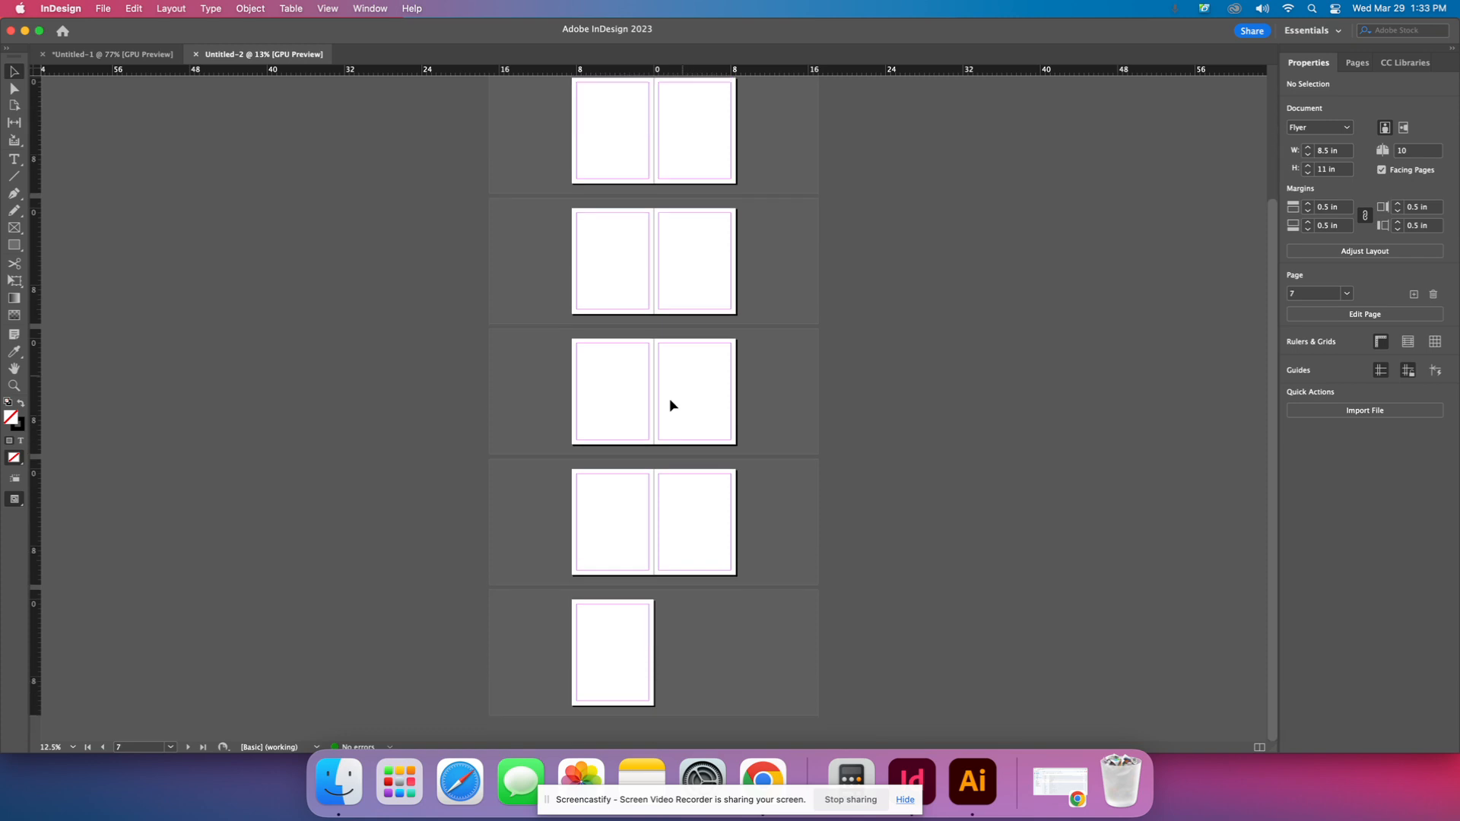
scroll(585, 638, "up", 1)
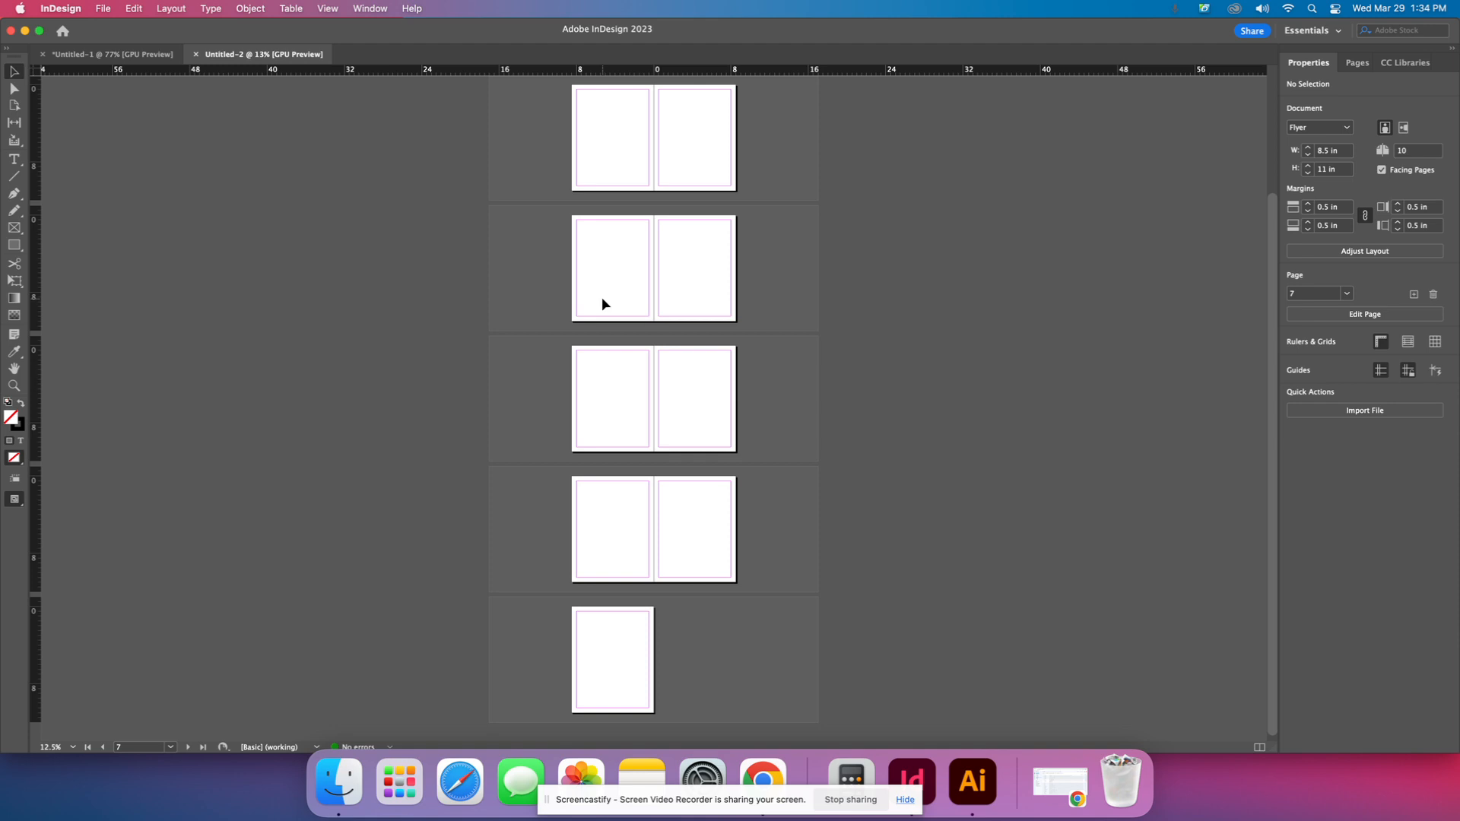
scroll(599, 297, "up", 4)
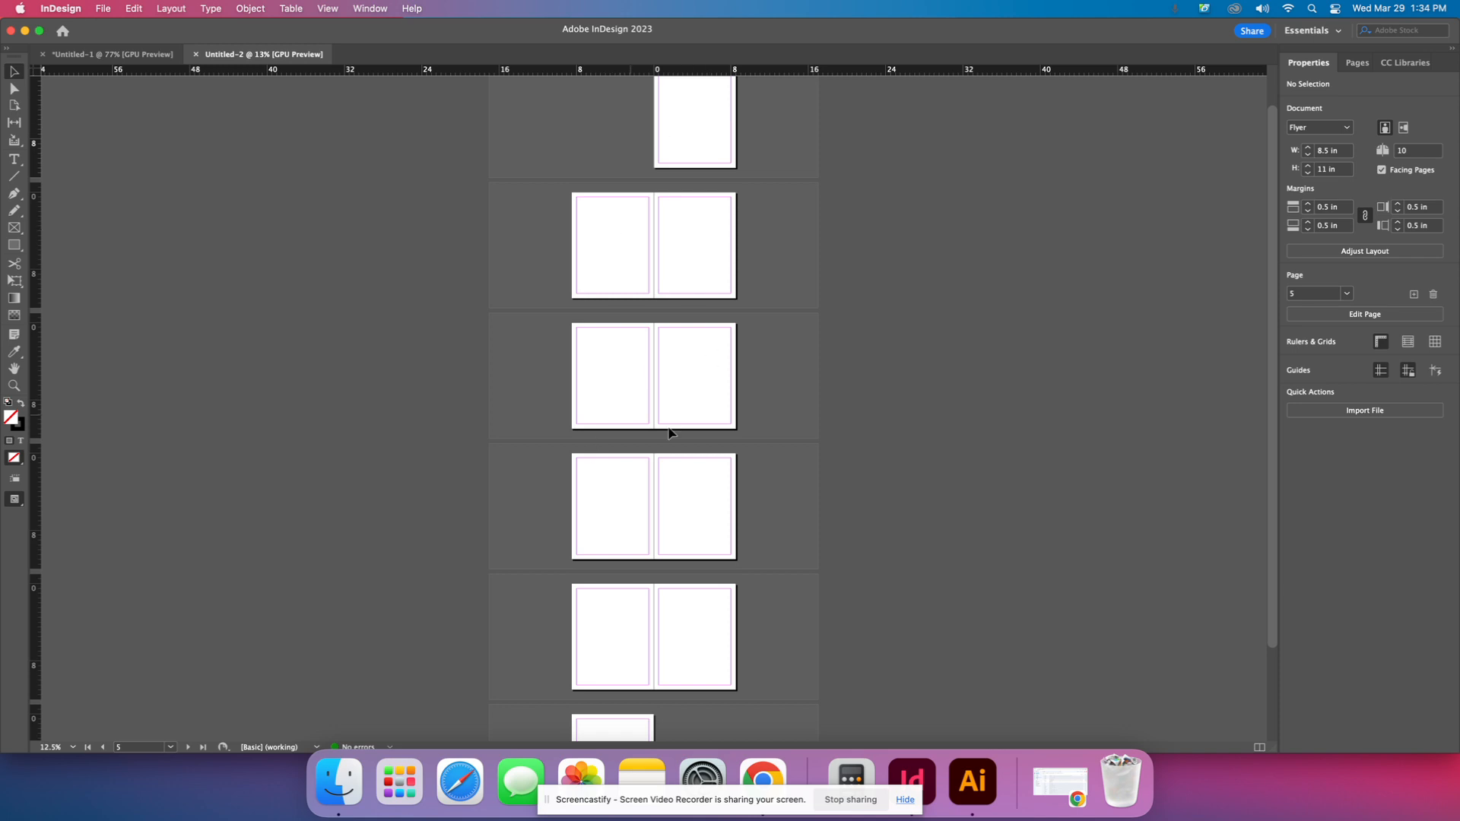
scroll(567, 373, "up", 2)
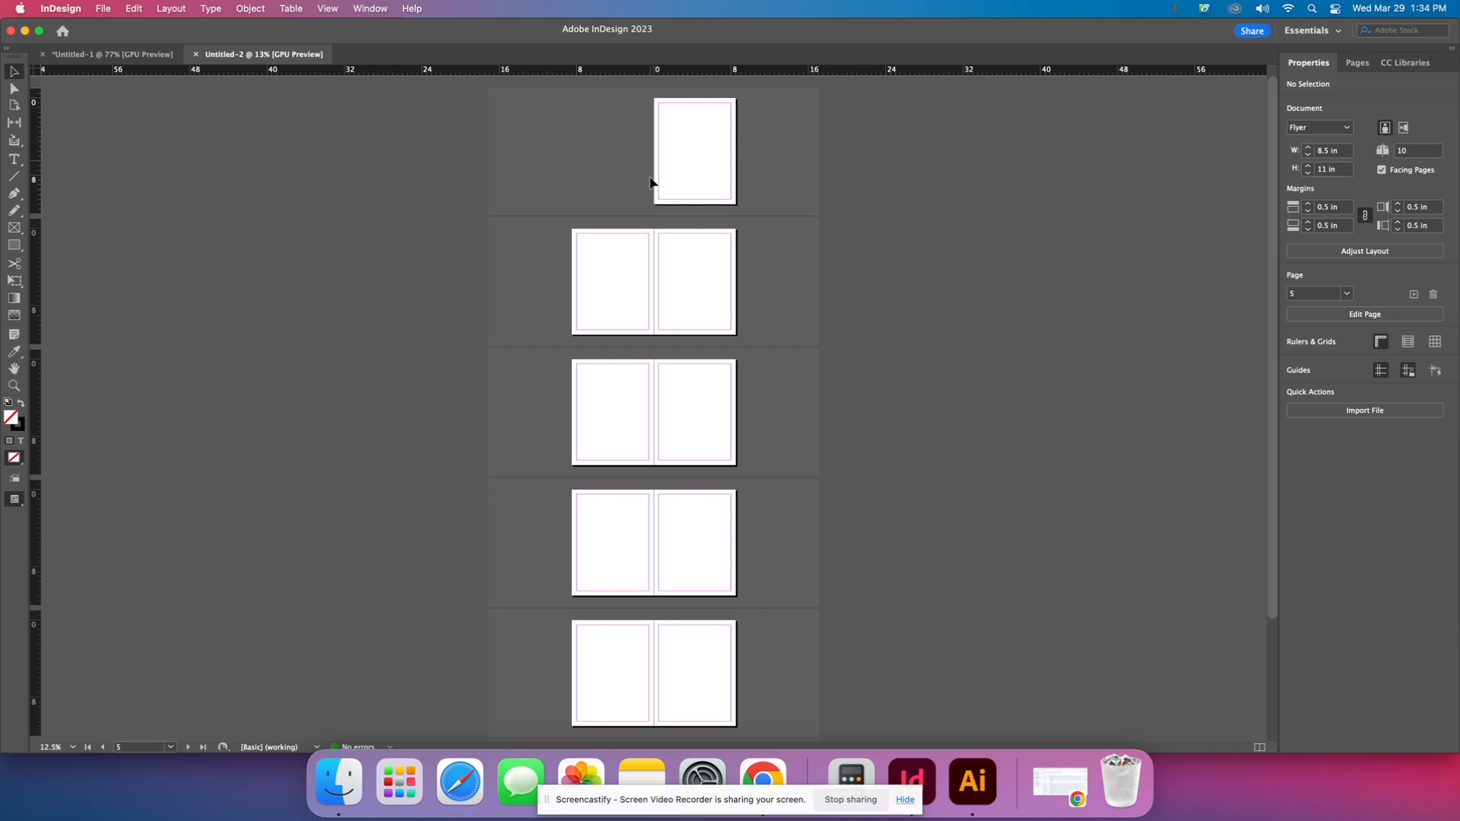
scroll(707, 230, "down", 4)
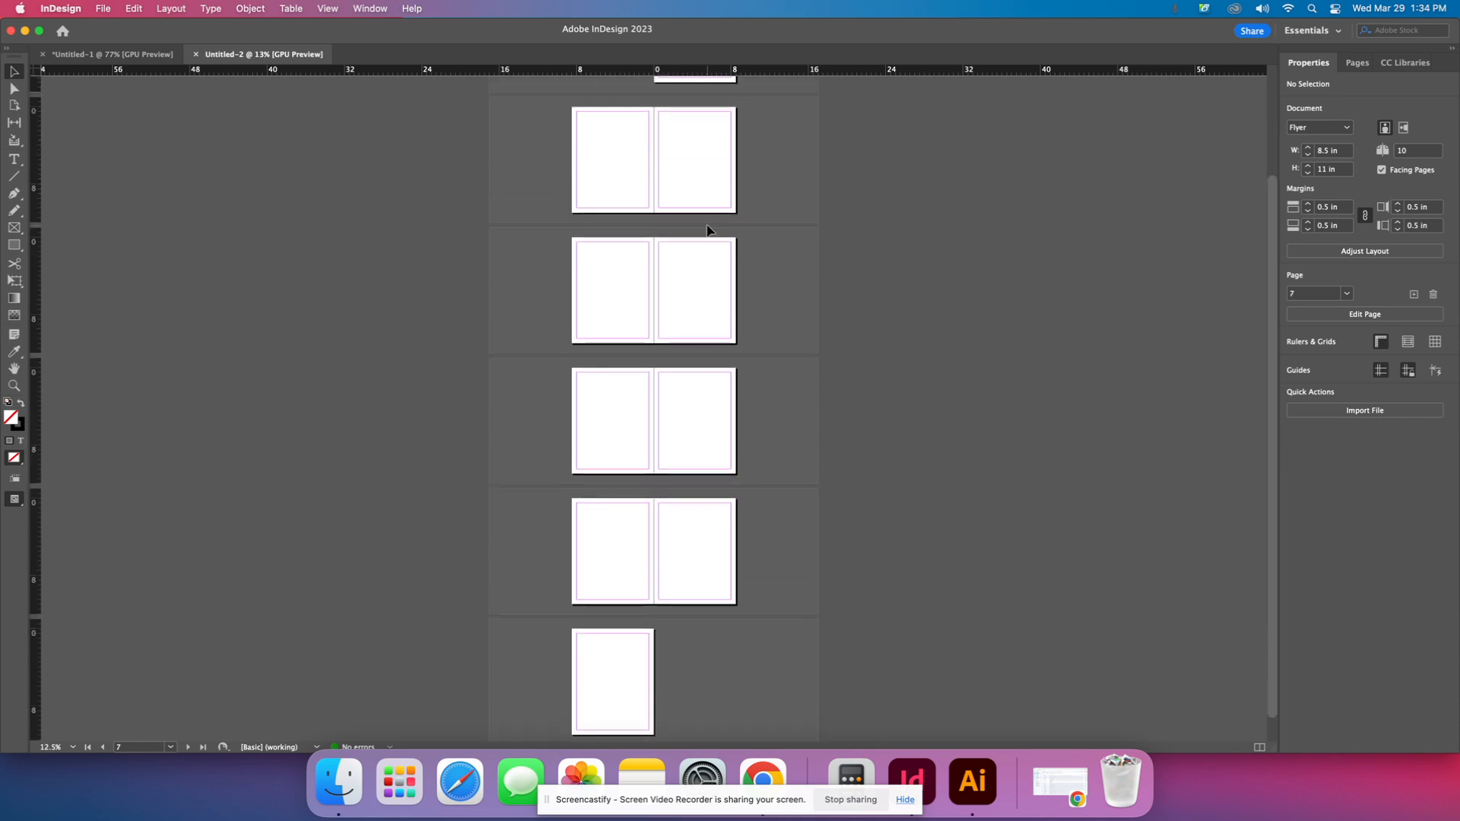
scroll(707, 229, "up", 4)
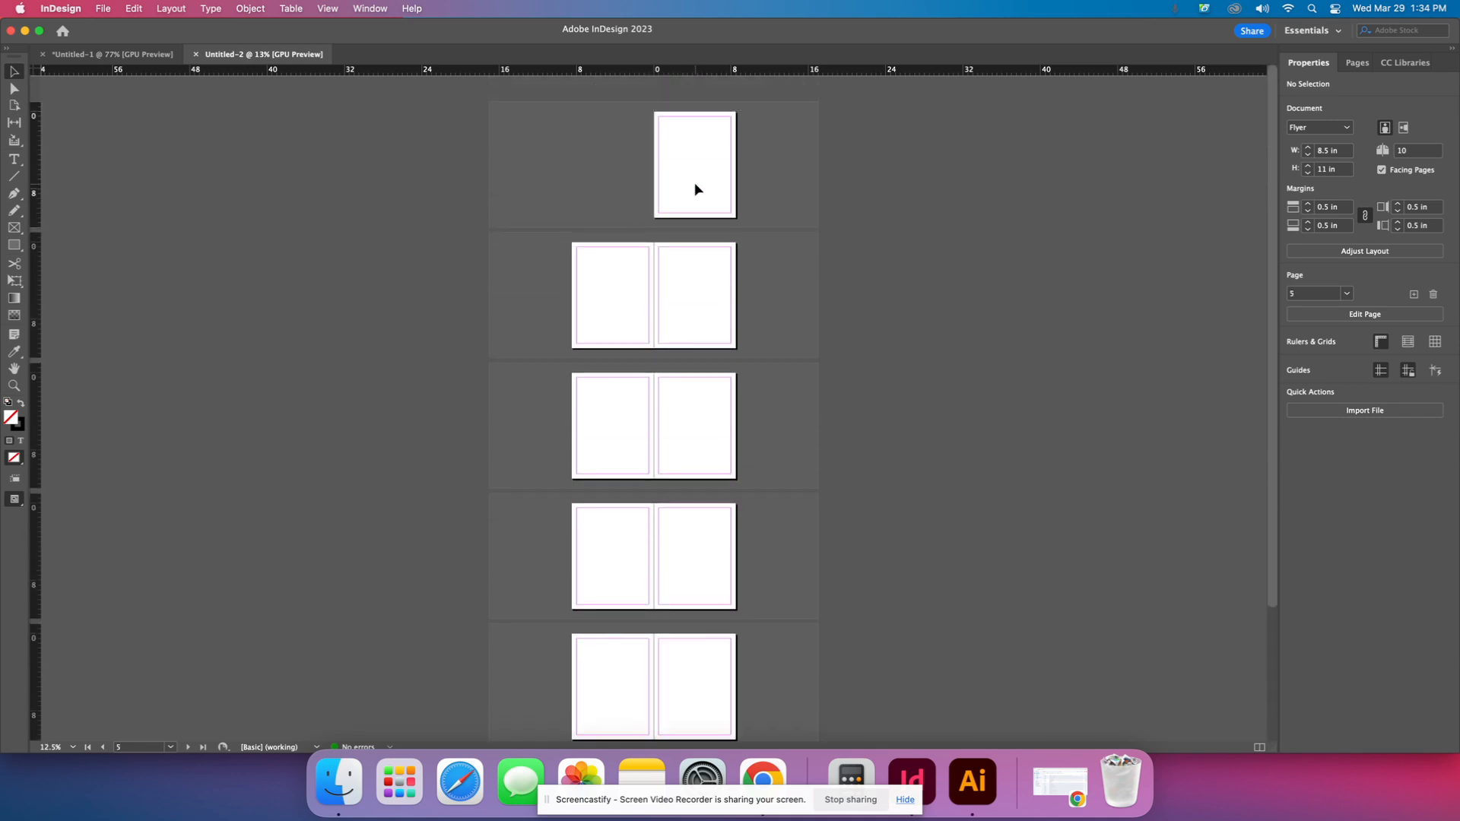
- Inspect the blank cover page up close, compare it with the spreads below, and fit the cover page in the window
key("super+equal")
key("super+equal")
key("super+equal")
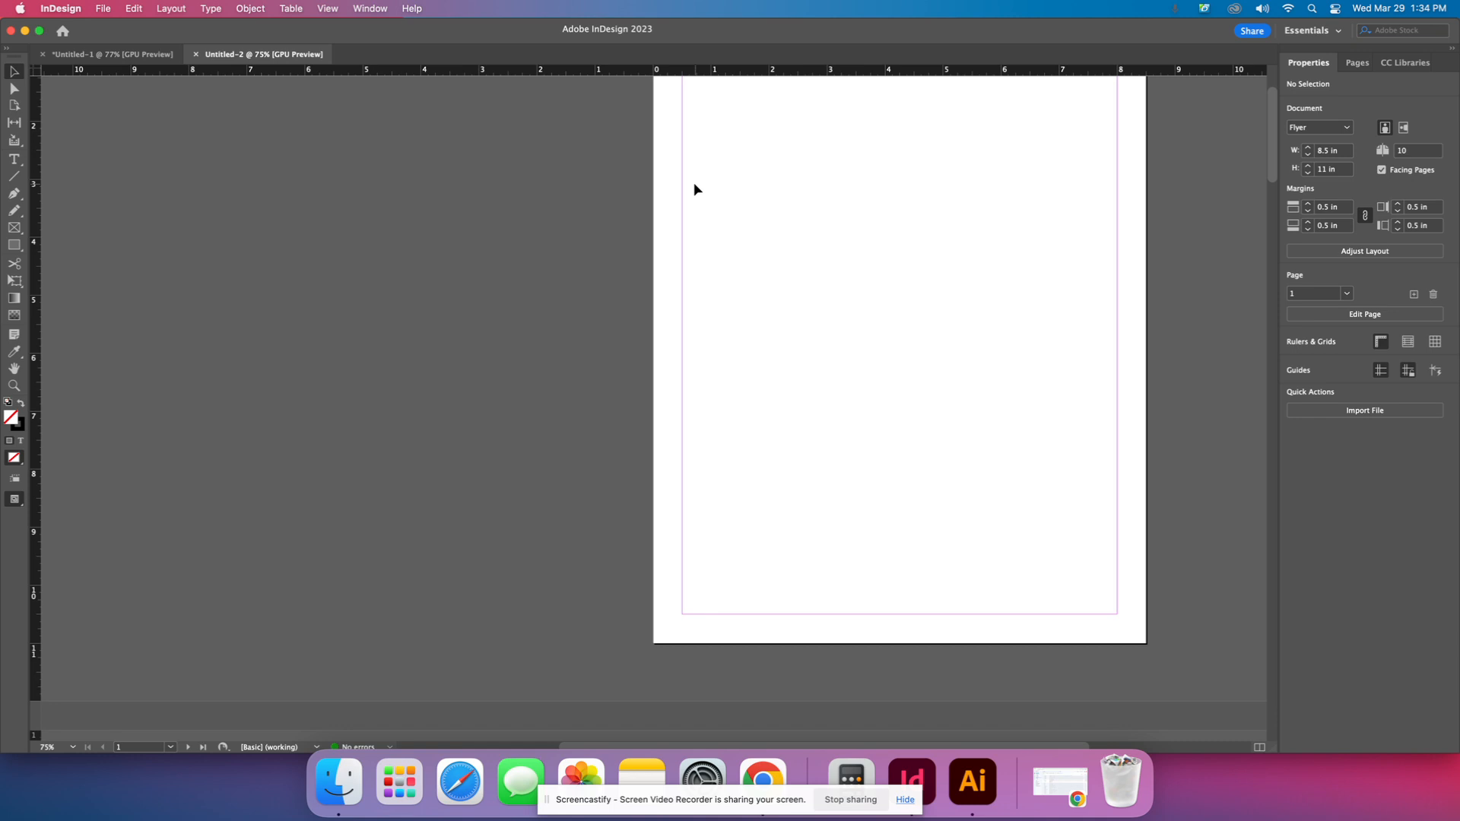
left_click_drag(839, 231, 637, 314)
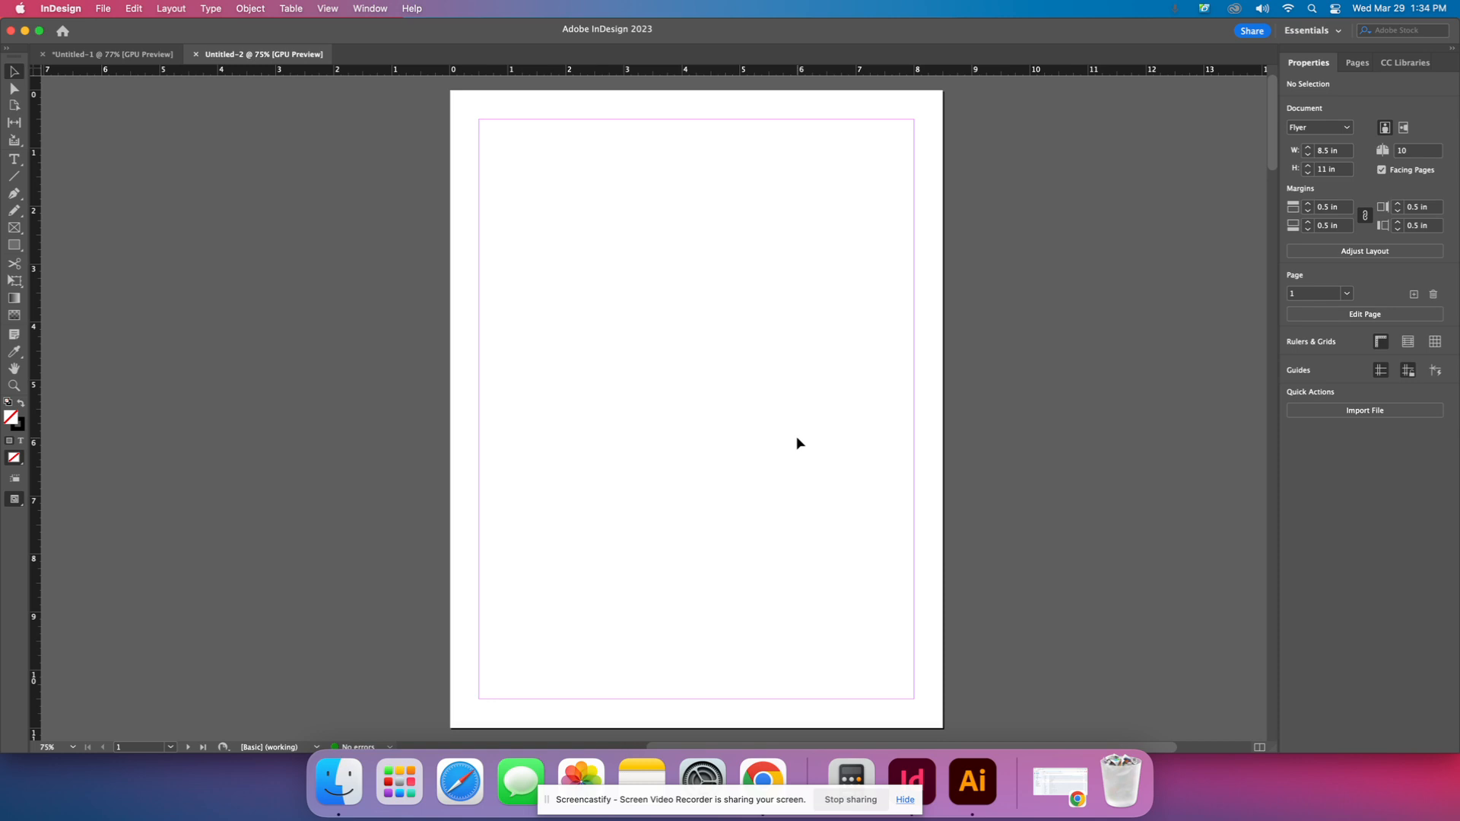
key("super+minus")
key("super+minus")
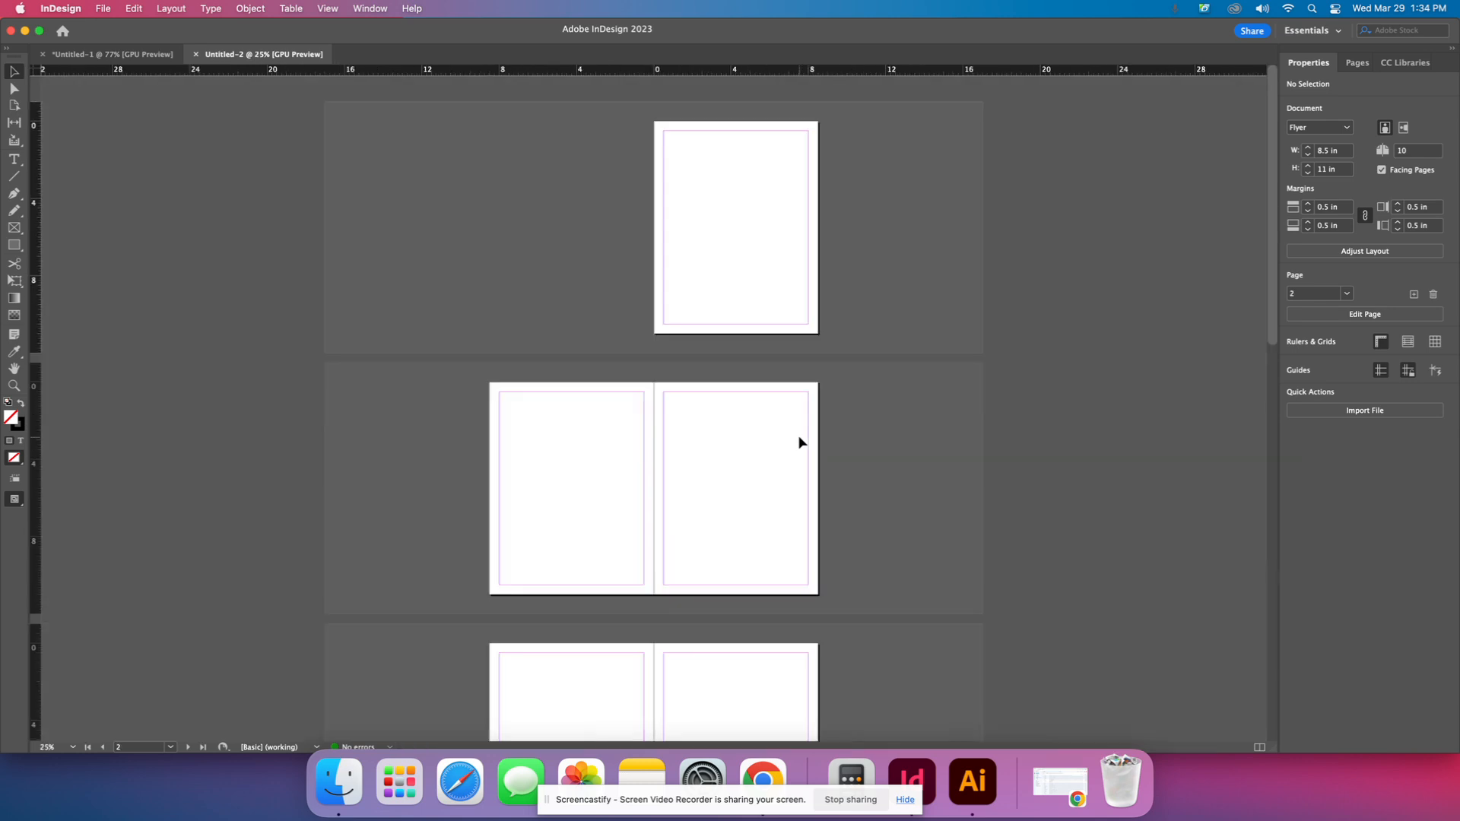
key("super+0")
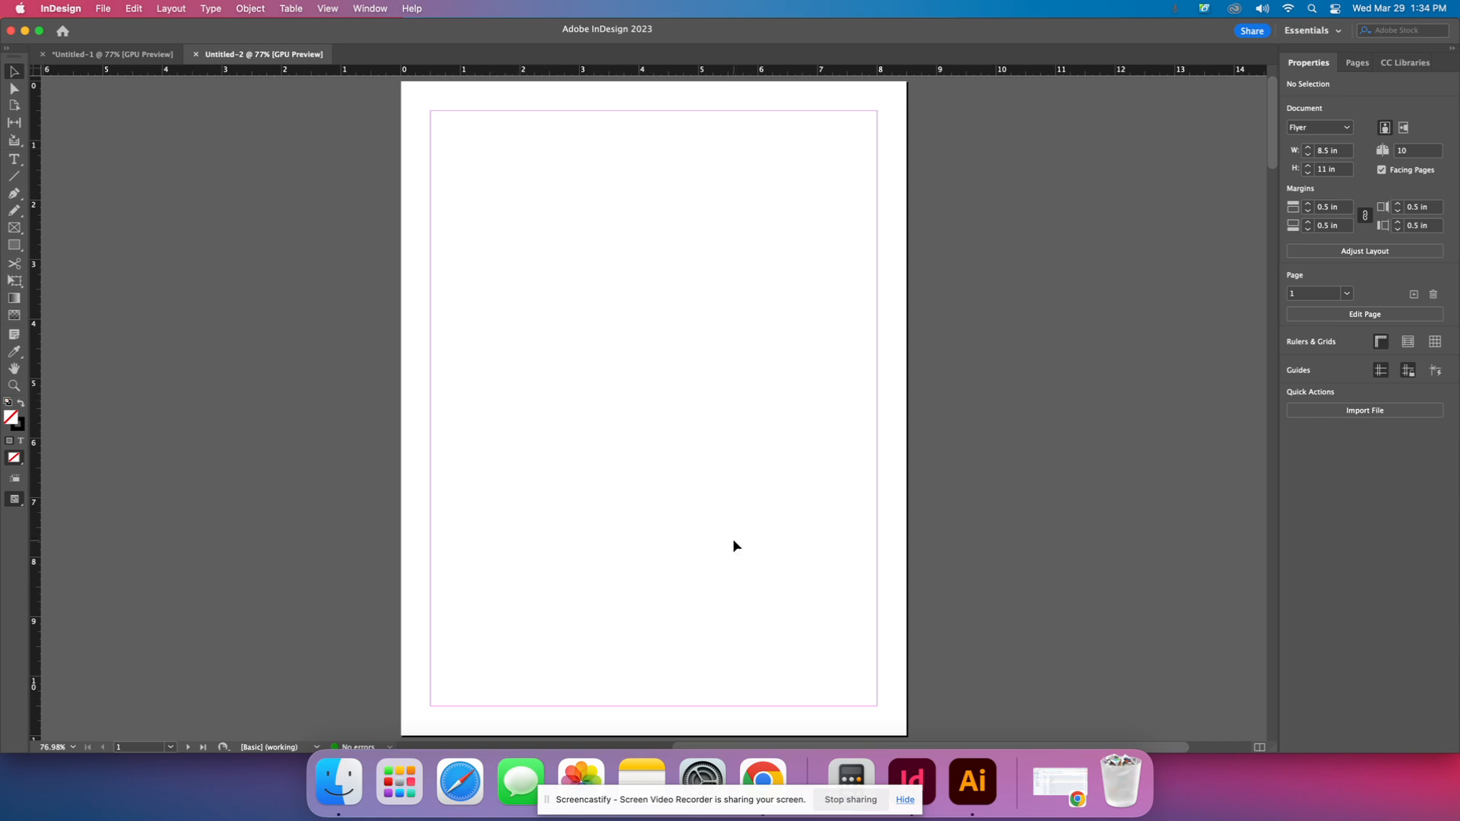
- Switch to Illustrator, view the cover artwork in Untitled-1.ai, and activate the Direct Selection tool with nothing selected
left_click(987, 775)
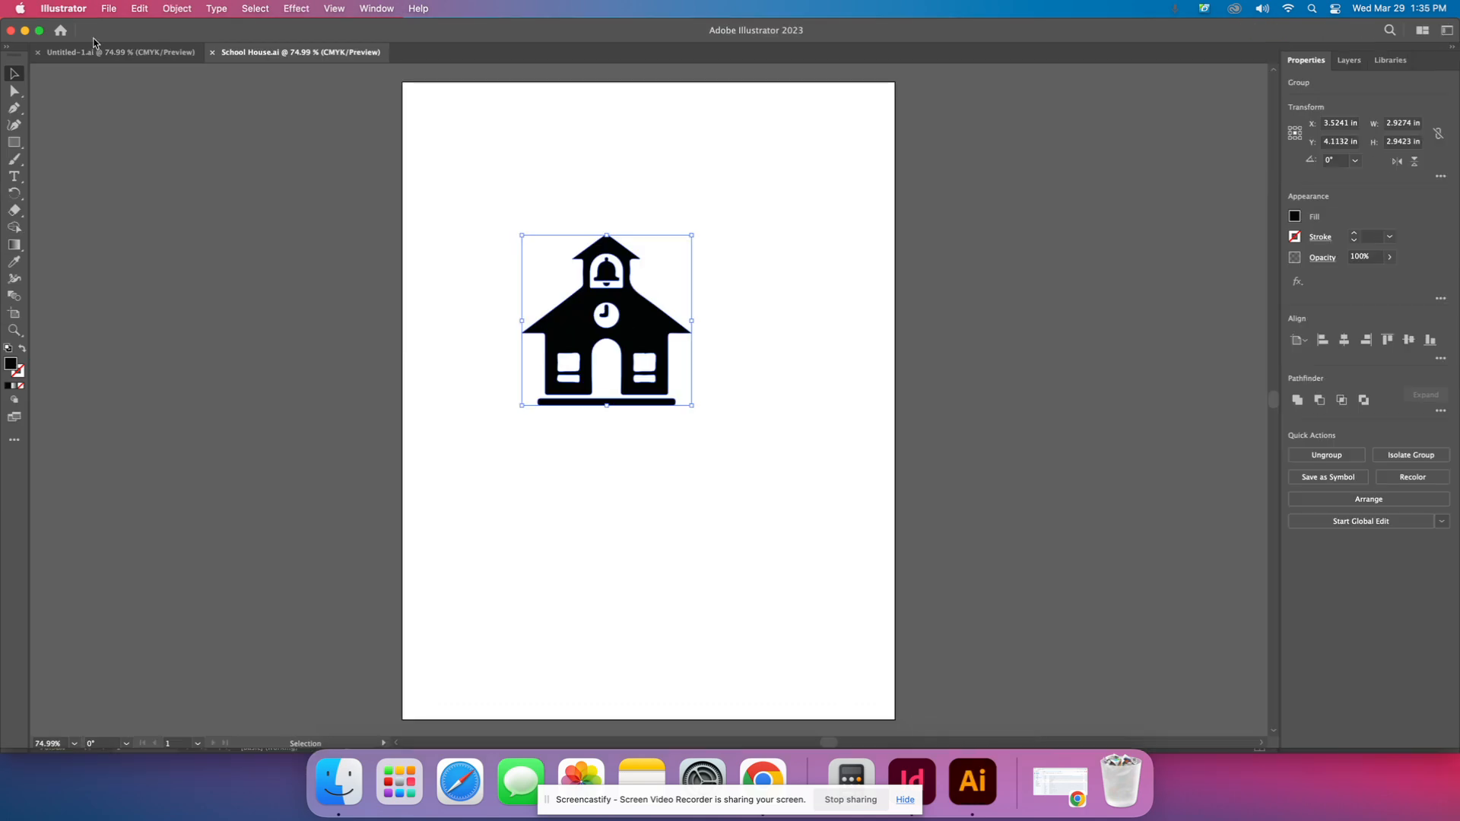
left_click(95, 51)
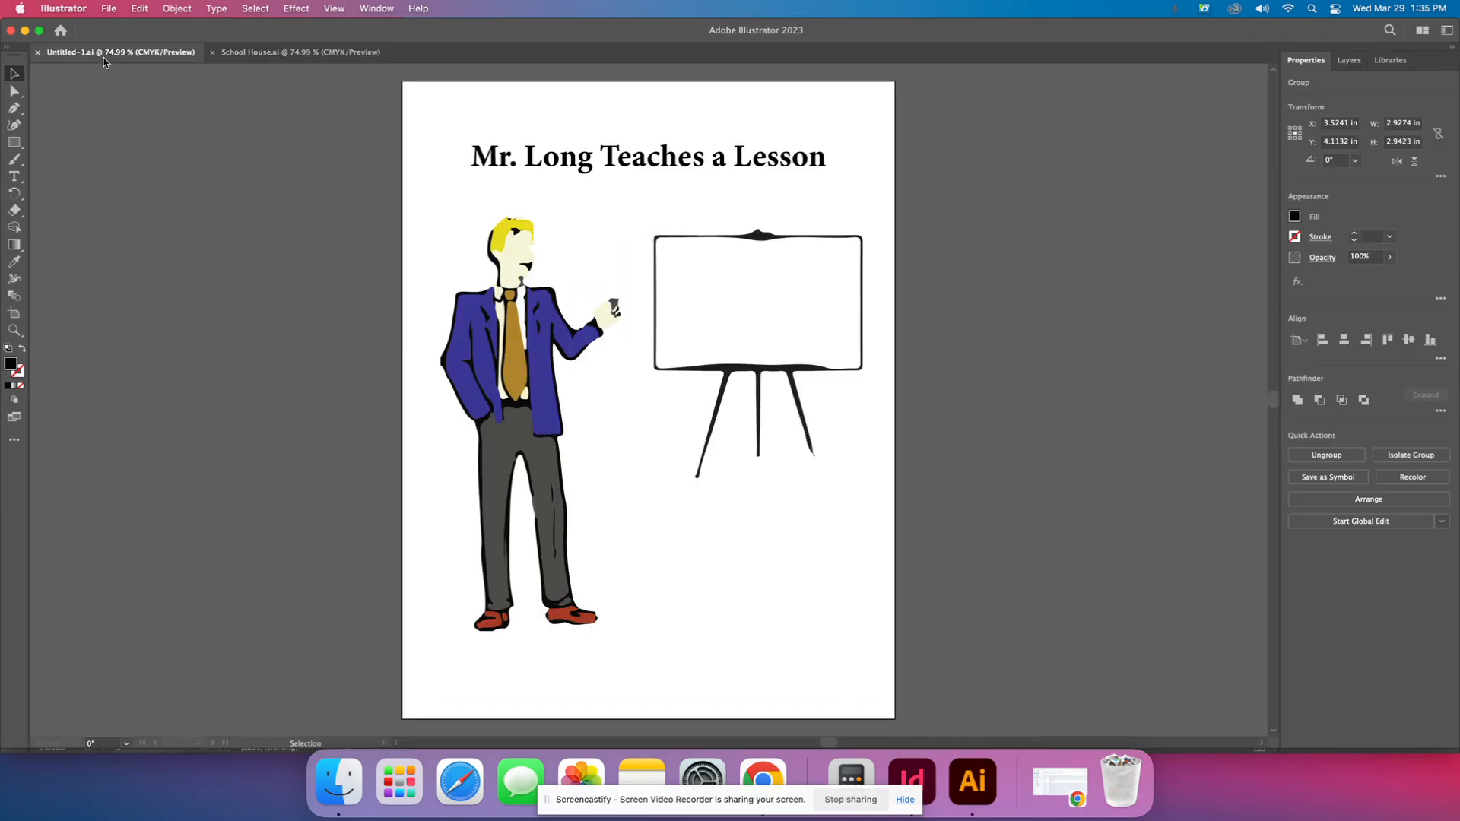
left_click(495, 333)
left_click(853, 561)
key("a")
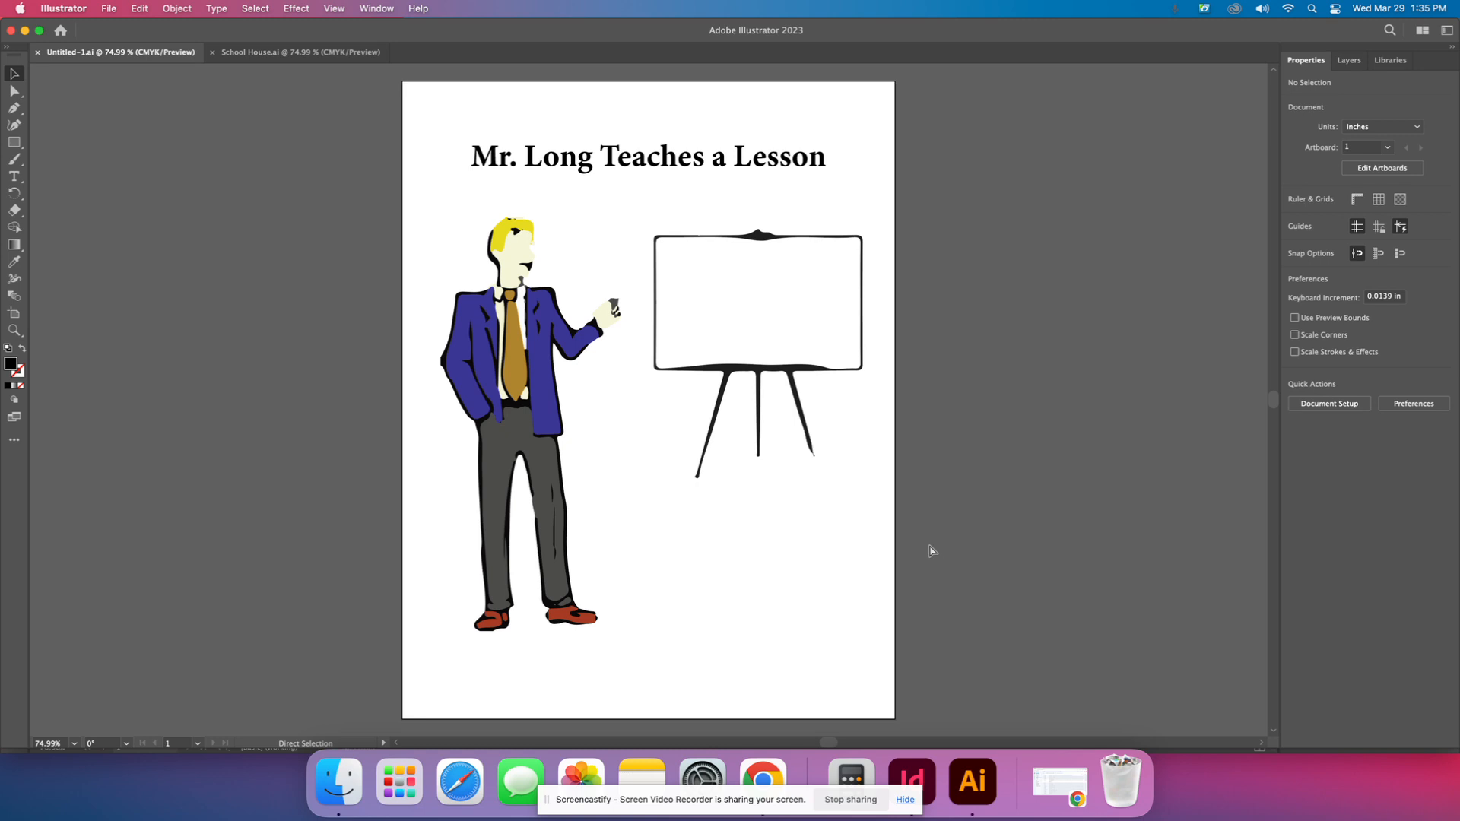
- Undo all the cover artwork edits in Untitled-1.ai, back through the whiteboard, title and teacher figure, until the artboard is blank
key("super+z")
key("super+z")
key("super+z")
key("super+z")
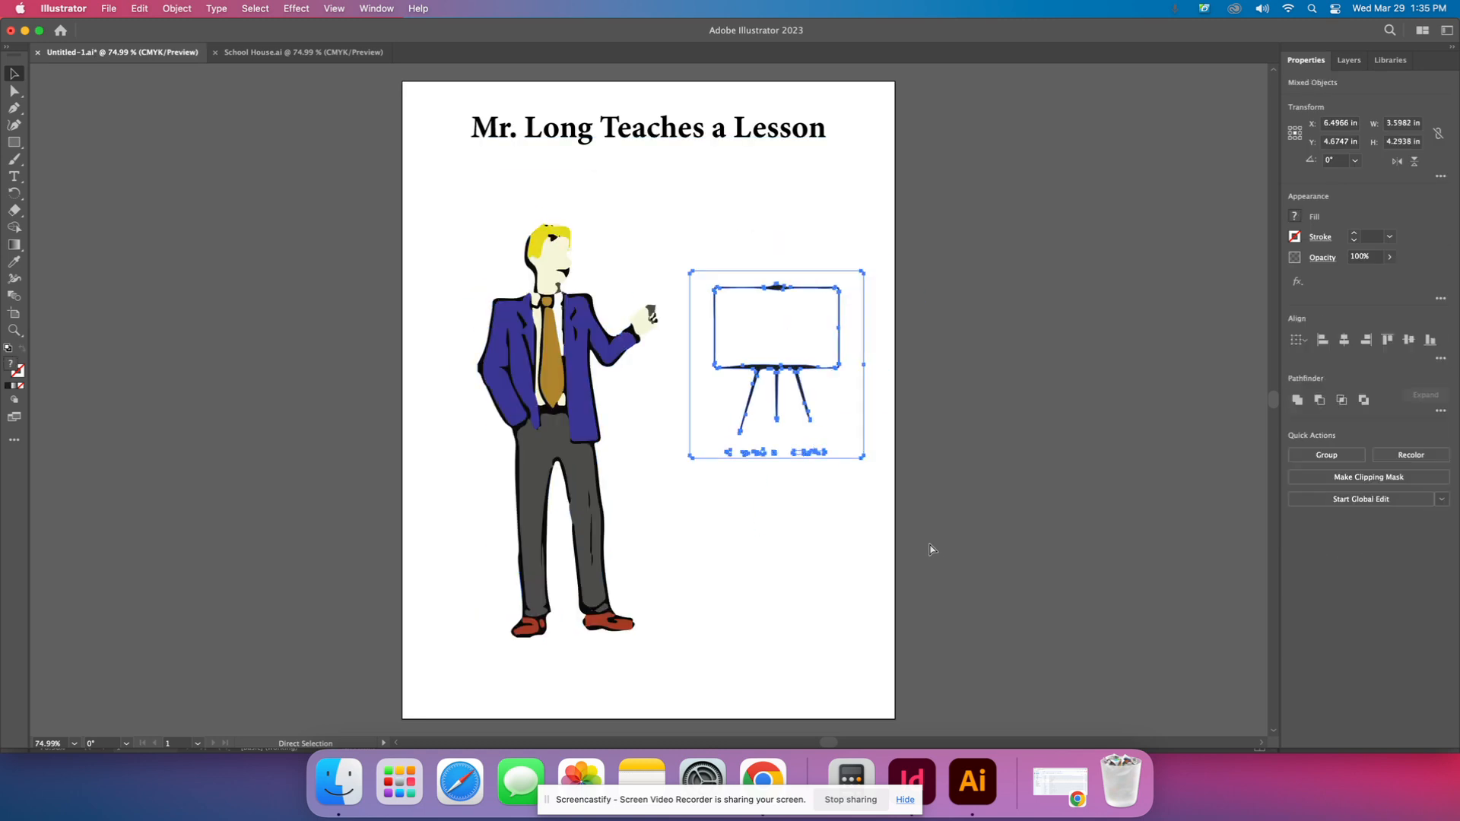
key("super+z")
key("super+z")
key("super+z")
key("super+z")
key("super+z")
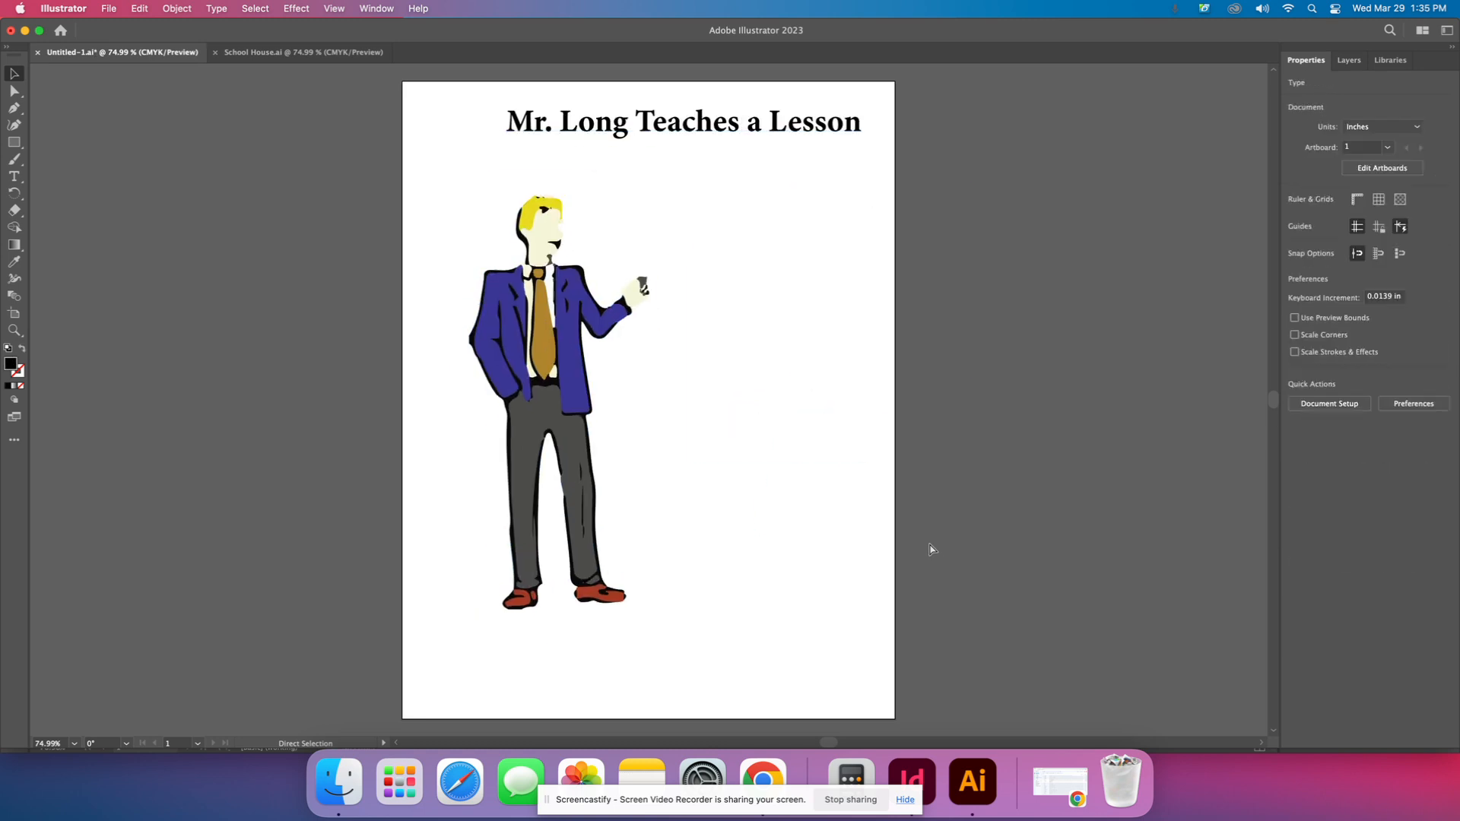
key("super+z")
key("super+z")
key("super+z")
key("super+z")
key("super+z")
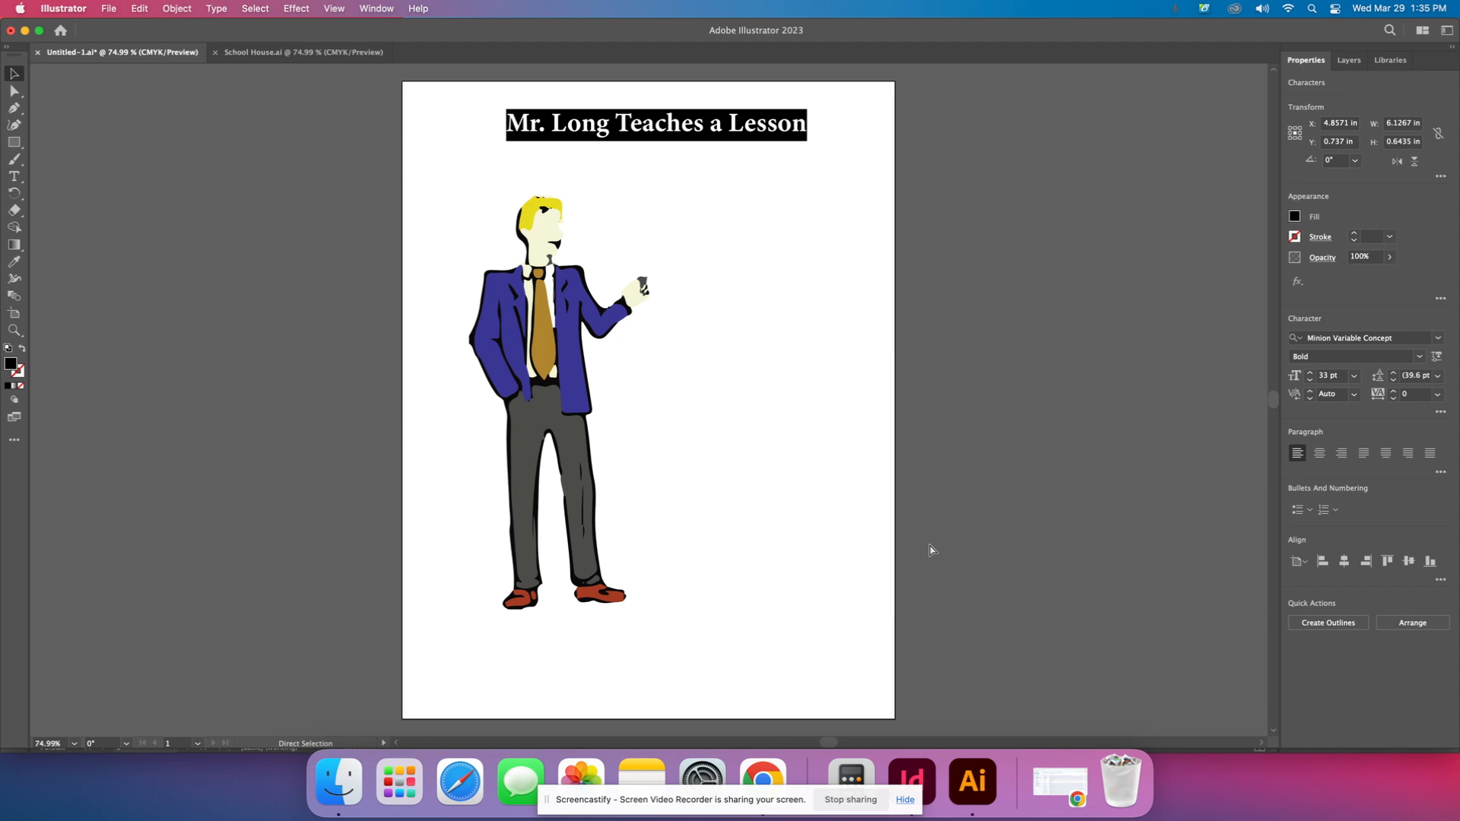
key("super+z")
key("super+z")
key("super+z")
key("super+z")
key("super+z")
key("super+z")
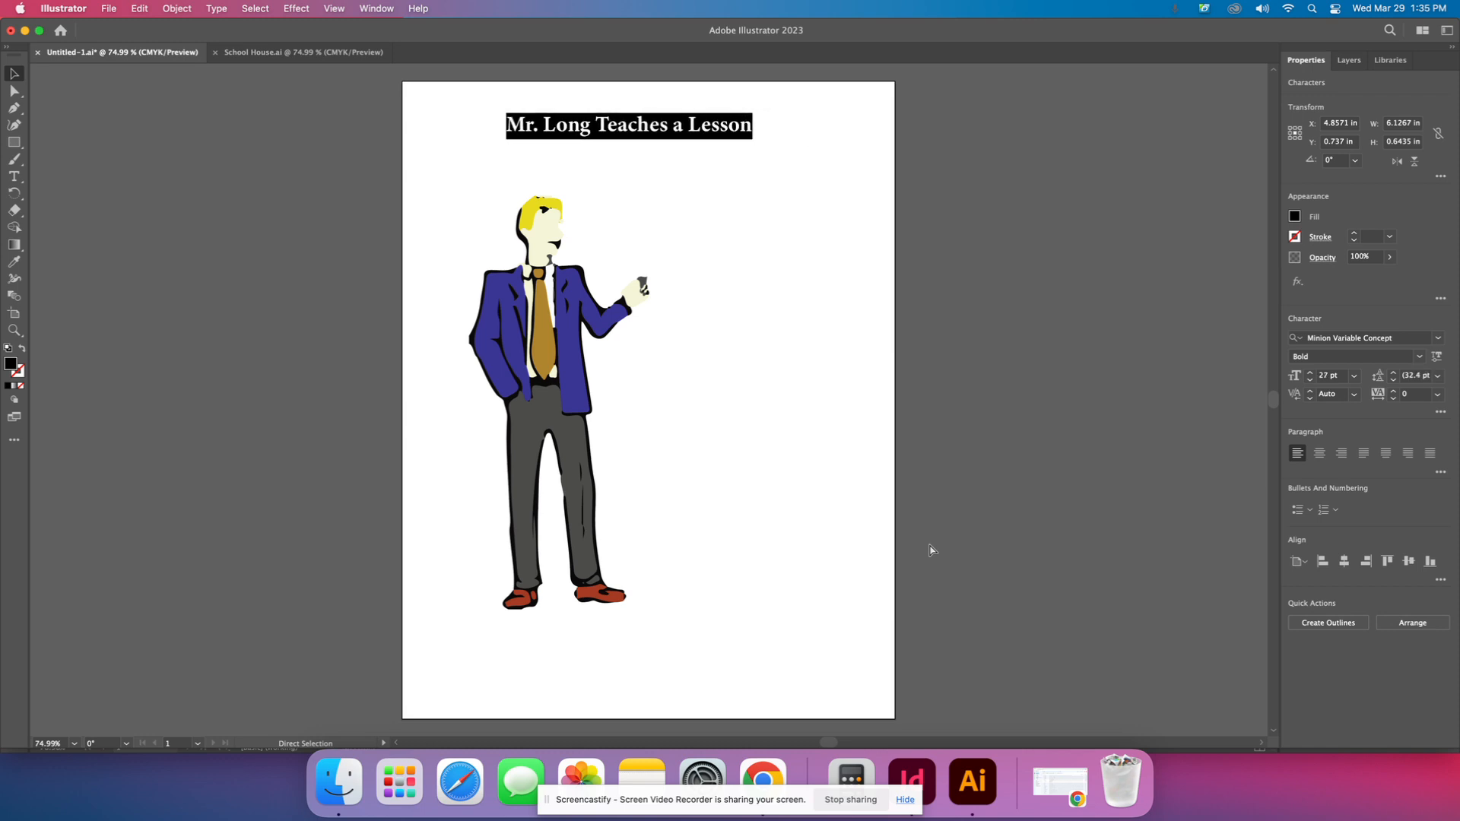
key("super+z")
key("super+z")
key("super+z")
key("super+z")
key("super+z")
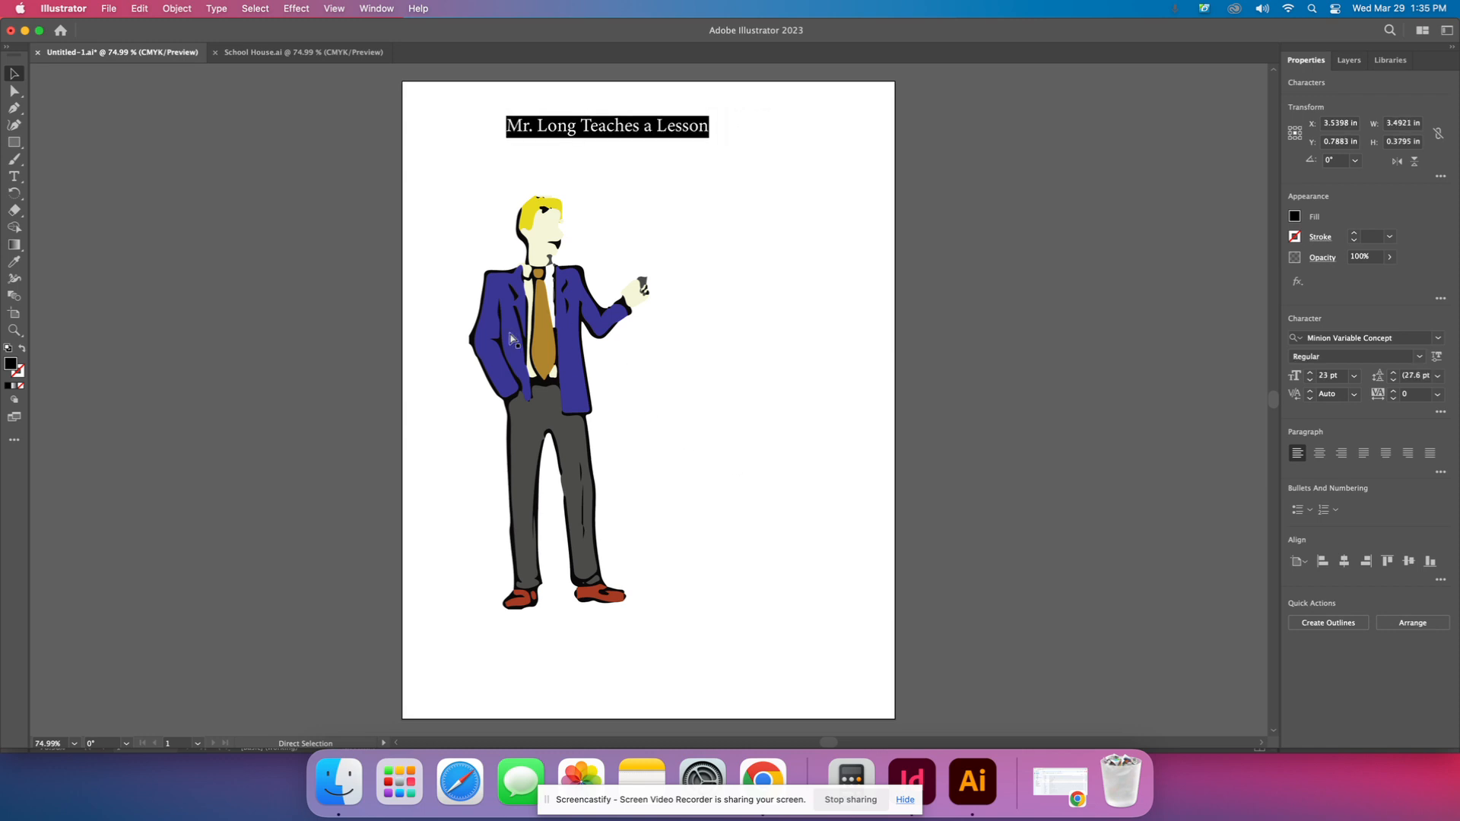
key("super+z")
key("super+z")
key("super+z")
key("super+z")
key("super+z")
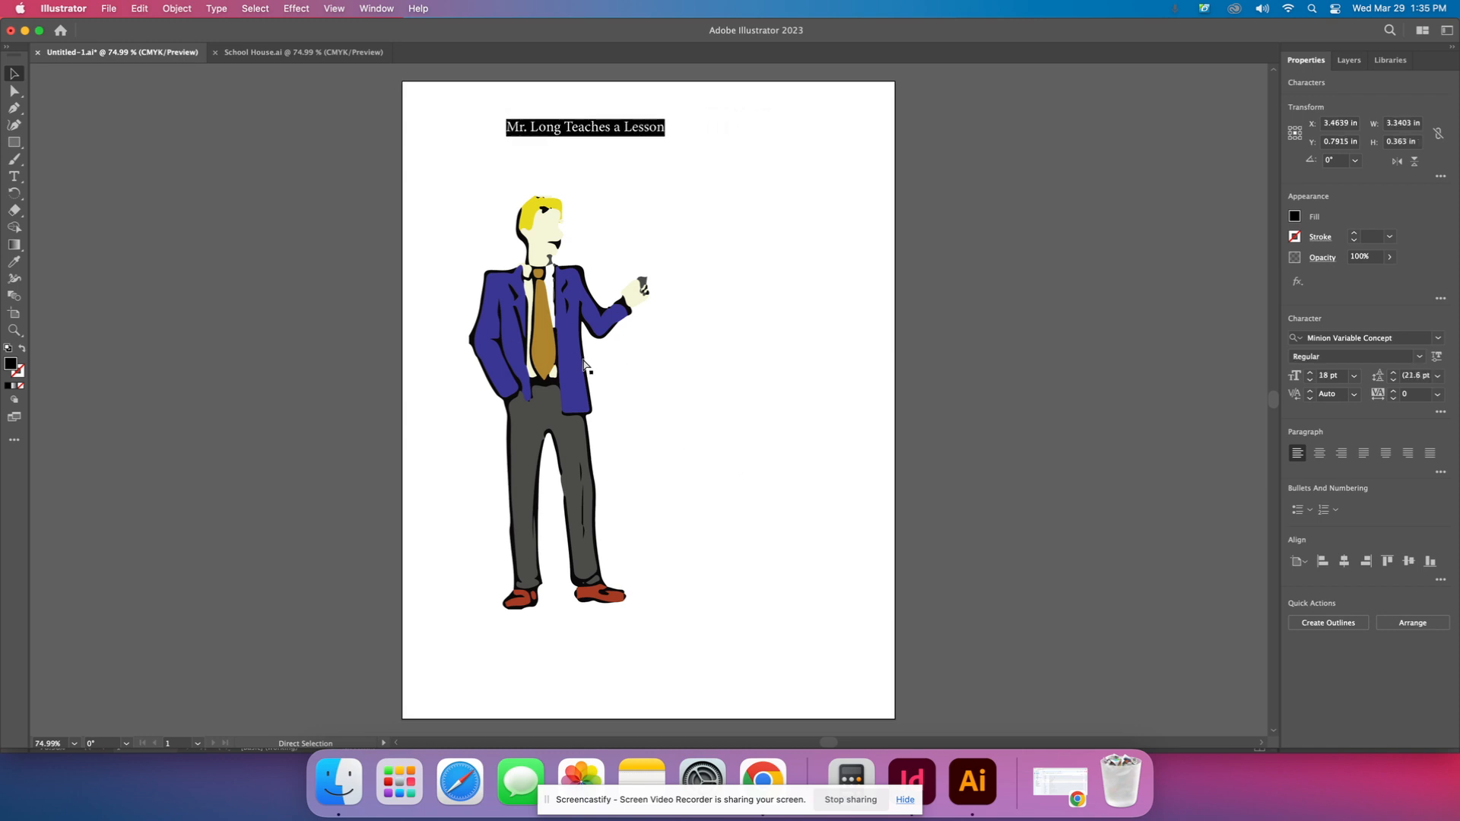
key("super+z")
key("super+z")
key("super+z")
key("super+z")
key("super+z")
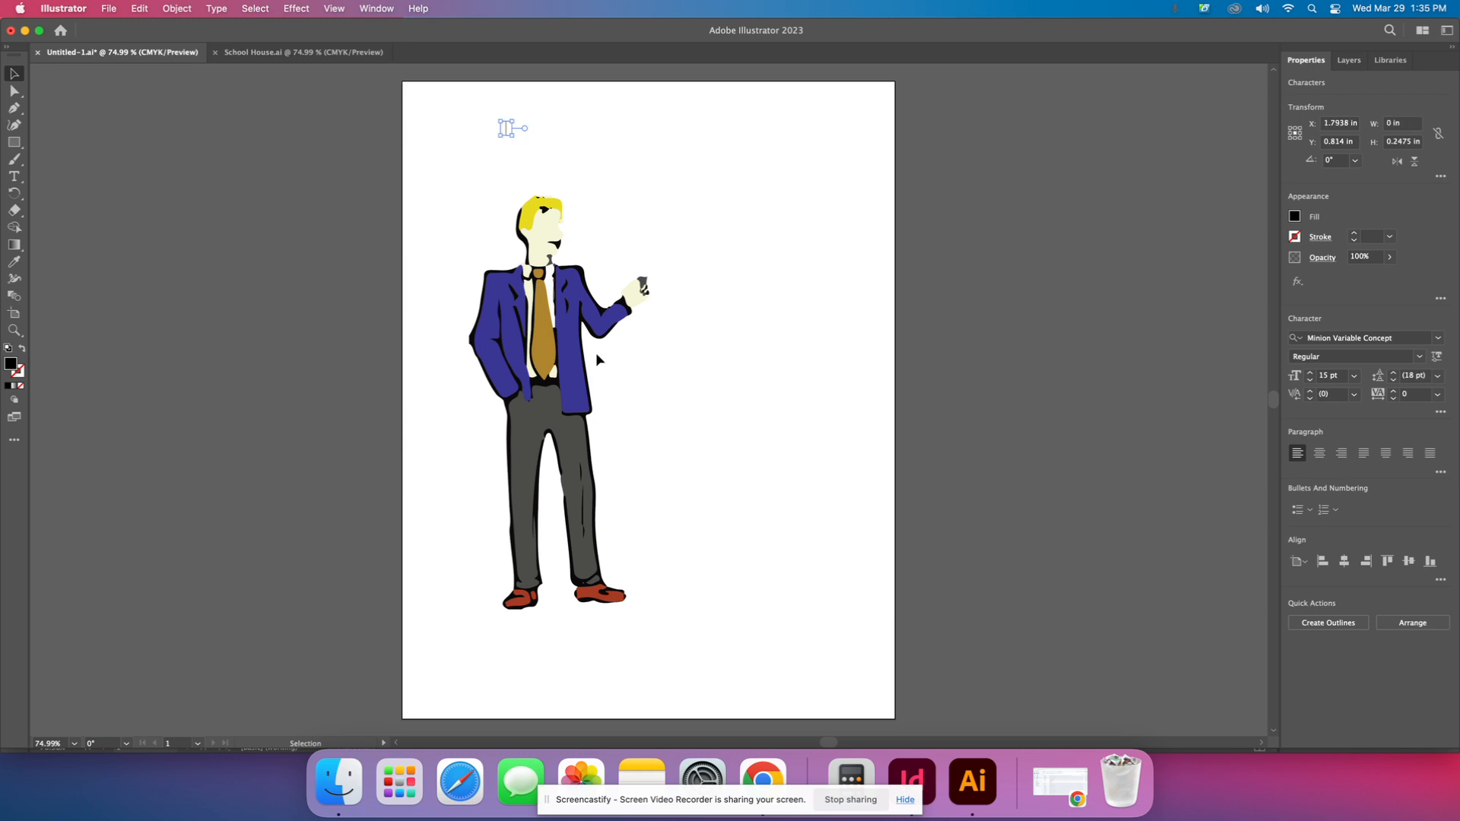
key("super+z")
key("super+z")
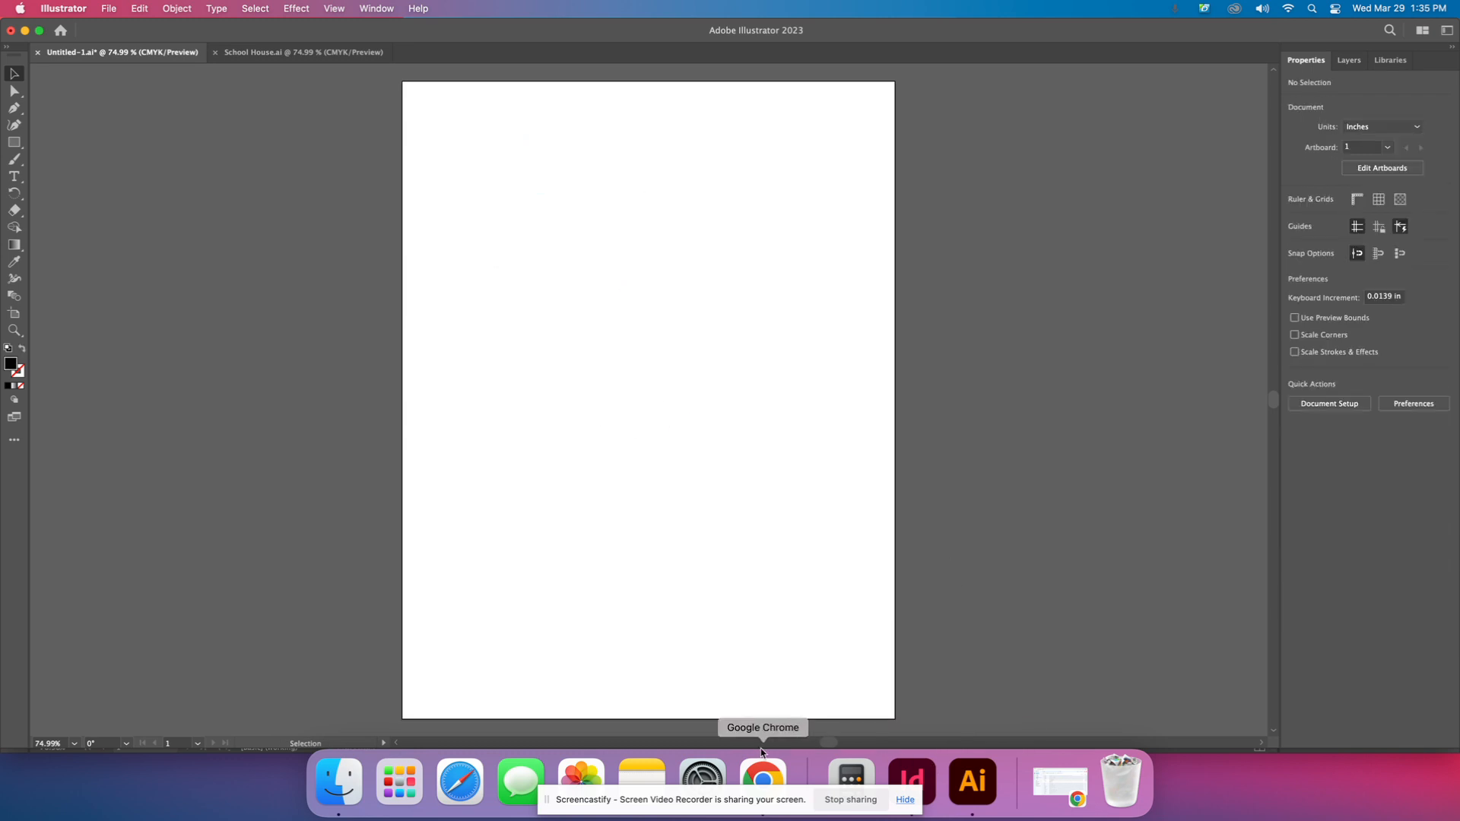
- Switch to Chrome and run a Google image search for "male teacher clipart"
left_click(765, 774)
left_click(763, 772)
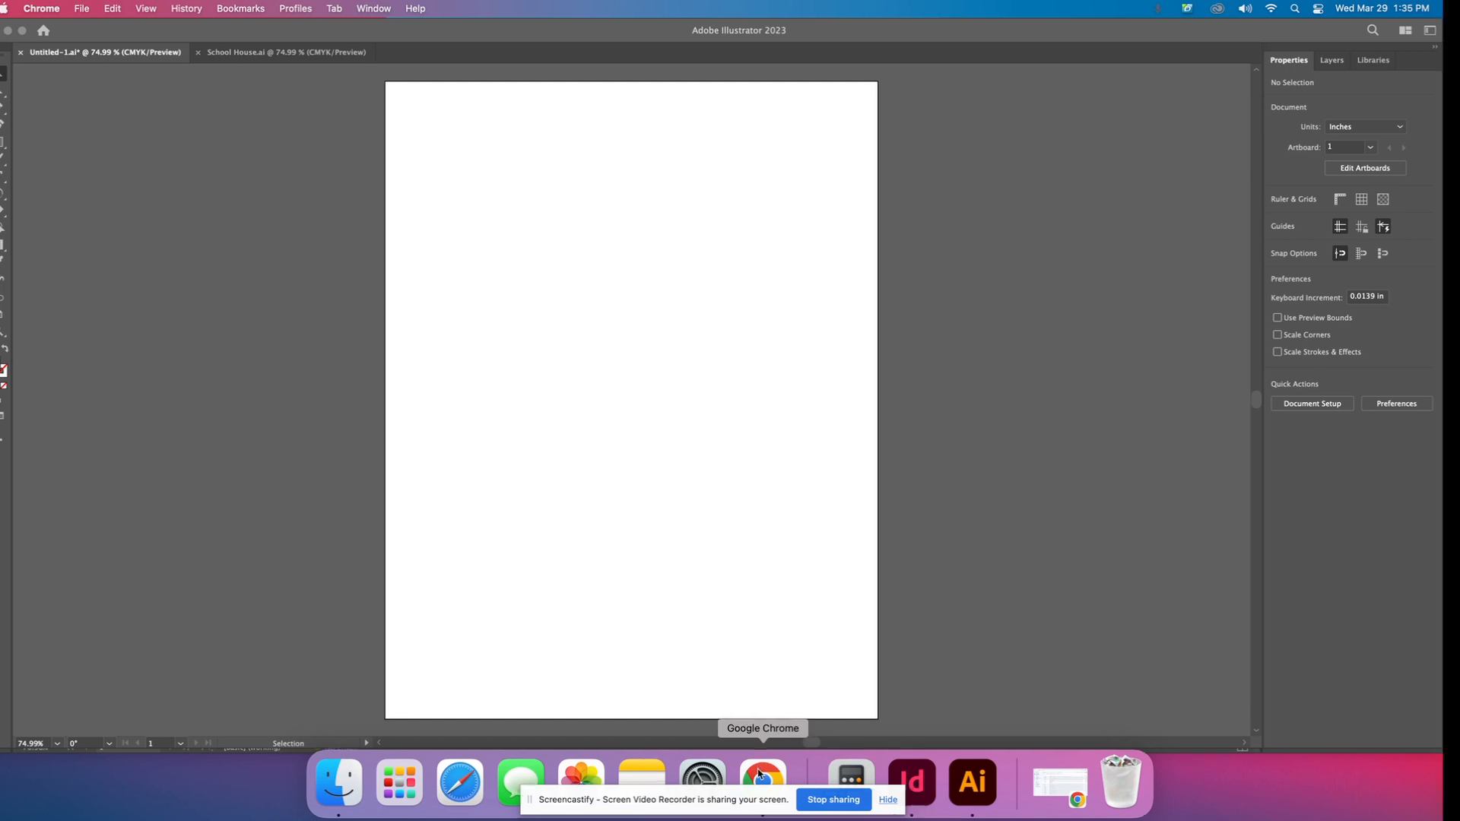
left_click(192, 17)
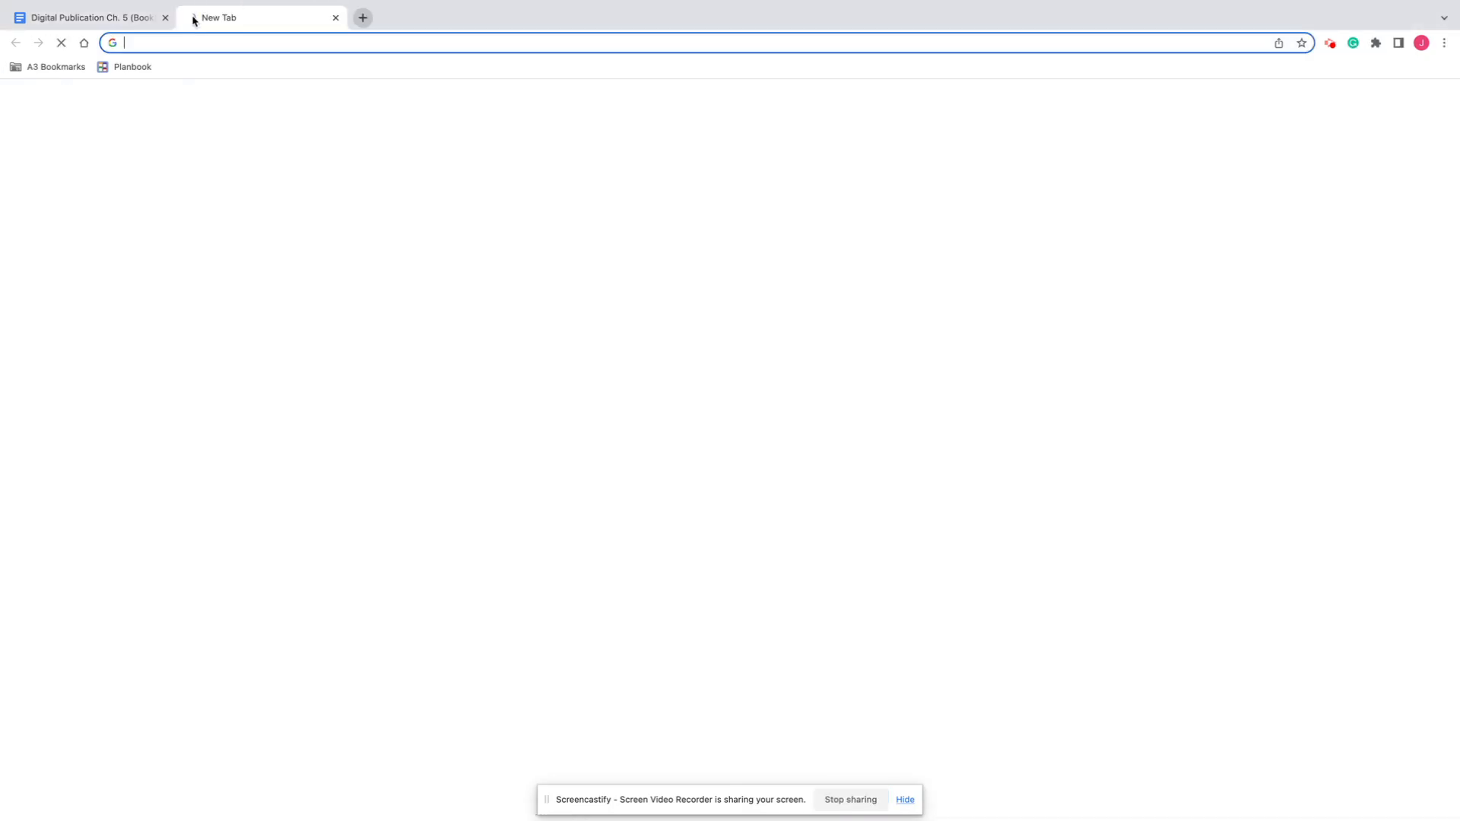
type("male teacher clipart")
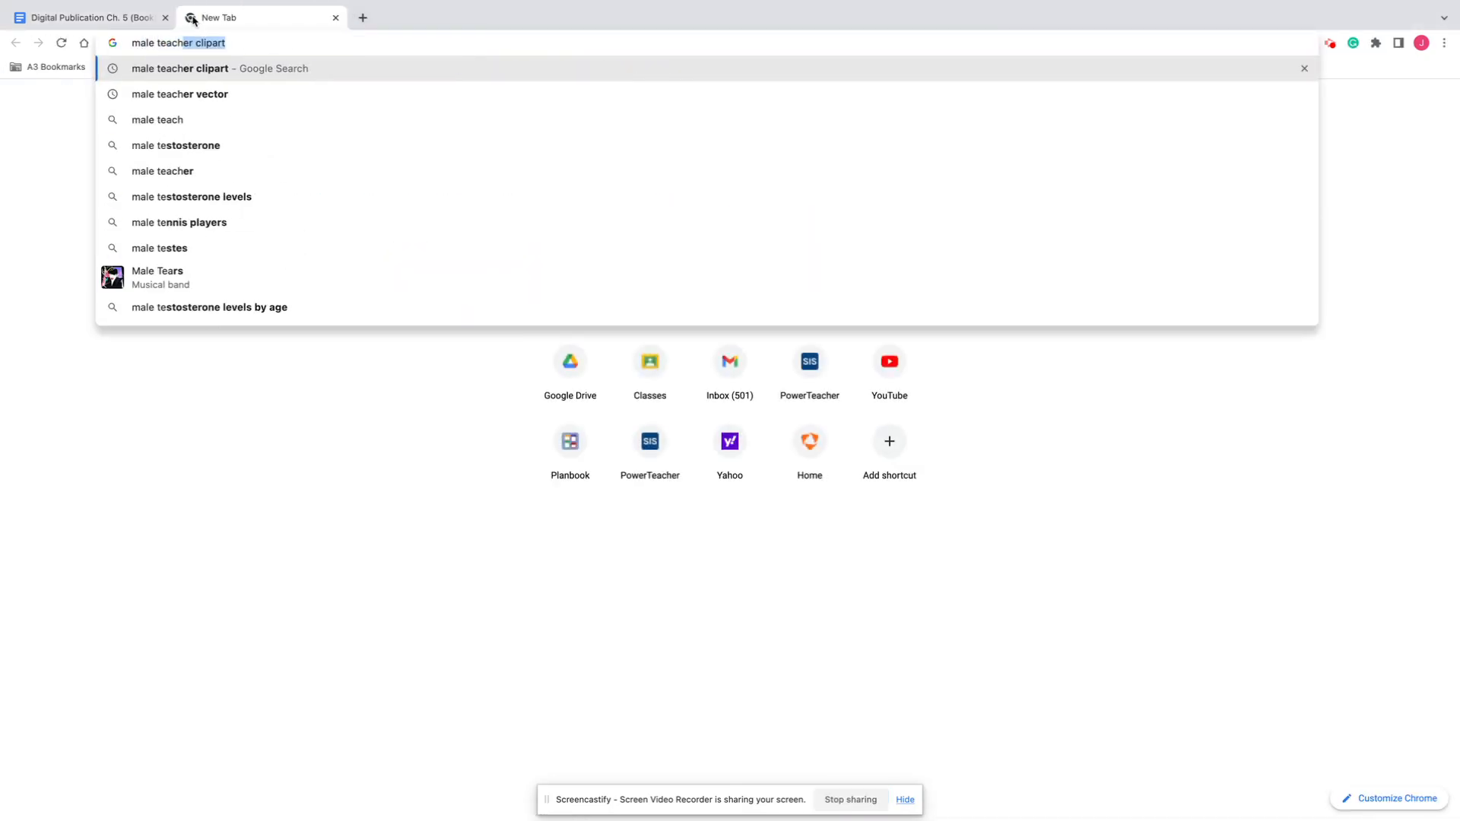
key("Return")
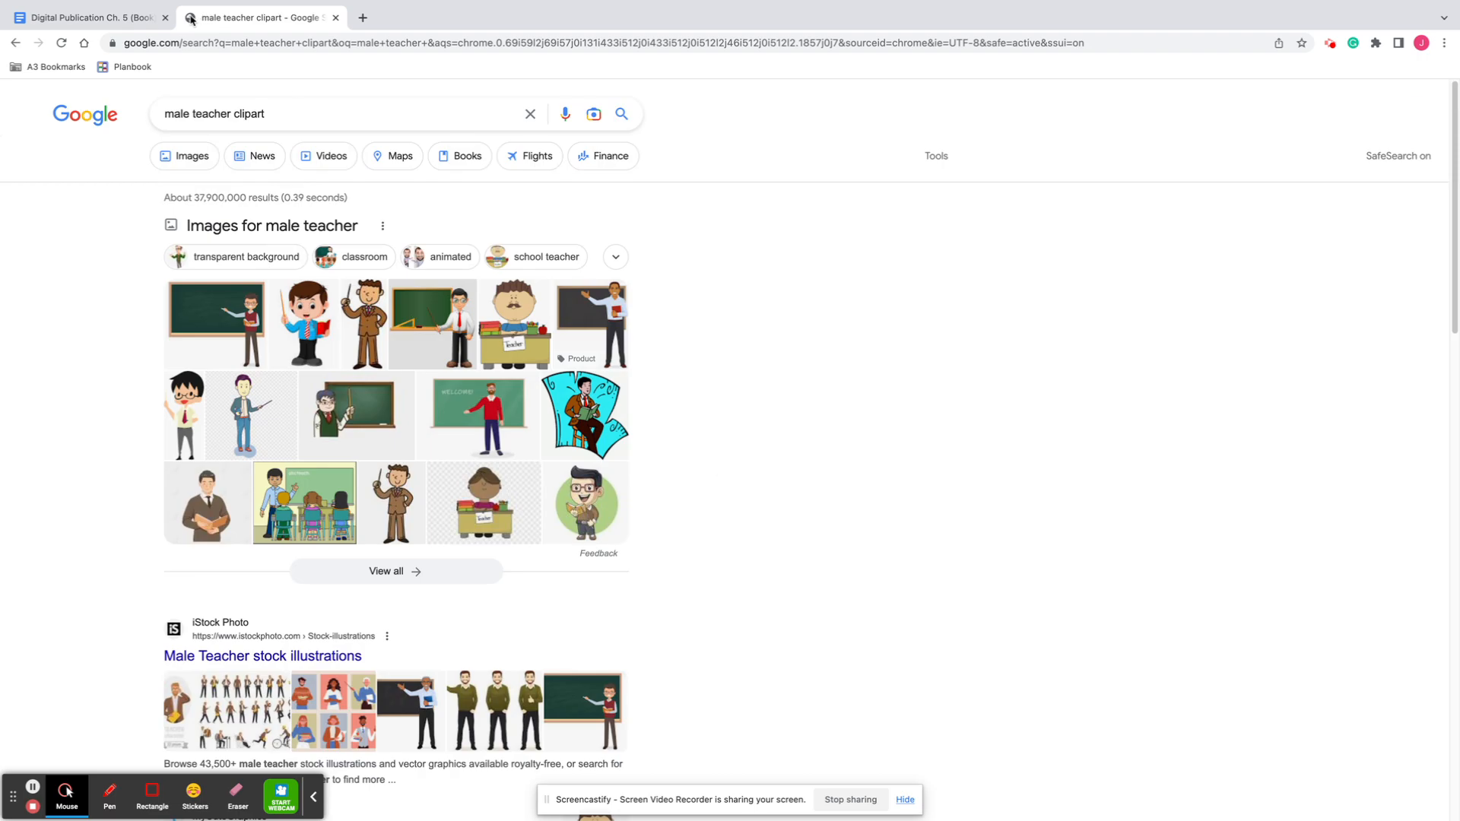
left_click(195, 163)
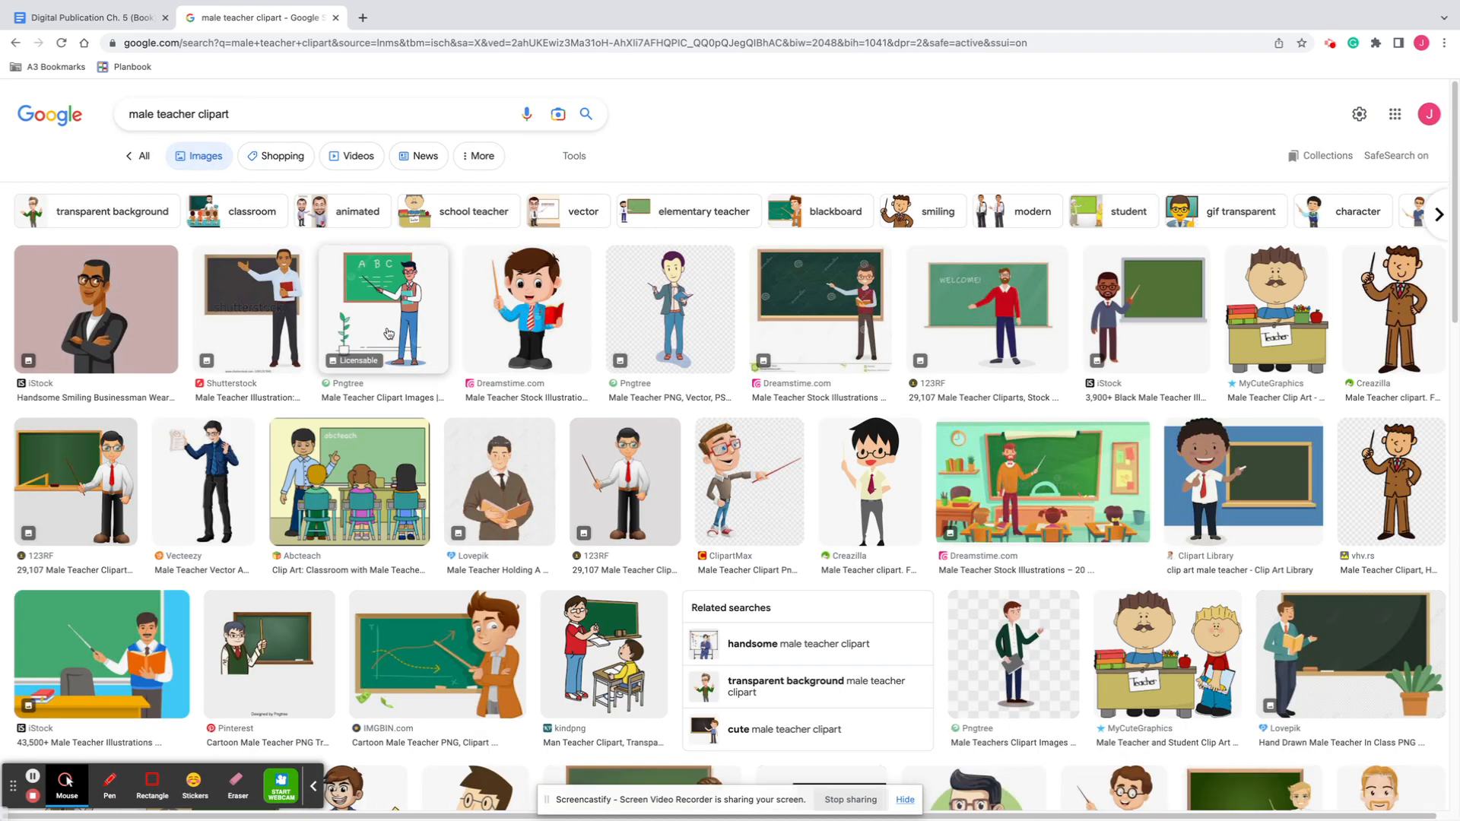
- Find the ClipArtBest drawing of a teacher in a red blazer among the image results and open its preview
scroll(366, 335, "down", 5)
scroll(366, 335, "down", 1)
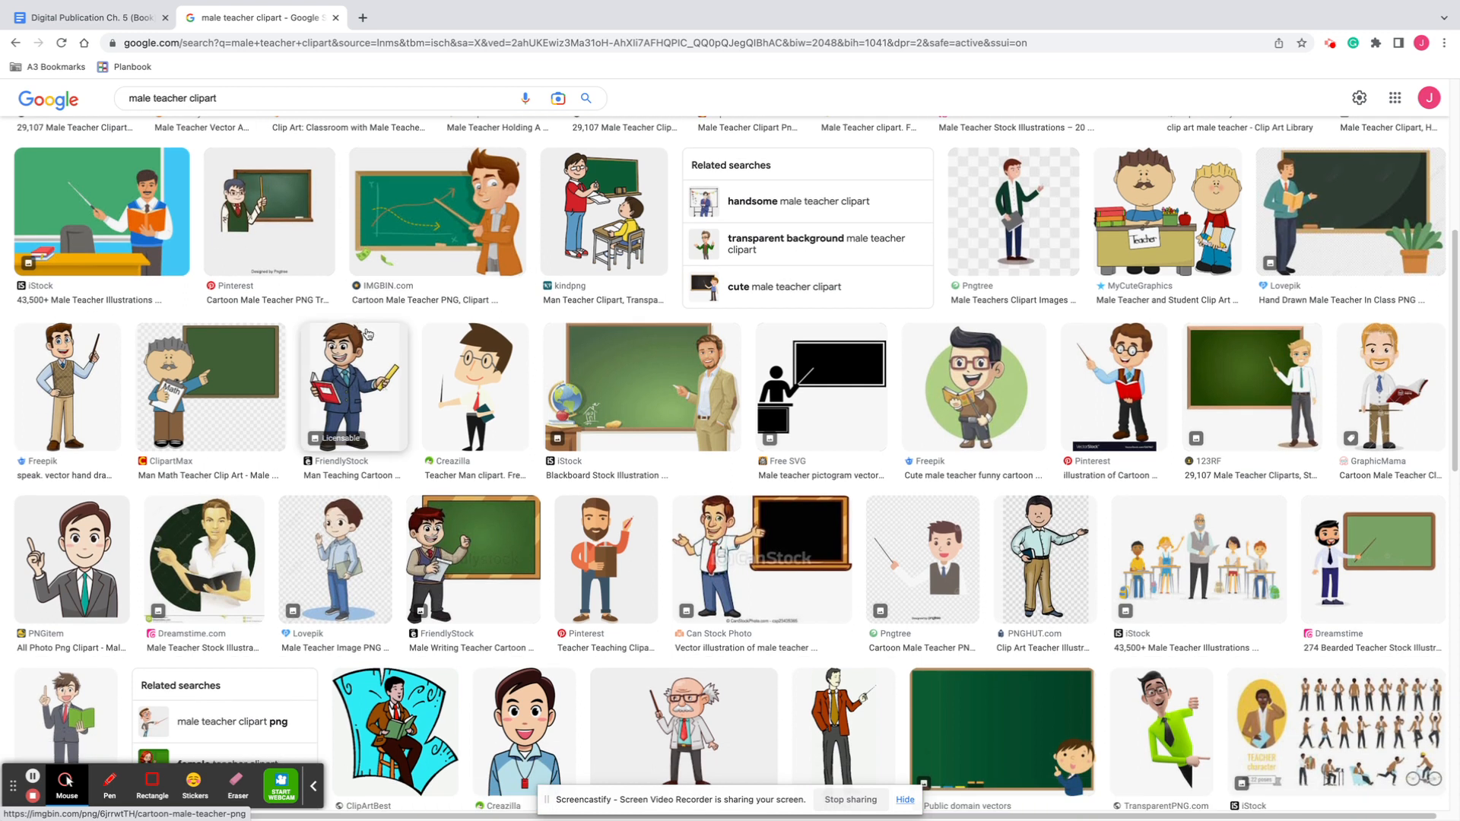
scroll(646, 365, "down", 1)
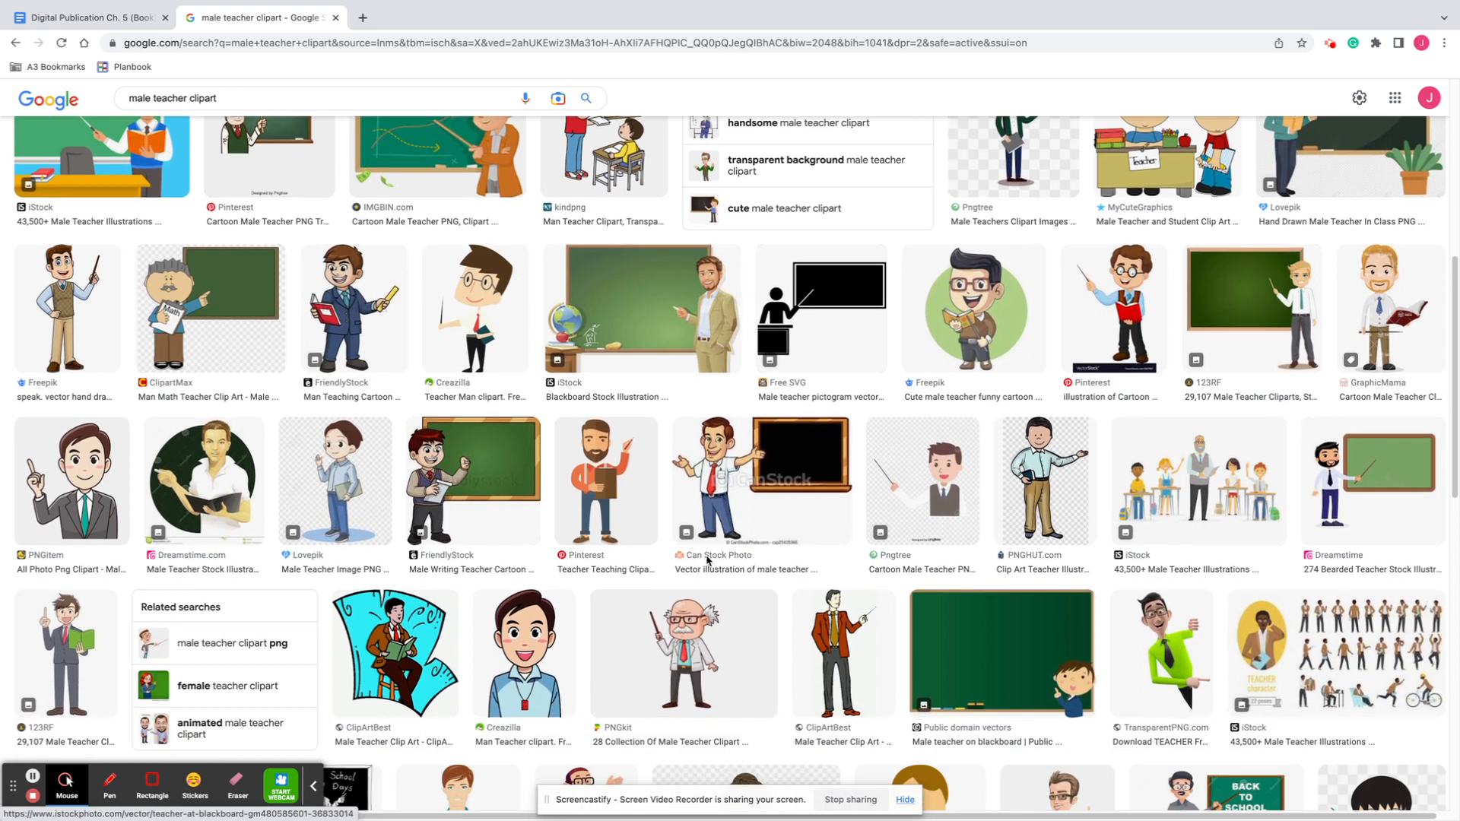
right_click(873, 656)
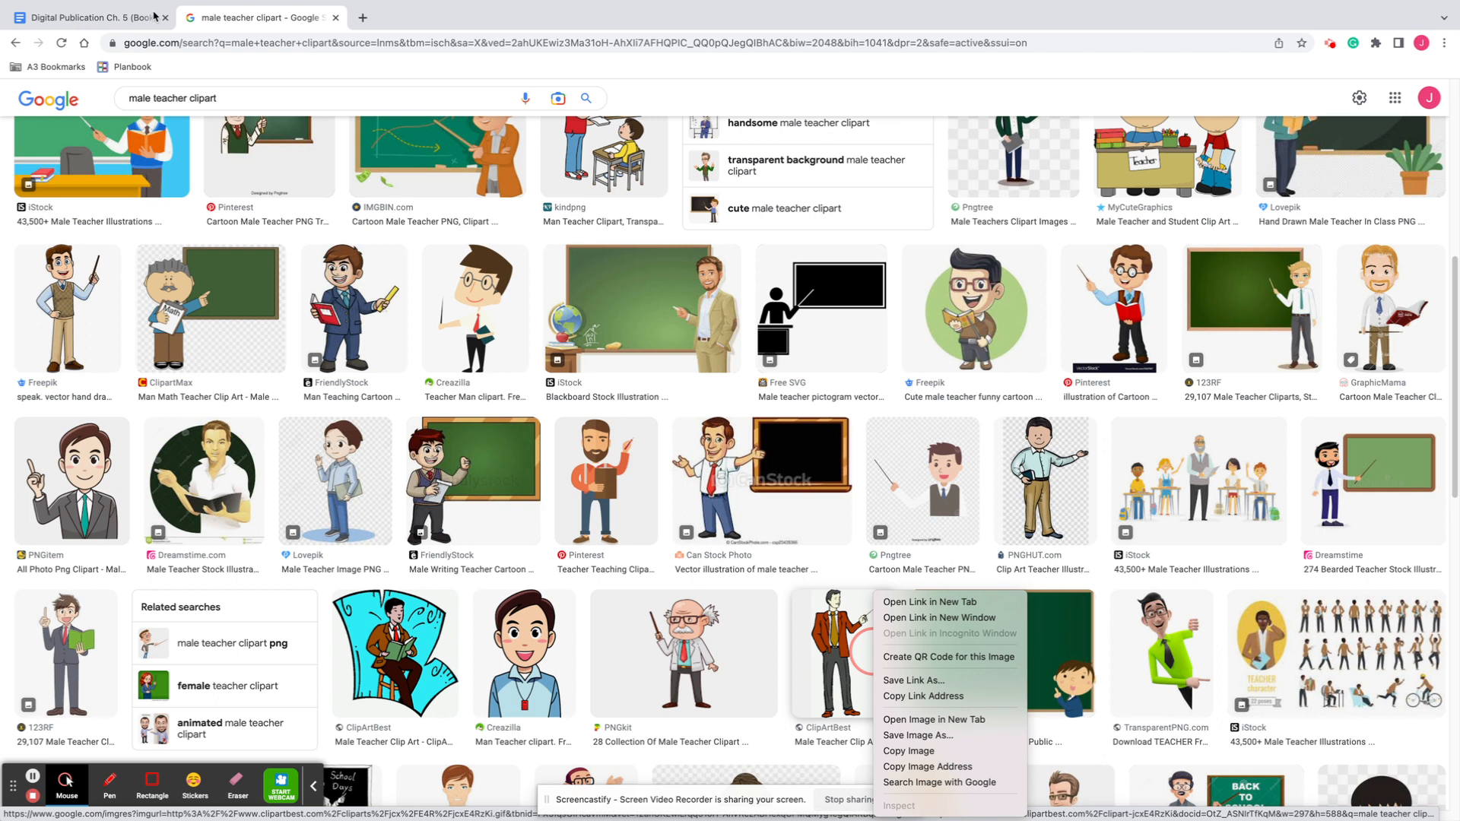
left_click(823, 648)
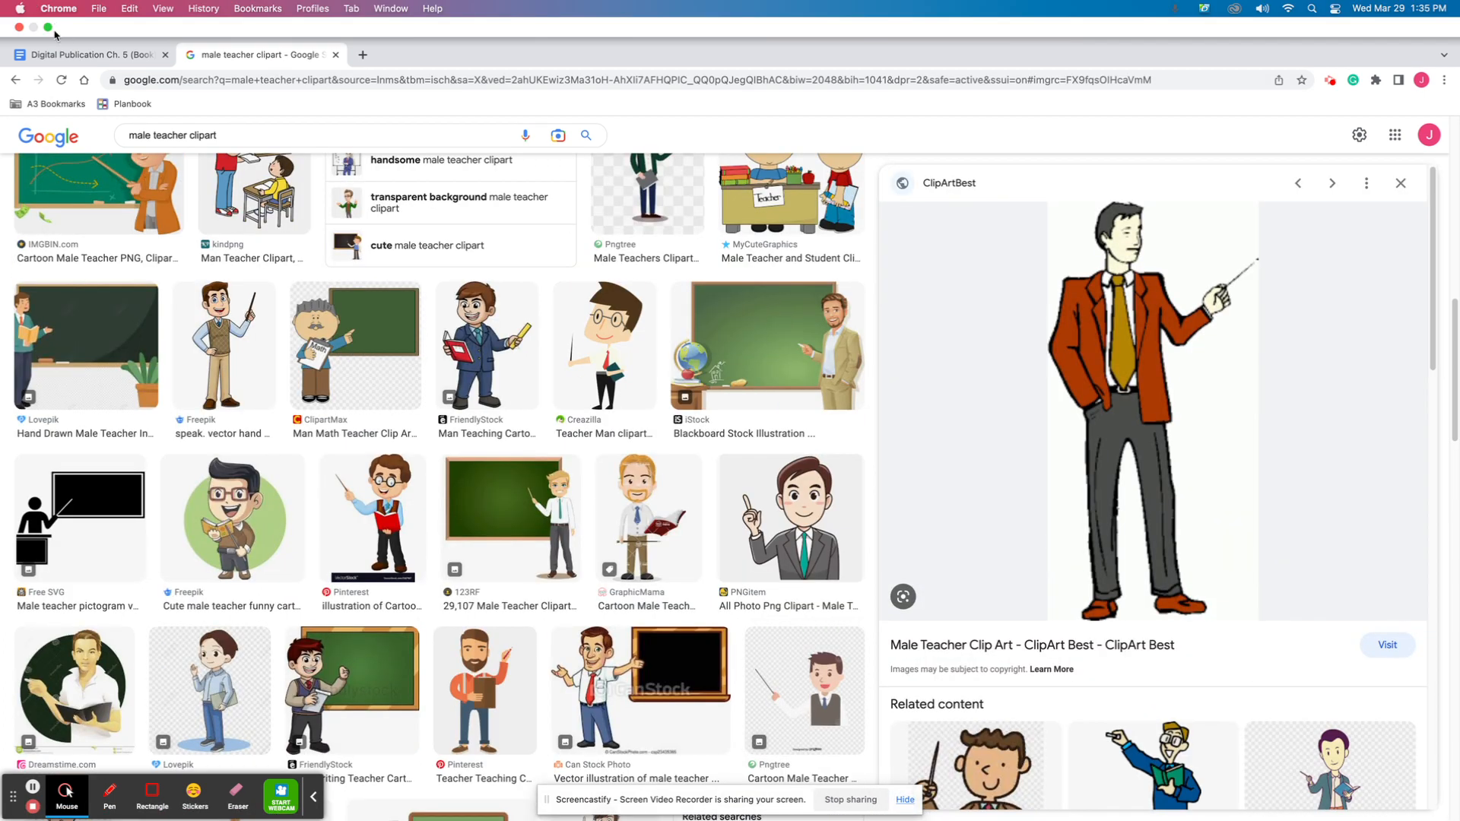
- Take the browser out of full screen and bring the teacher image onto the upper-left part of the Illustrator artboard
left_click(48, 29)
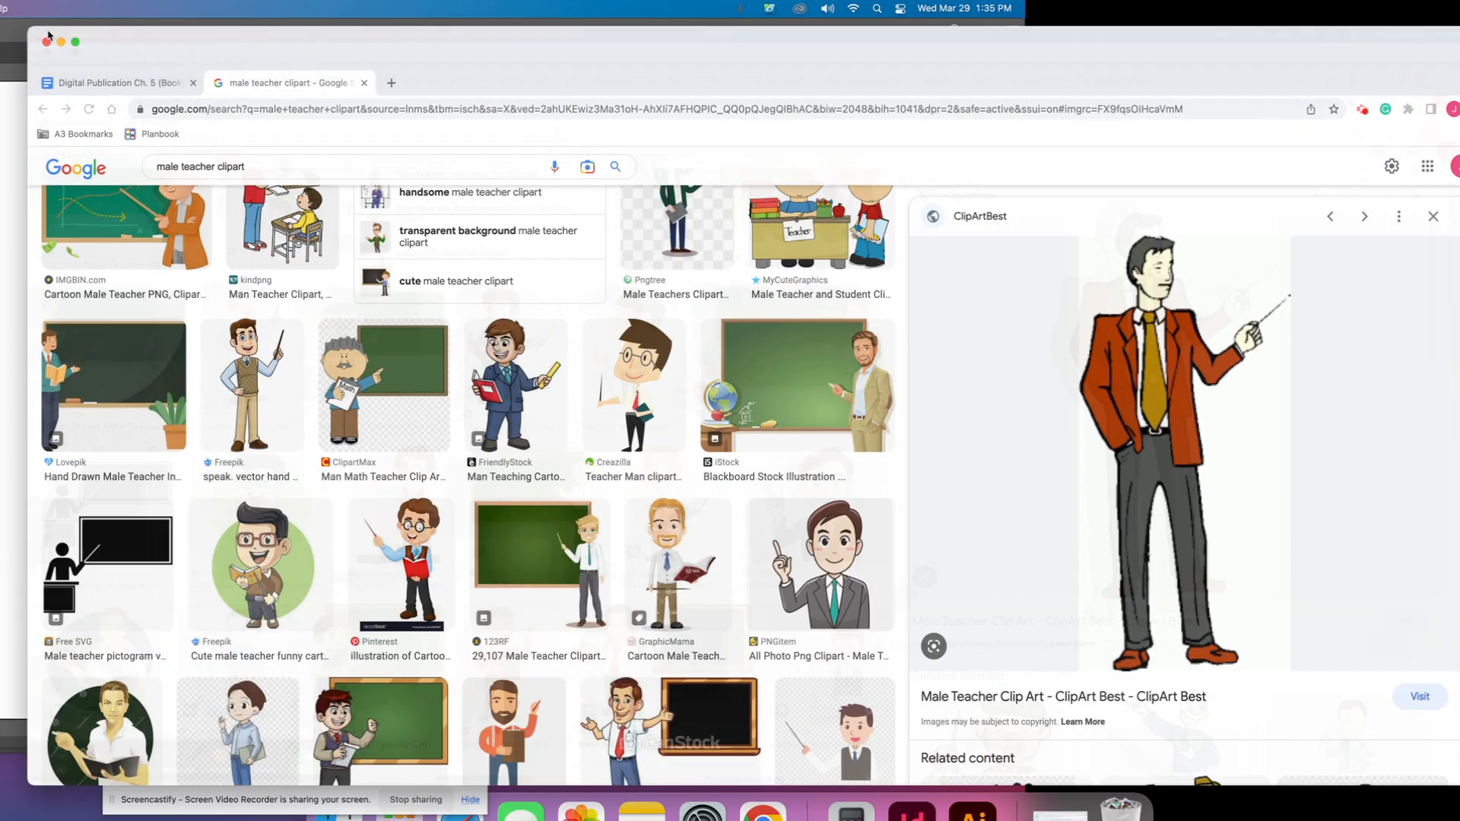
left_click_drag(511, 60, 427, 368)
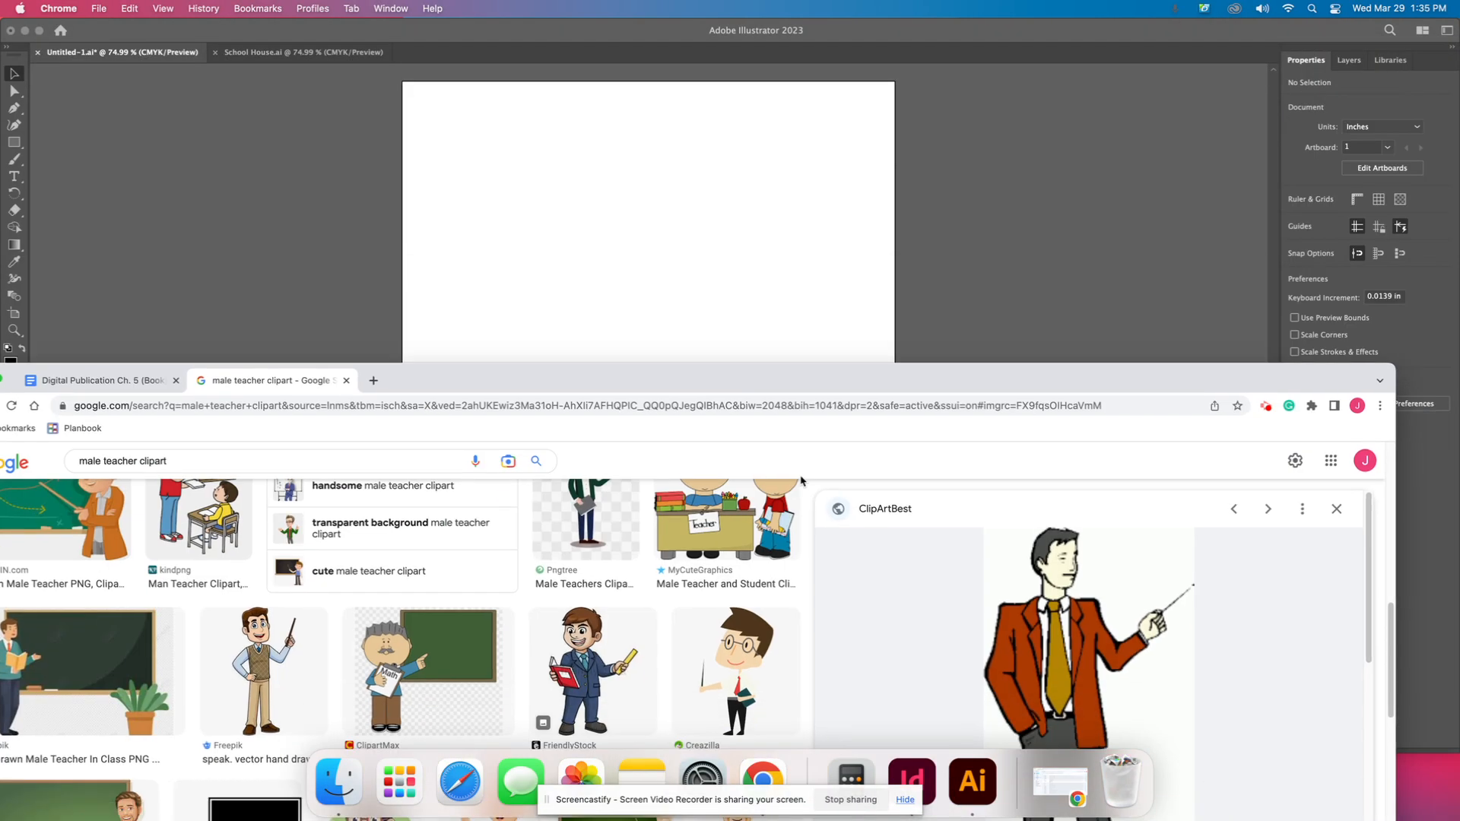
left_click_drag(1064, 608, 679, 160)
left_click_drag(725, 232, 571, 280)
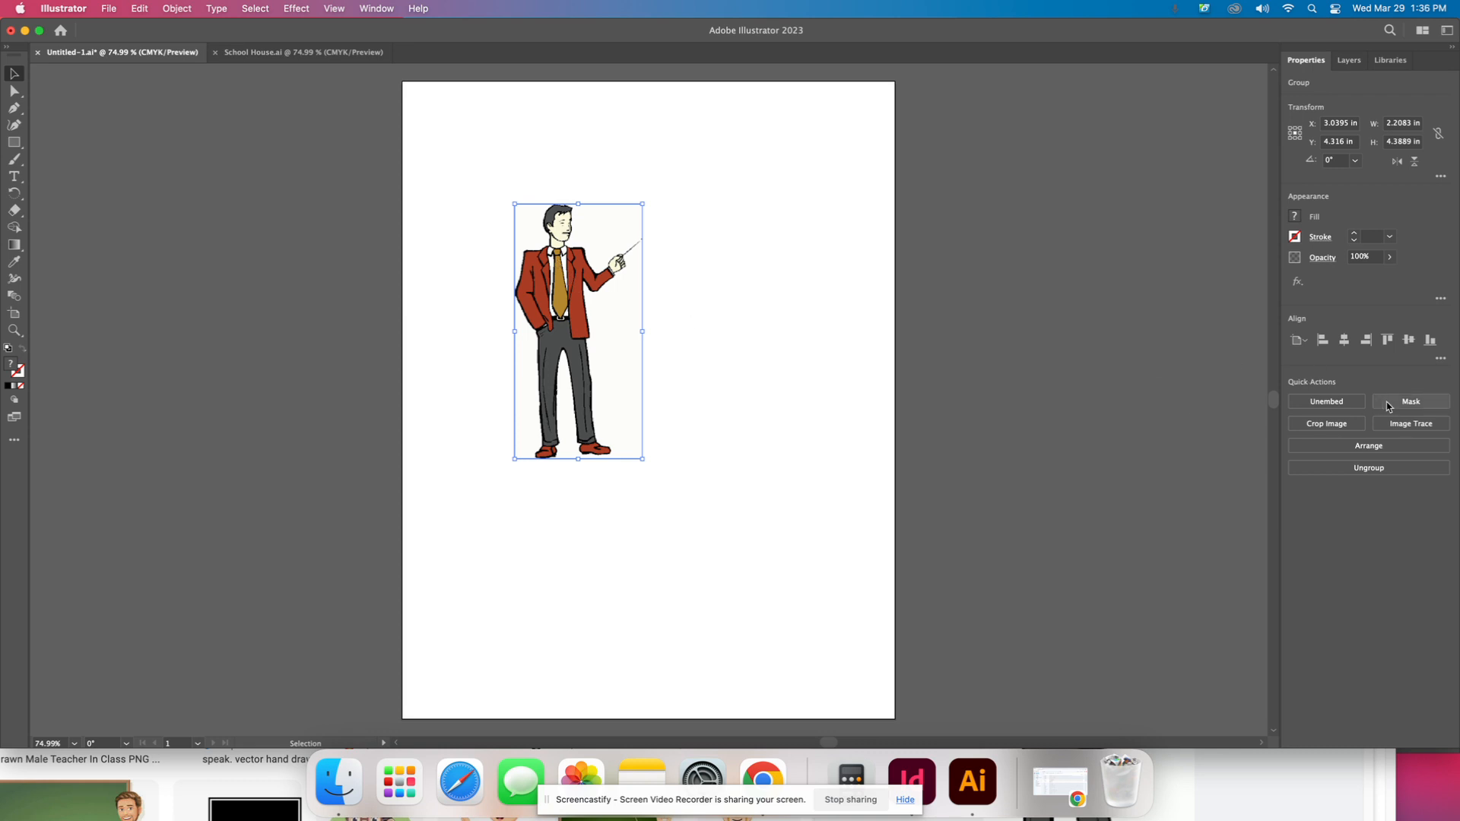
- Trace the teacher image with the 6 Colors Image Trace preset and expand the result into vector shapes
left_click(1397, 425)
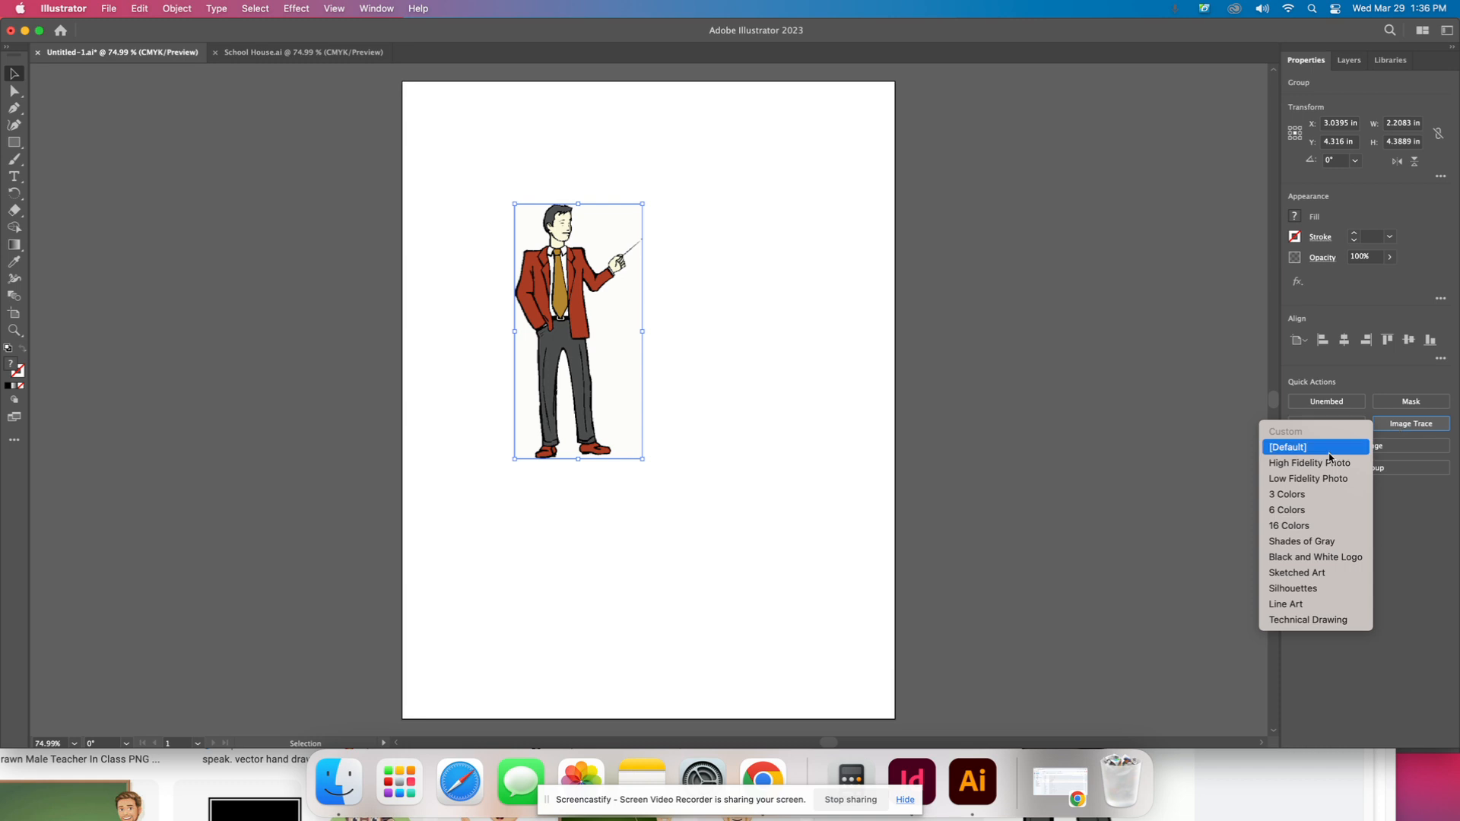
left_click(1309, 511)
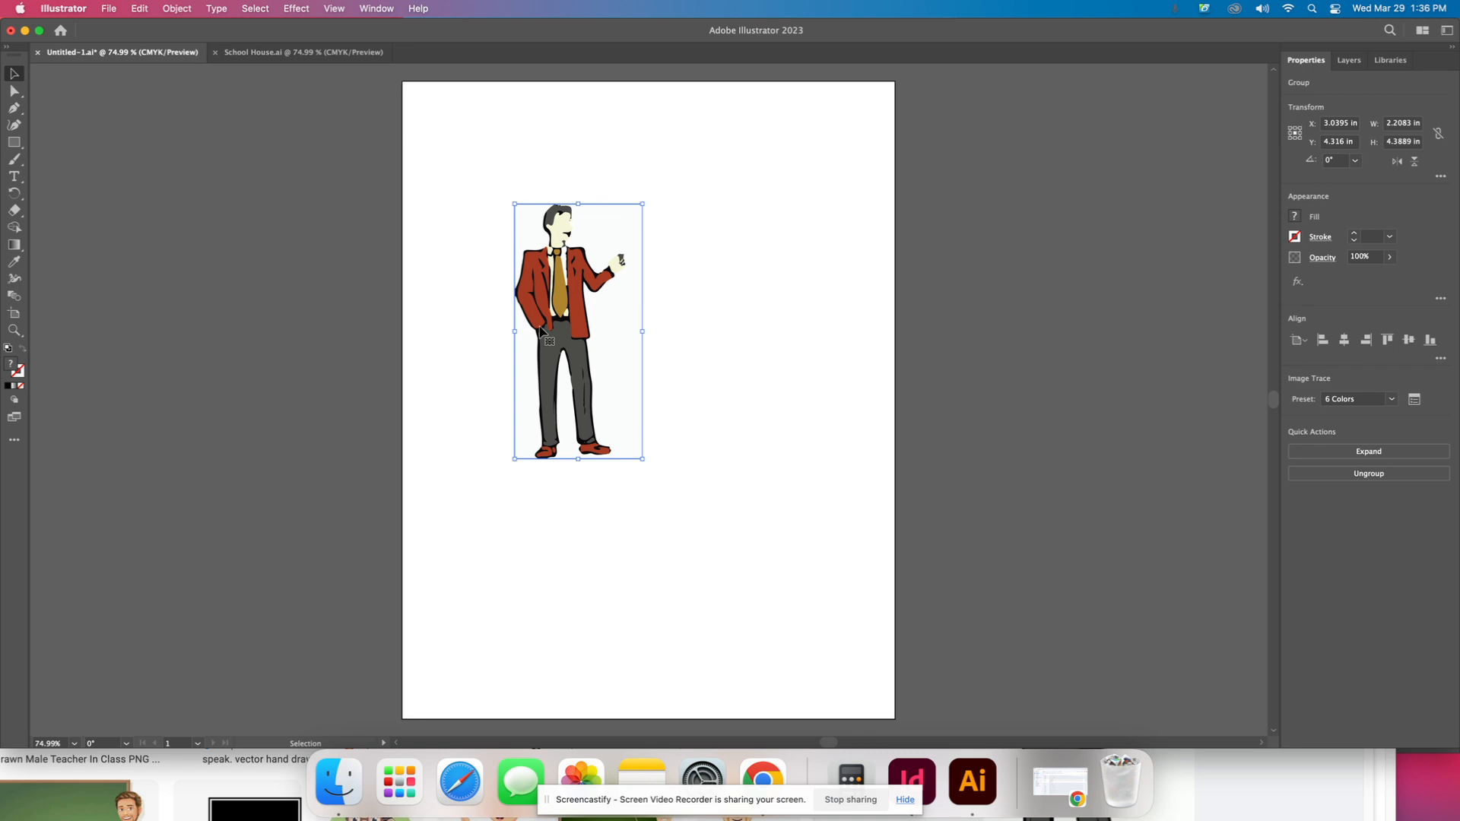
left_click(1381, 453)
- Ungroup the traced teacher artwork into separately selectable shapes
left_click(1328, 455)
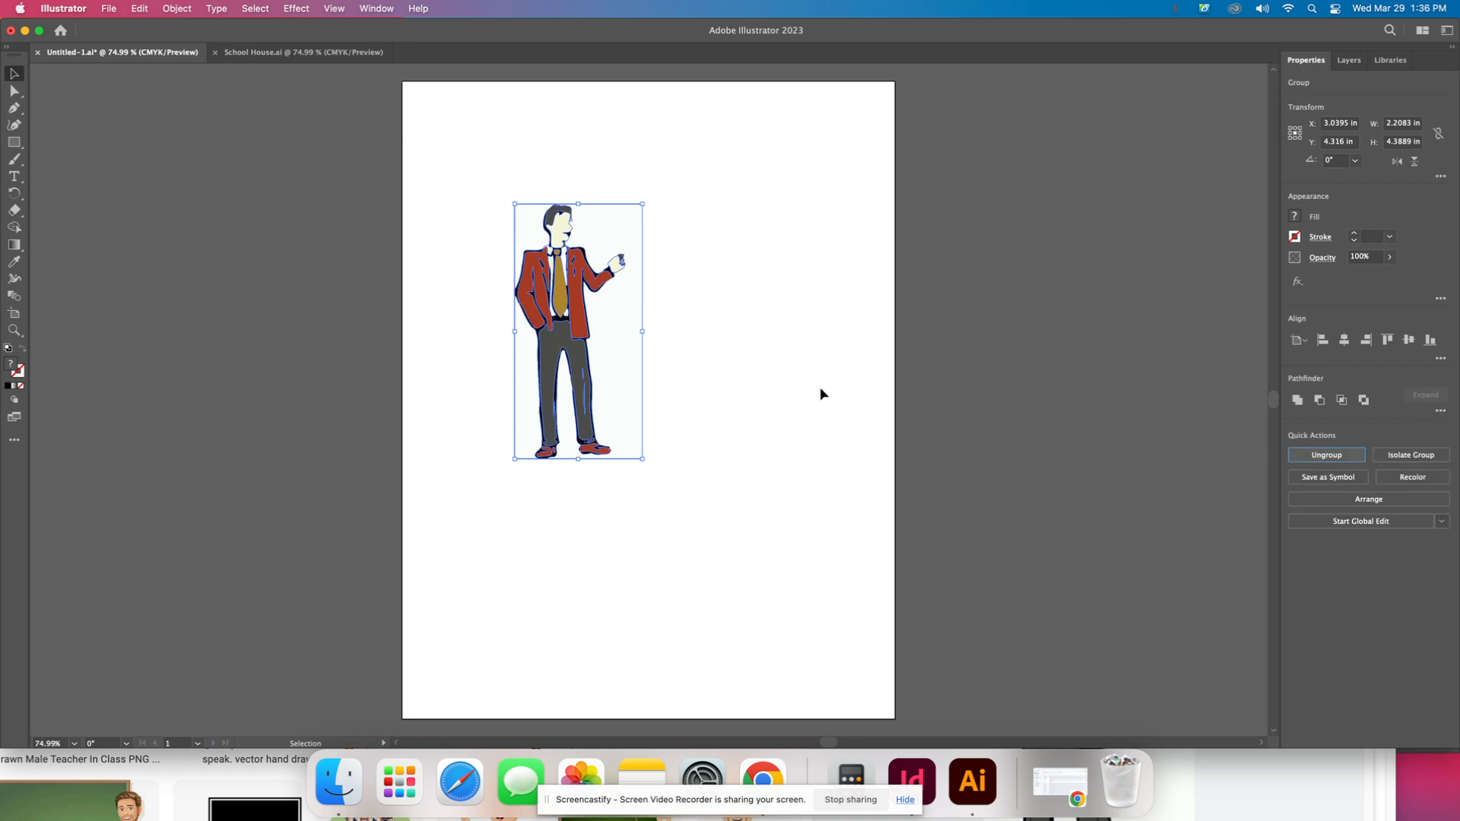
left_click(722, 356)
left_click(633, 318)
left_click(1328, 456)
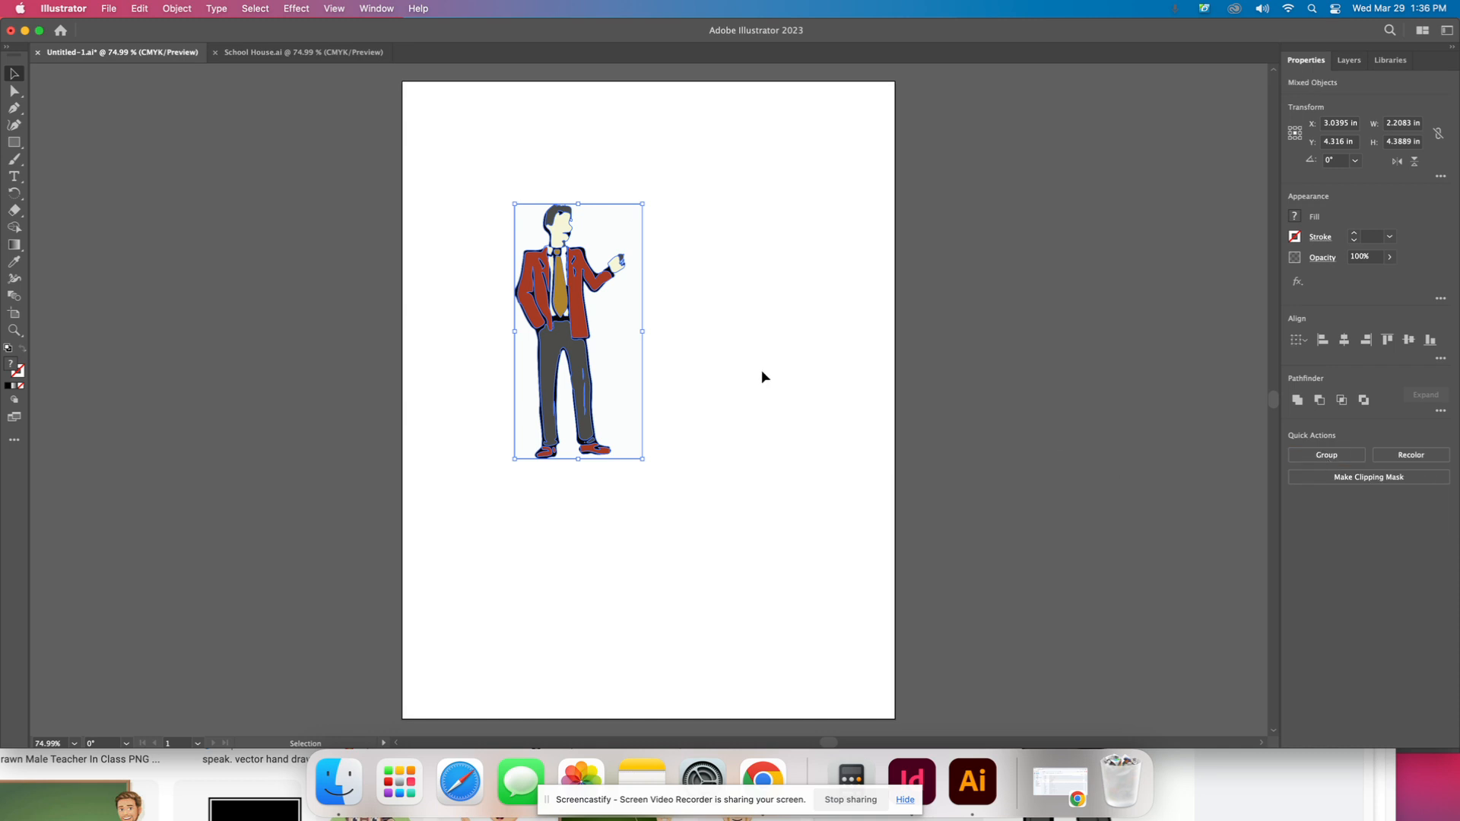
- Delete the off-white background shape around the teacher and check the remaining figure by selecting it
left_click_drag(607, 320, 969, 329)
key("Delete")
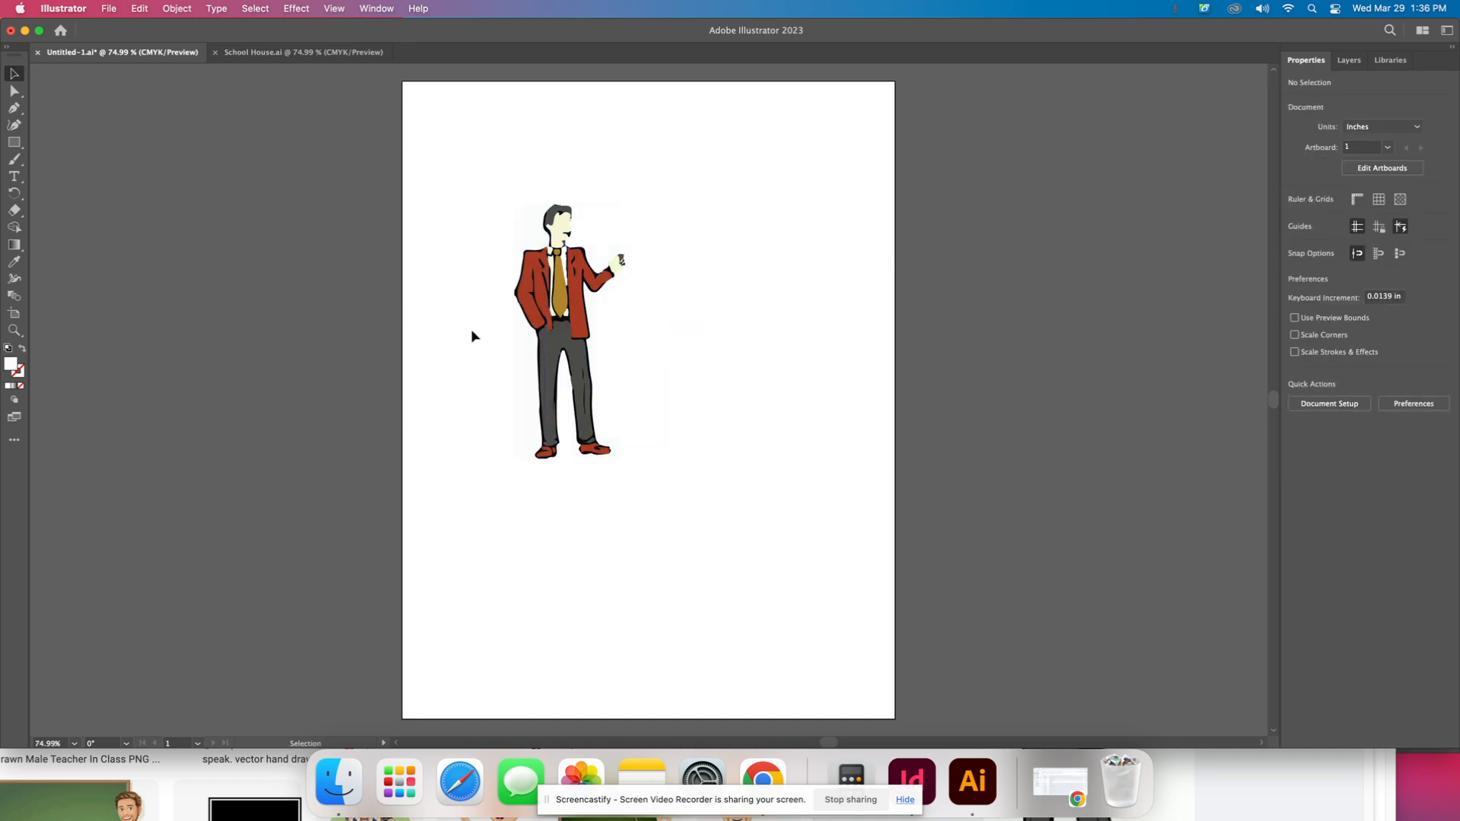
left_click(543, 228)
left_click_drag(509, 195, 700, 467)
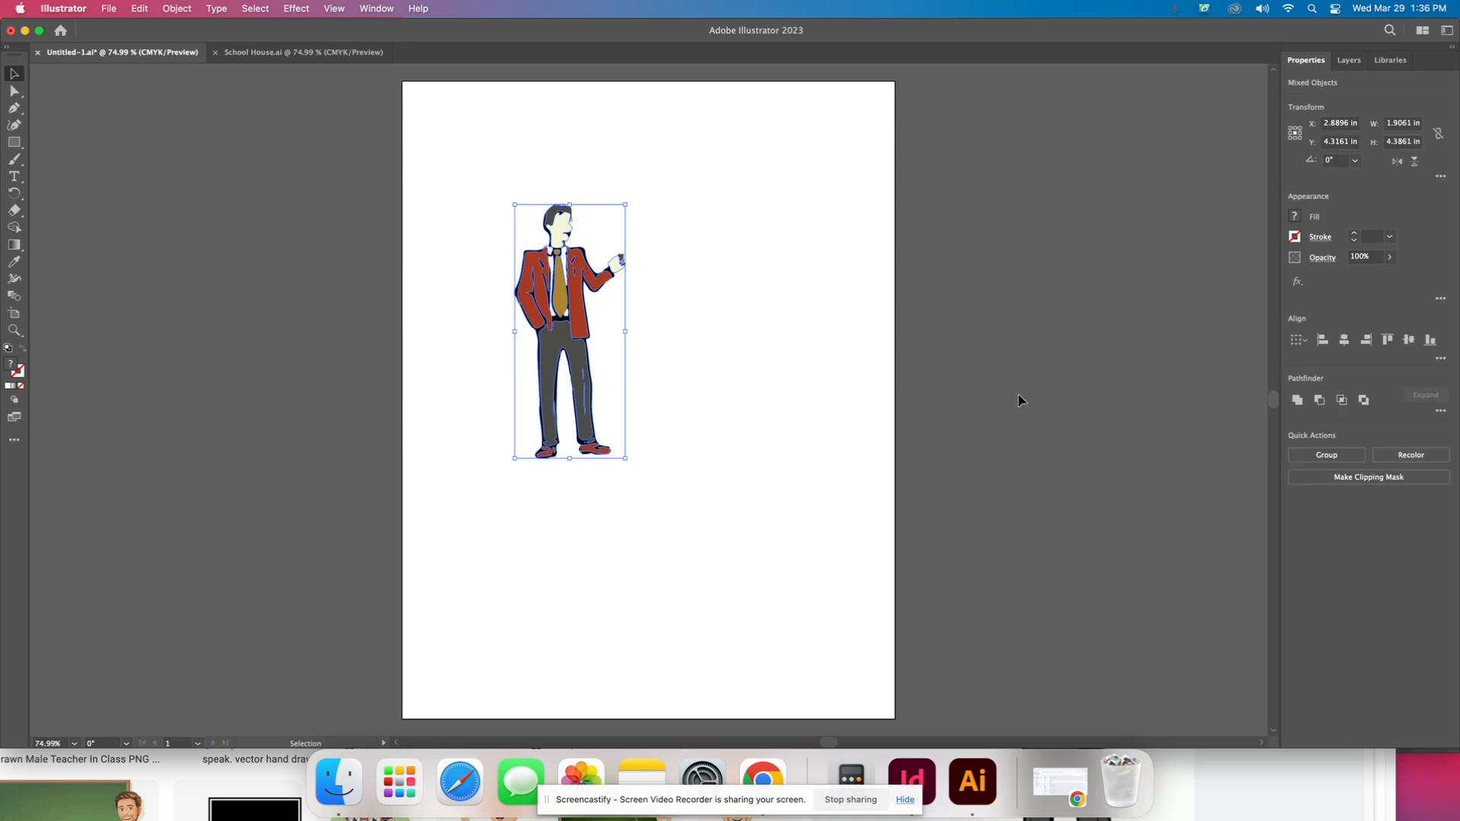
left_click(764, 337)
- Recolor the teacher's hair with a darker yellow fill
left_click(531, 289)
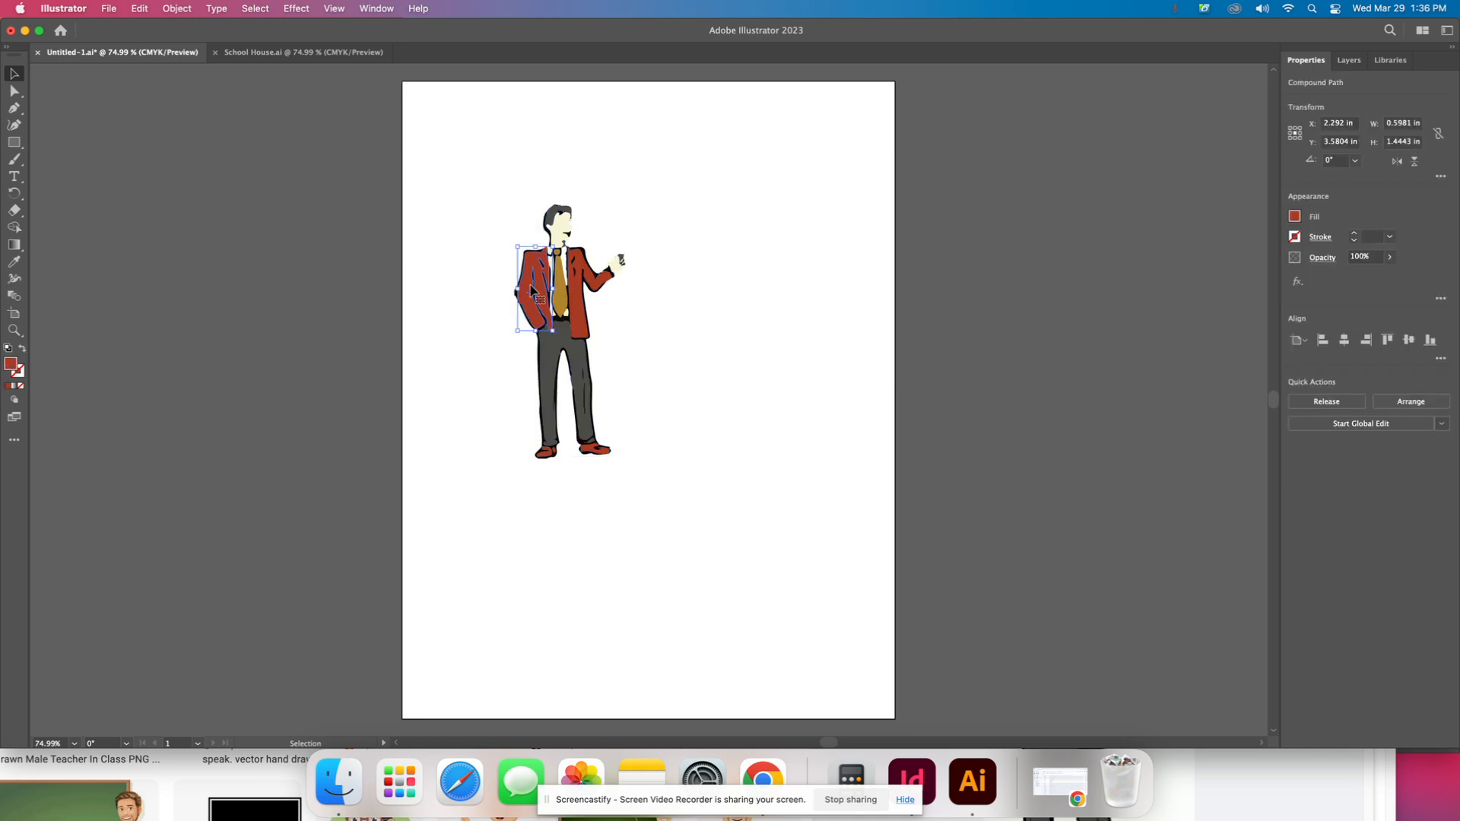
left_click(549, 214)
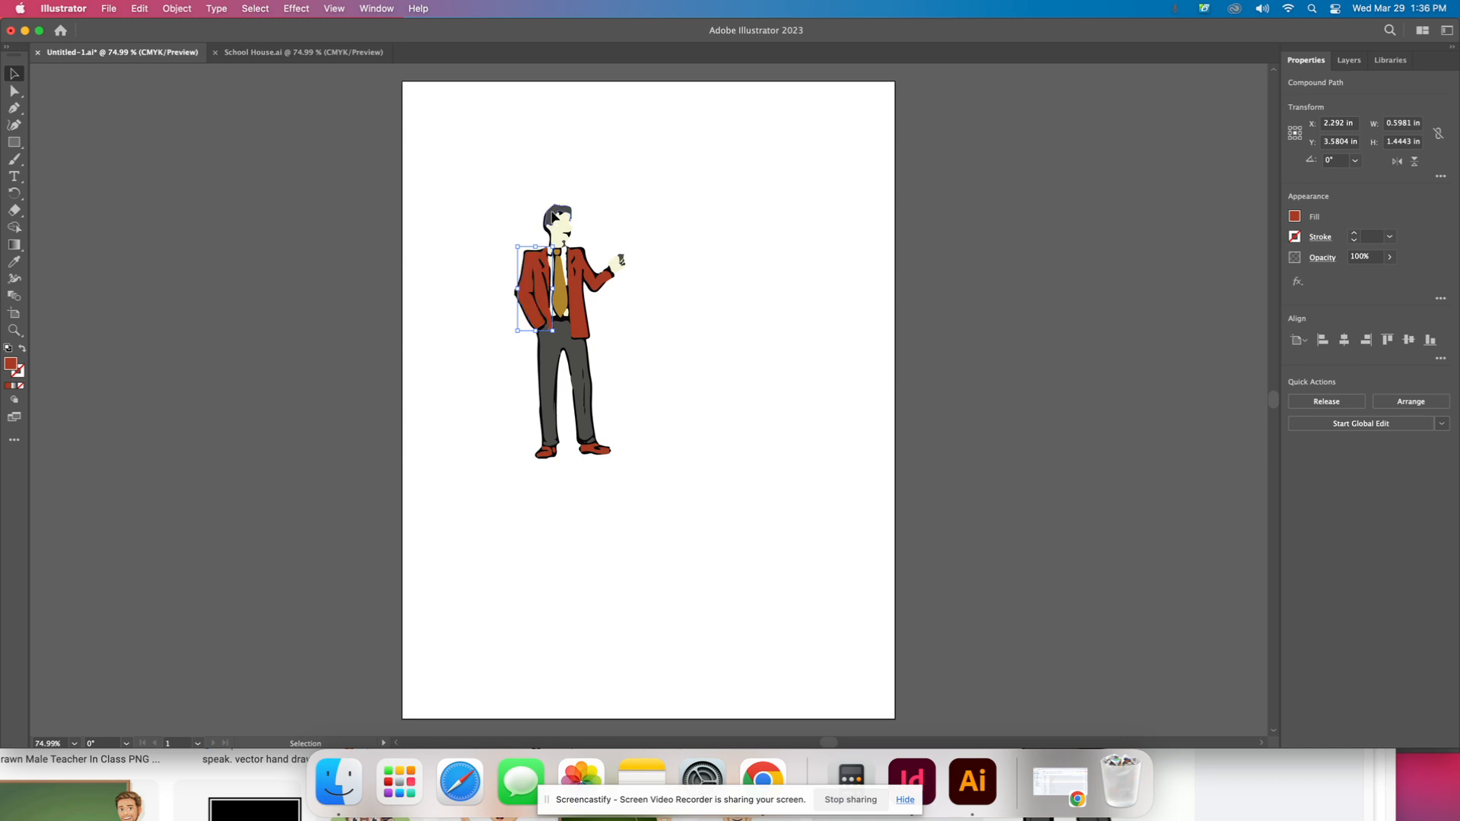
double_click(12, 364)
left_click(897, 473)
left_click_drag(832, 342, 845, 346)
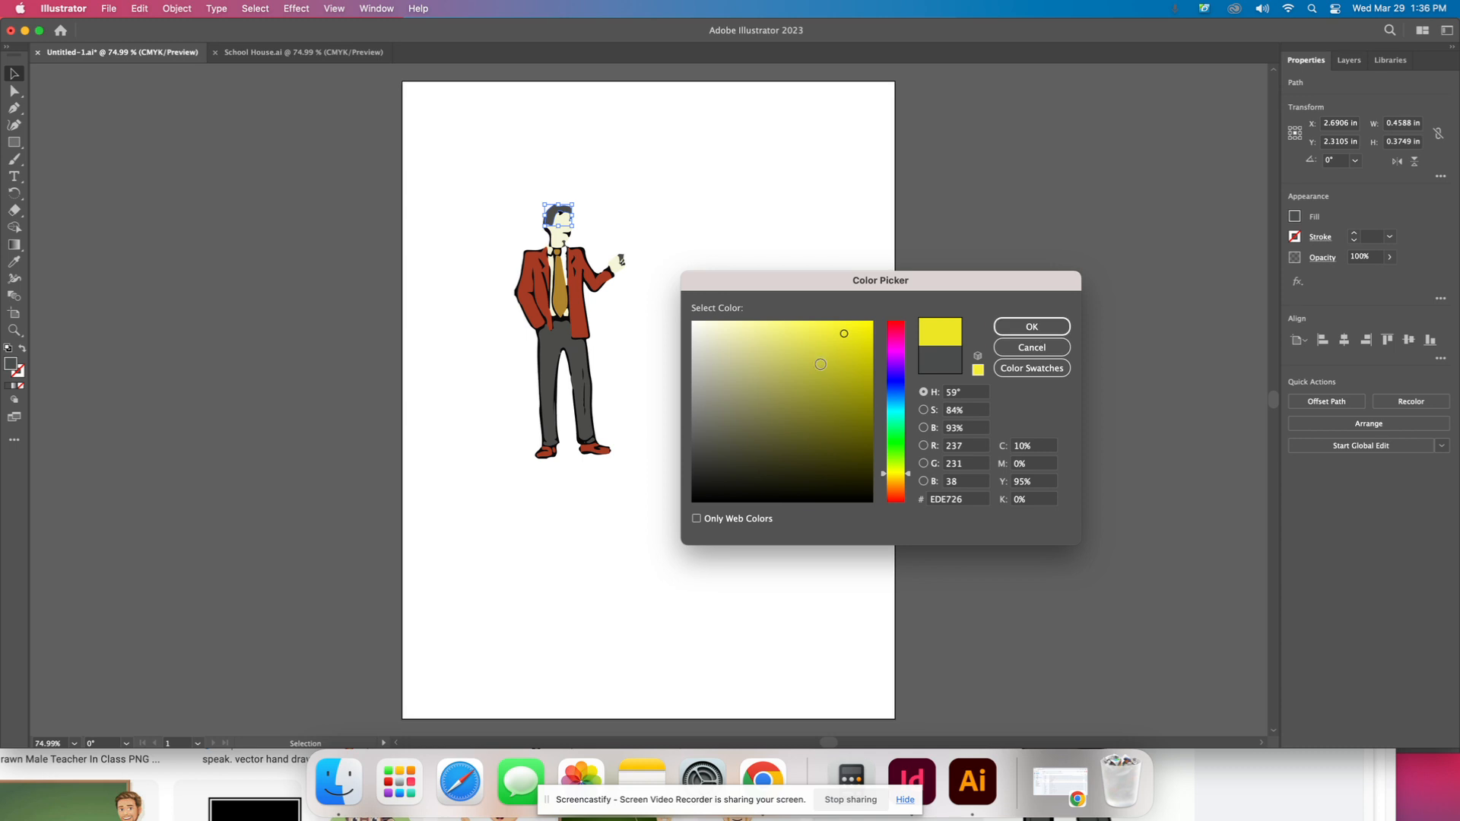
left_click(849, 361)
left_click(1021, 327)
left_click(728, 297)
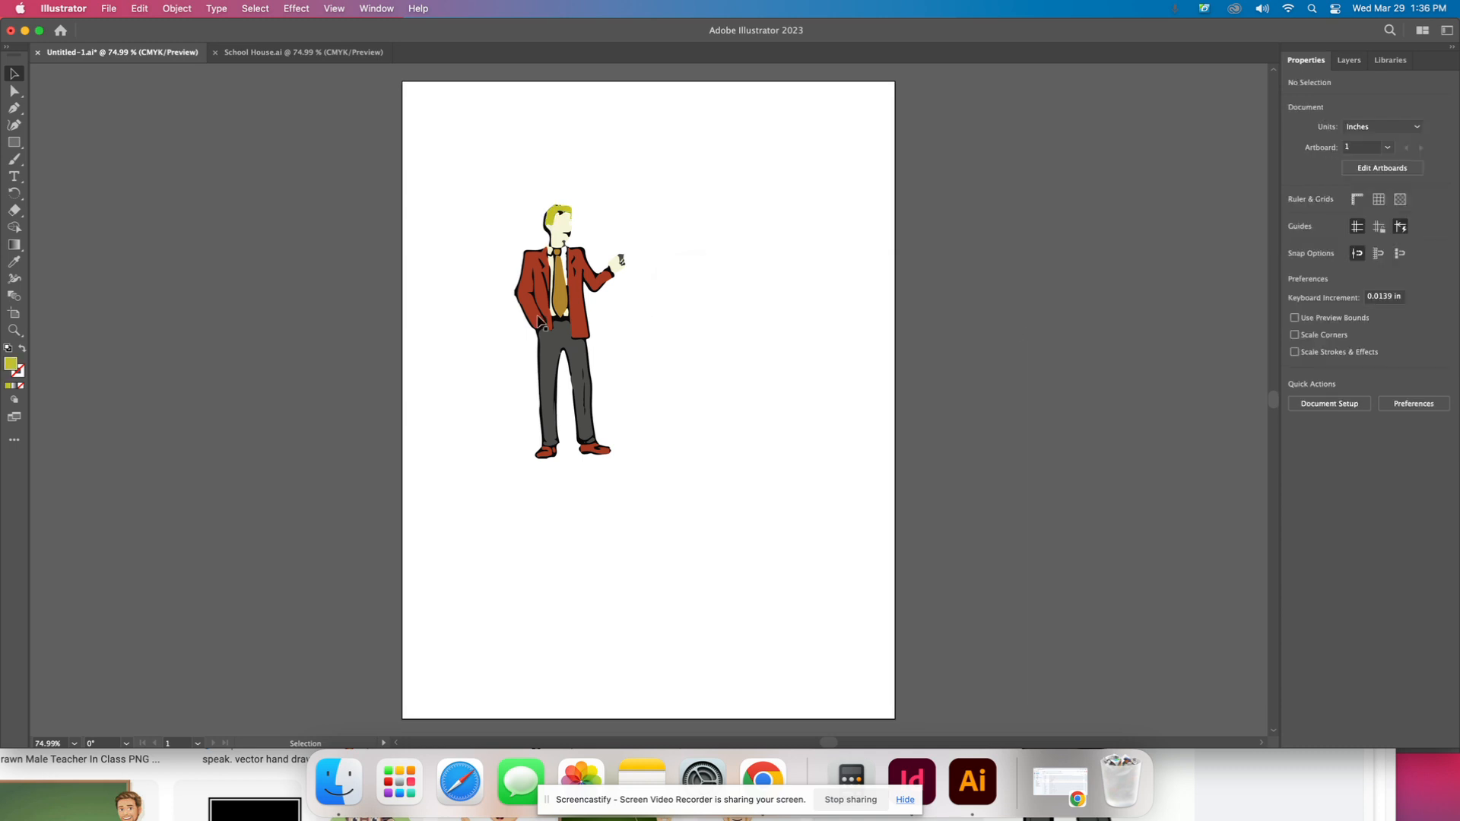
- Select both halves of the teacher's red jacket and recolor them dark blue
left_click(578, 312)
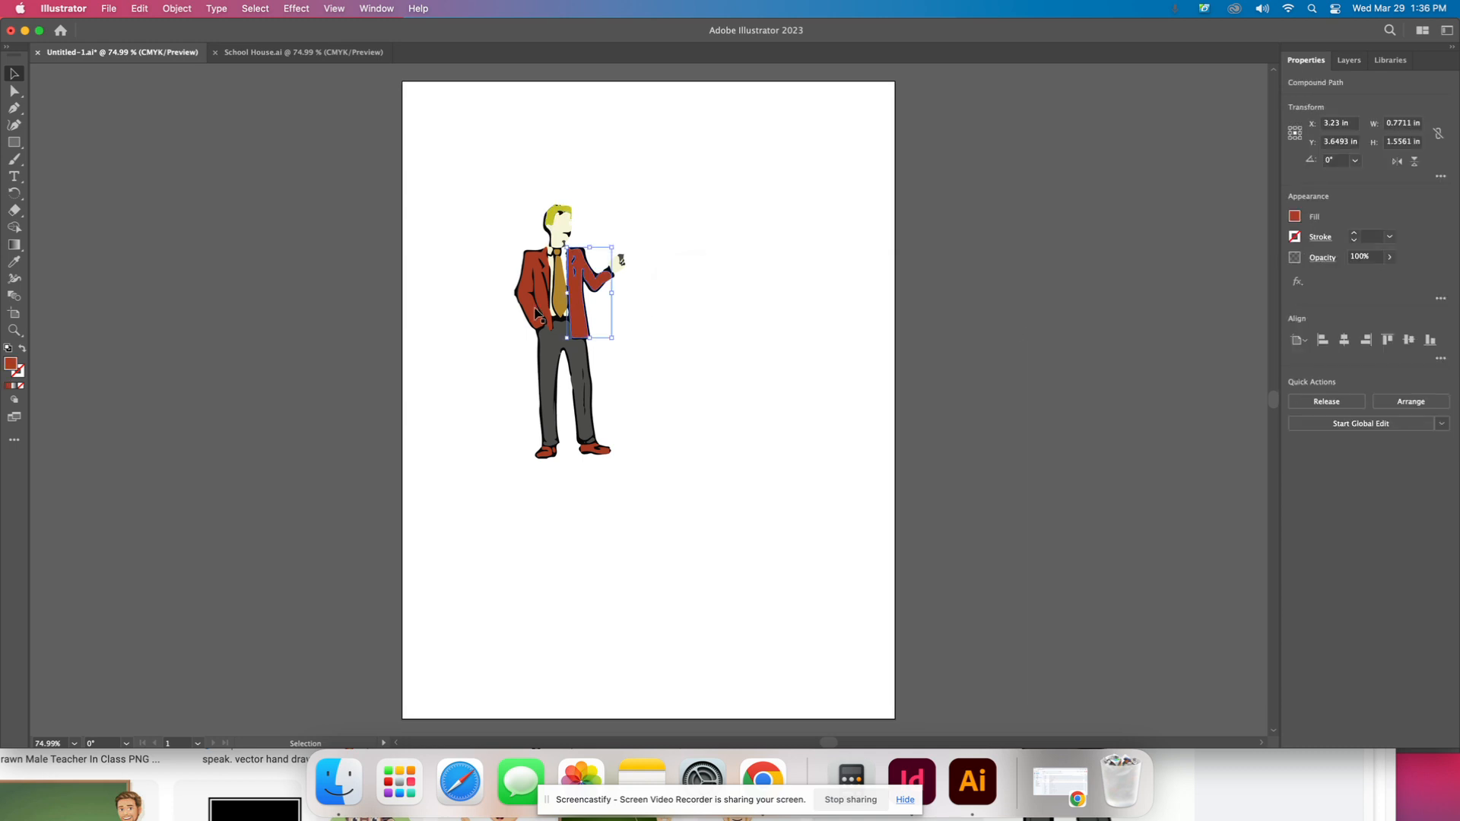
left_click(532, 297, "shift")
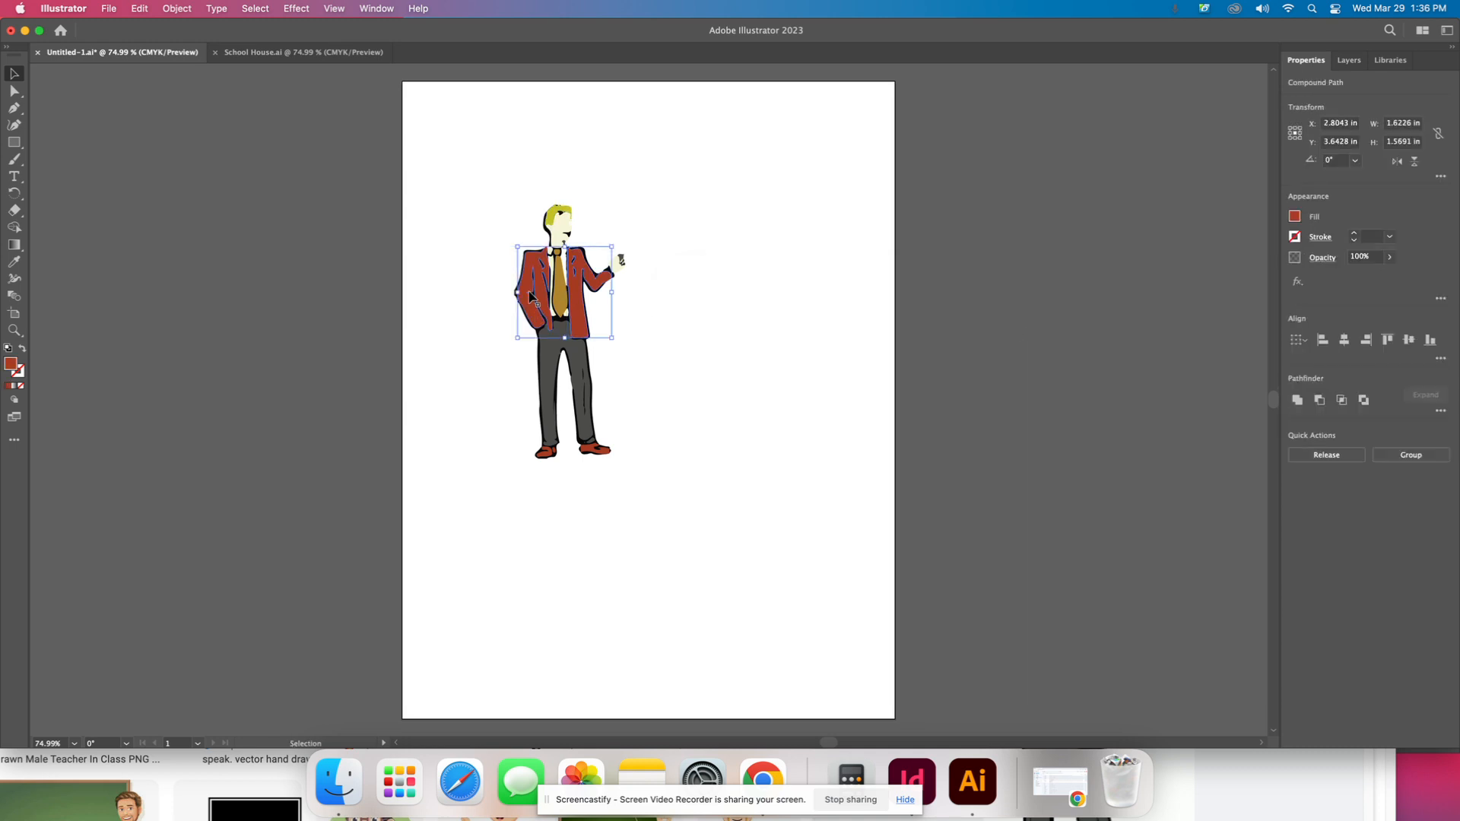
double_click(11, 365)
left_click(896, 386)
left_click(822, 358)
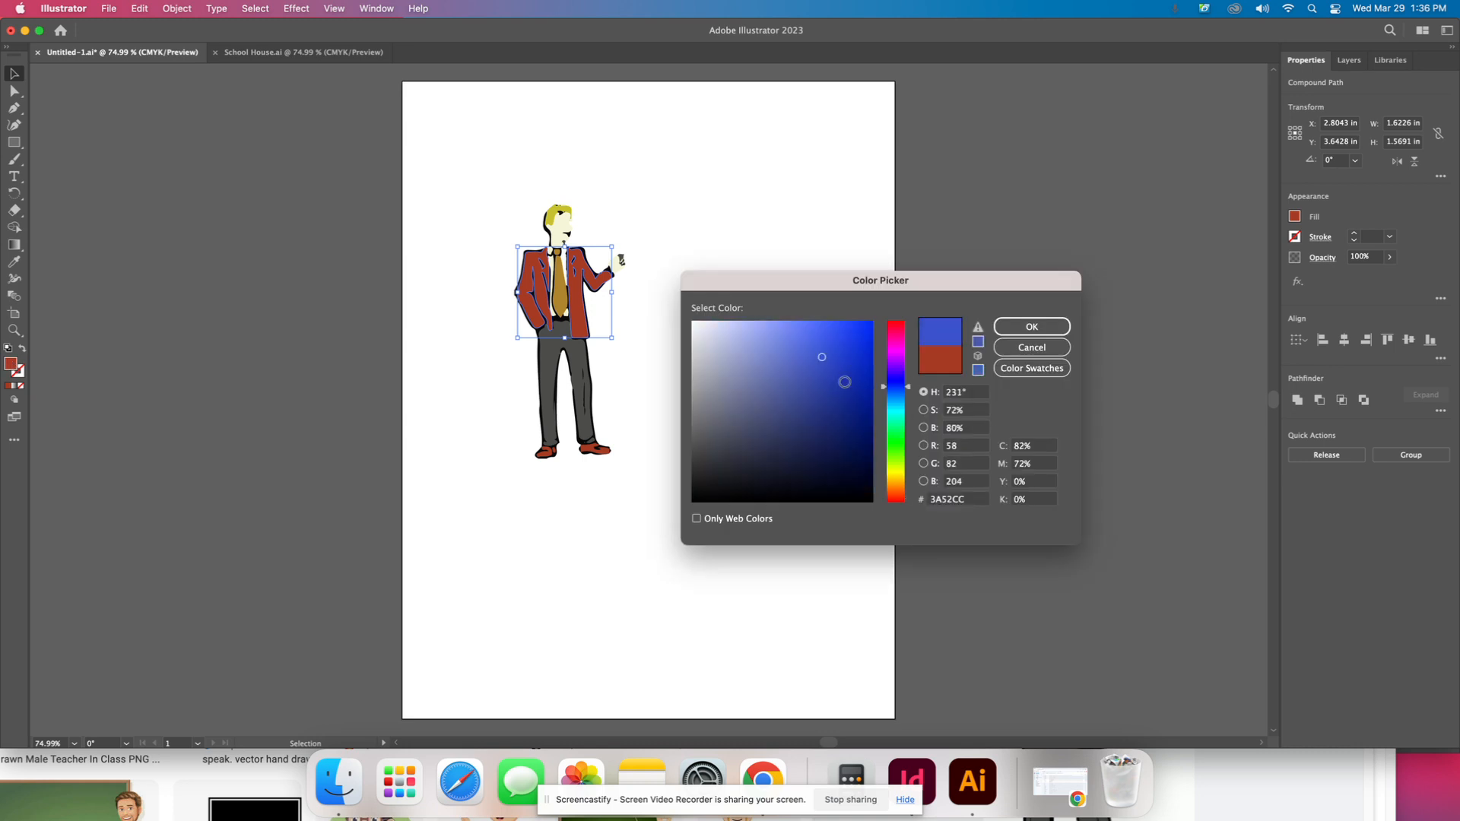
left_click(845, 388)
left_click(1056, 328)
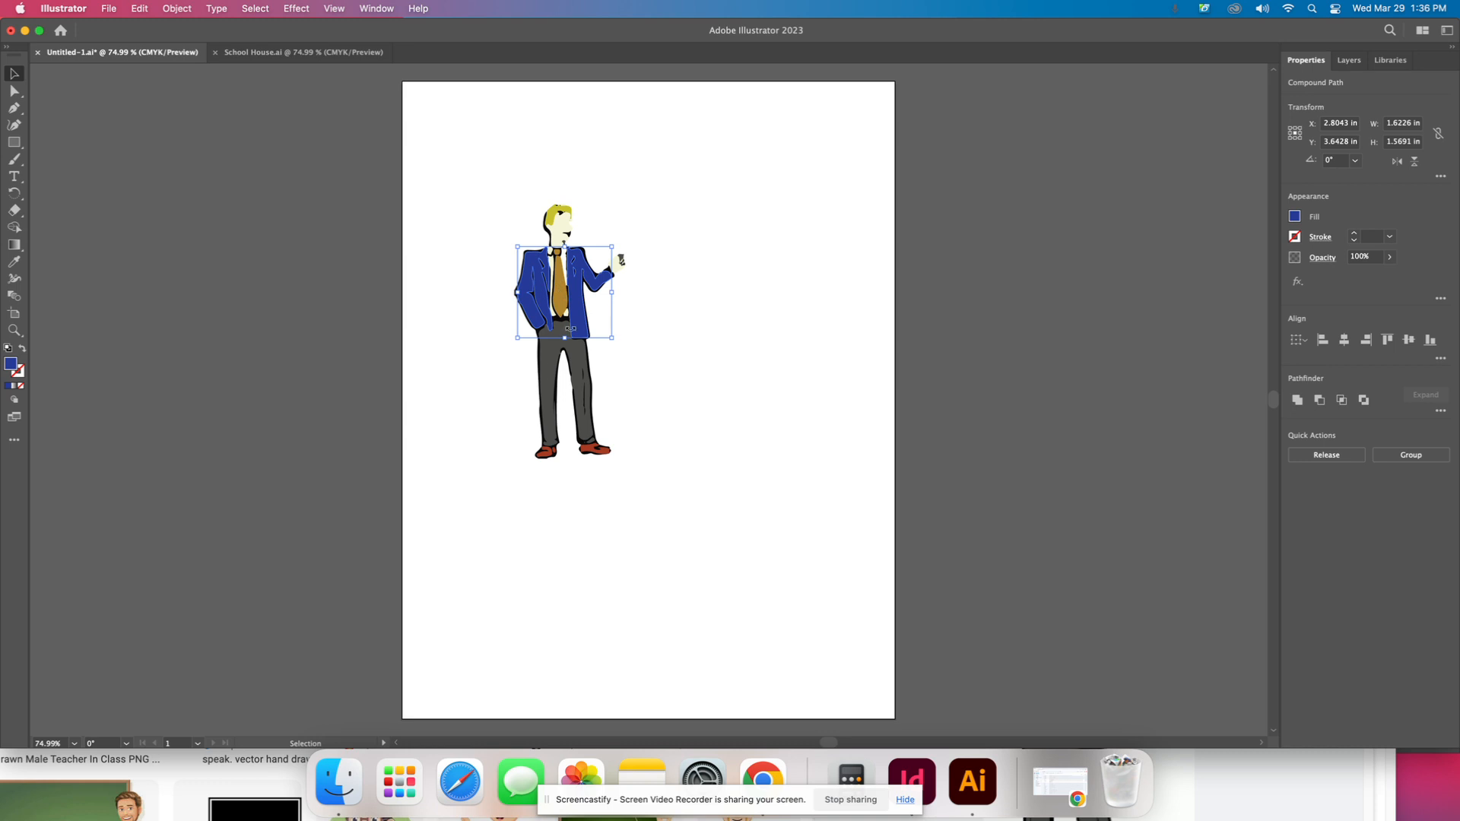
- Select both of the teacher's red shoes and recolor them dark brown (3A1E19)
left_click(594, 450)
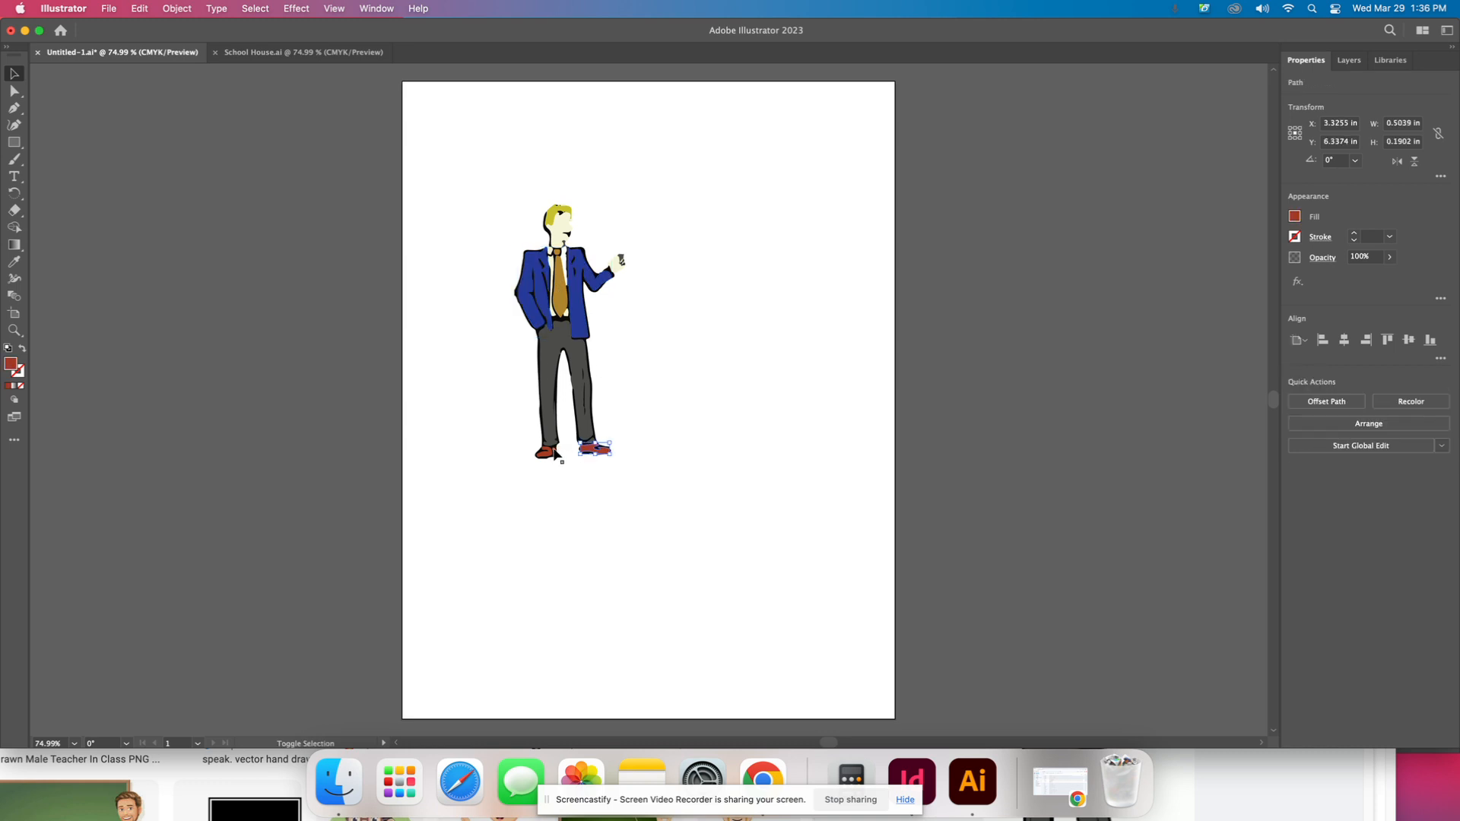
left_click(554, 450, "shift")
left_click(546, 455, "shift")
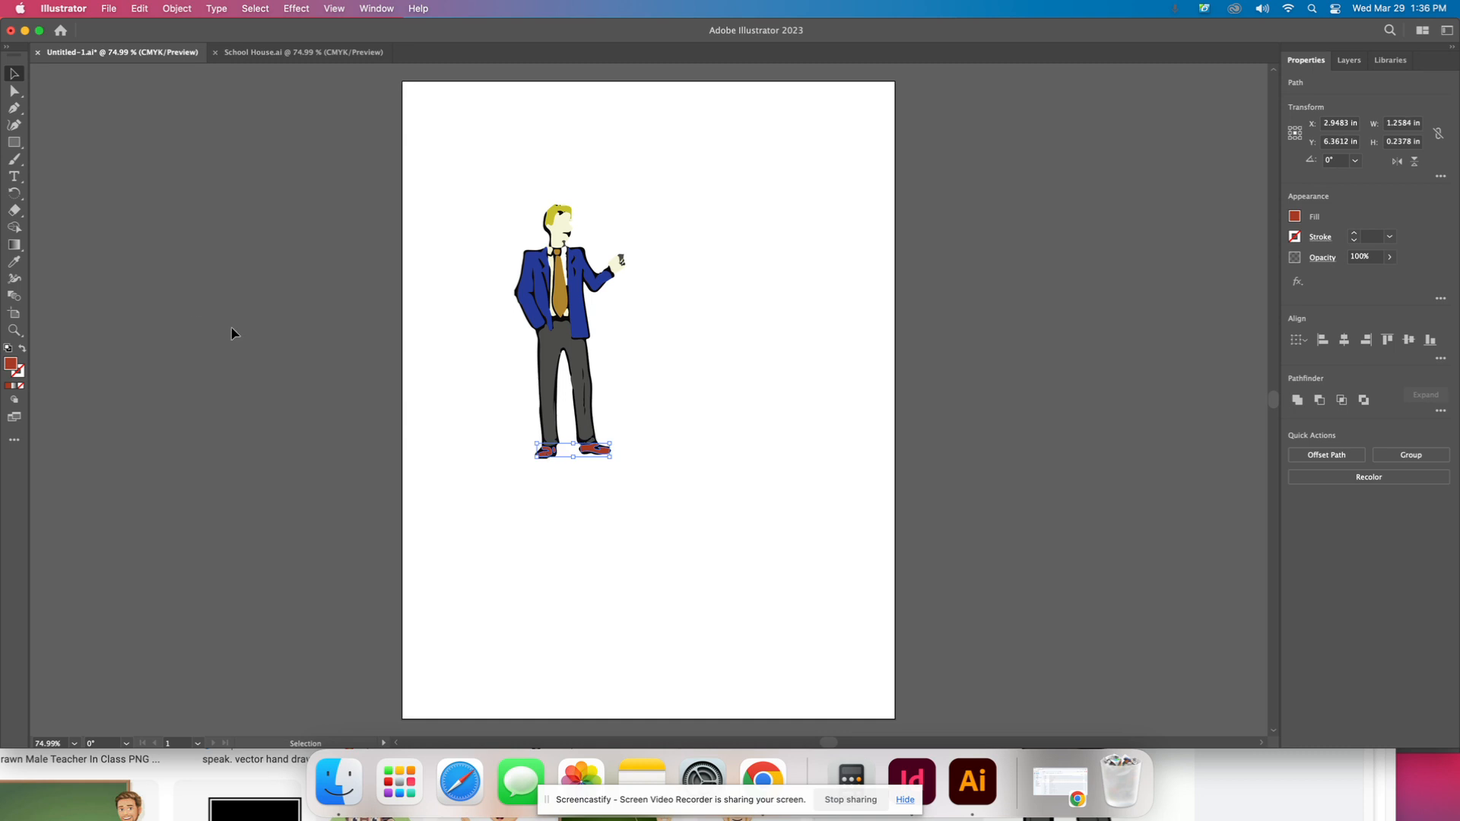
double_click(11, 365)
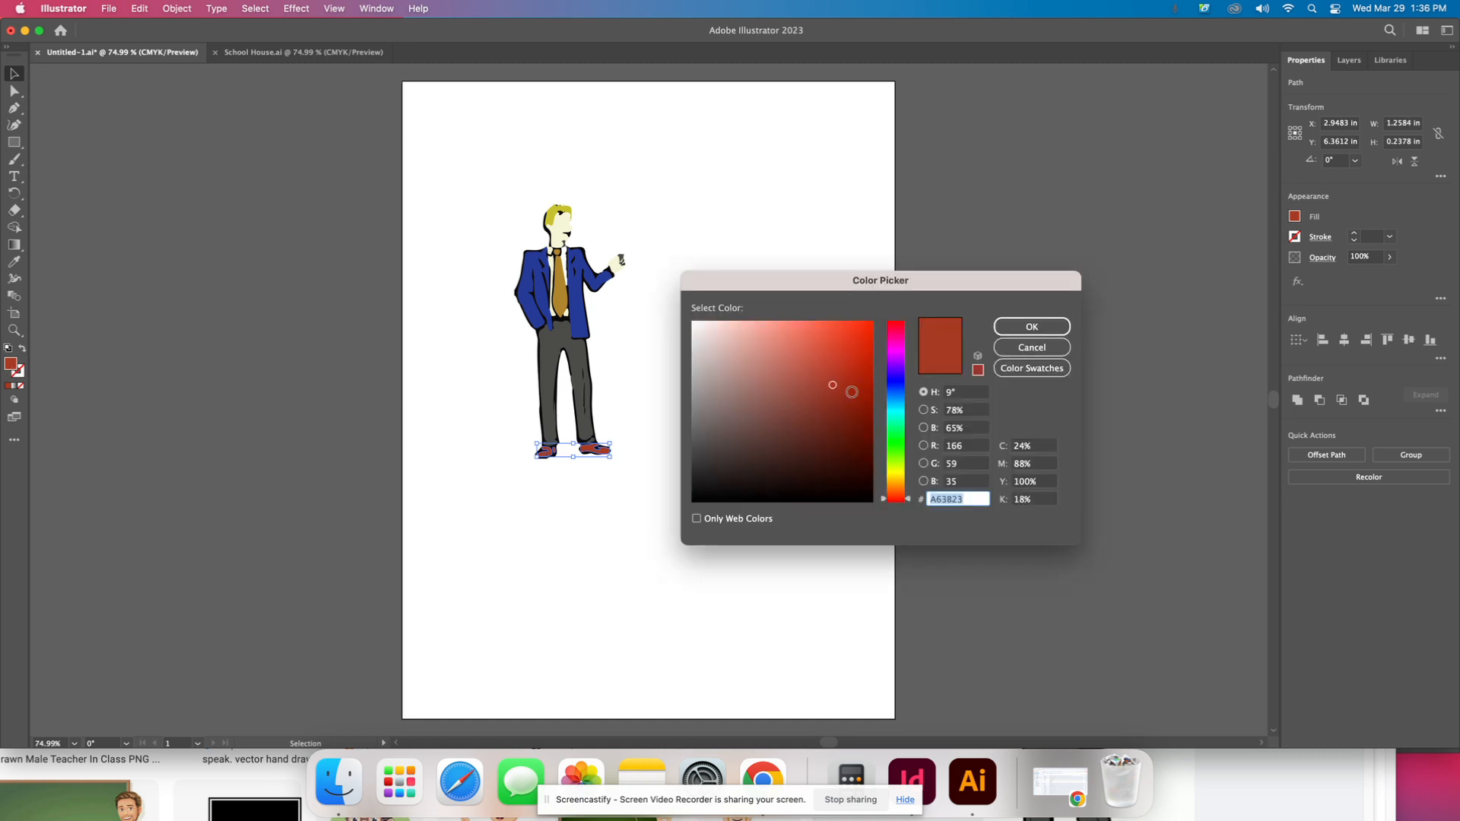
left_click_drag(852, 392, 846, 439)
left_click(794, 459)
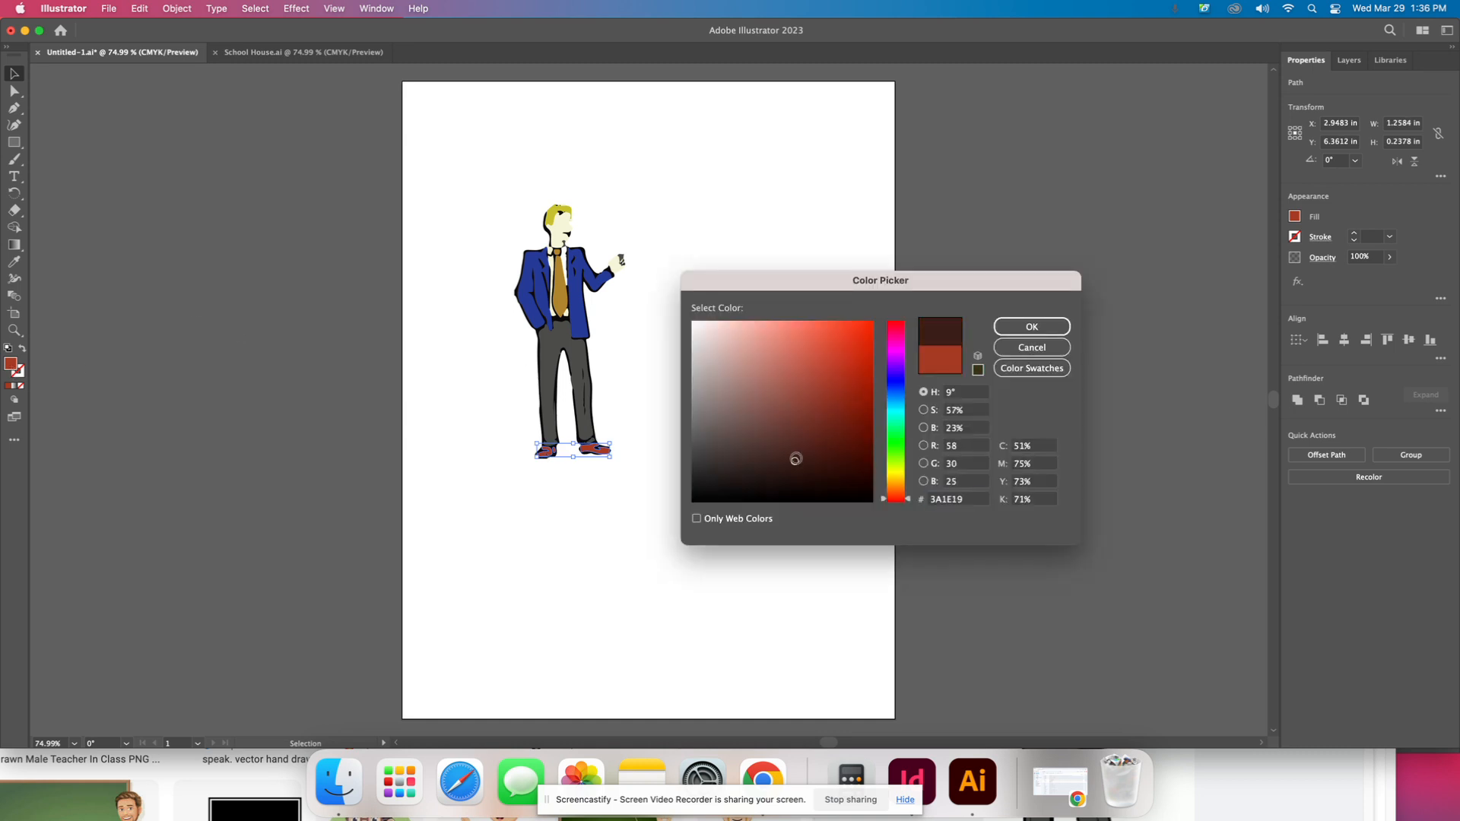
left_click(1032, 327)
left_click(722, 384)
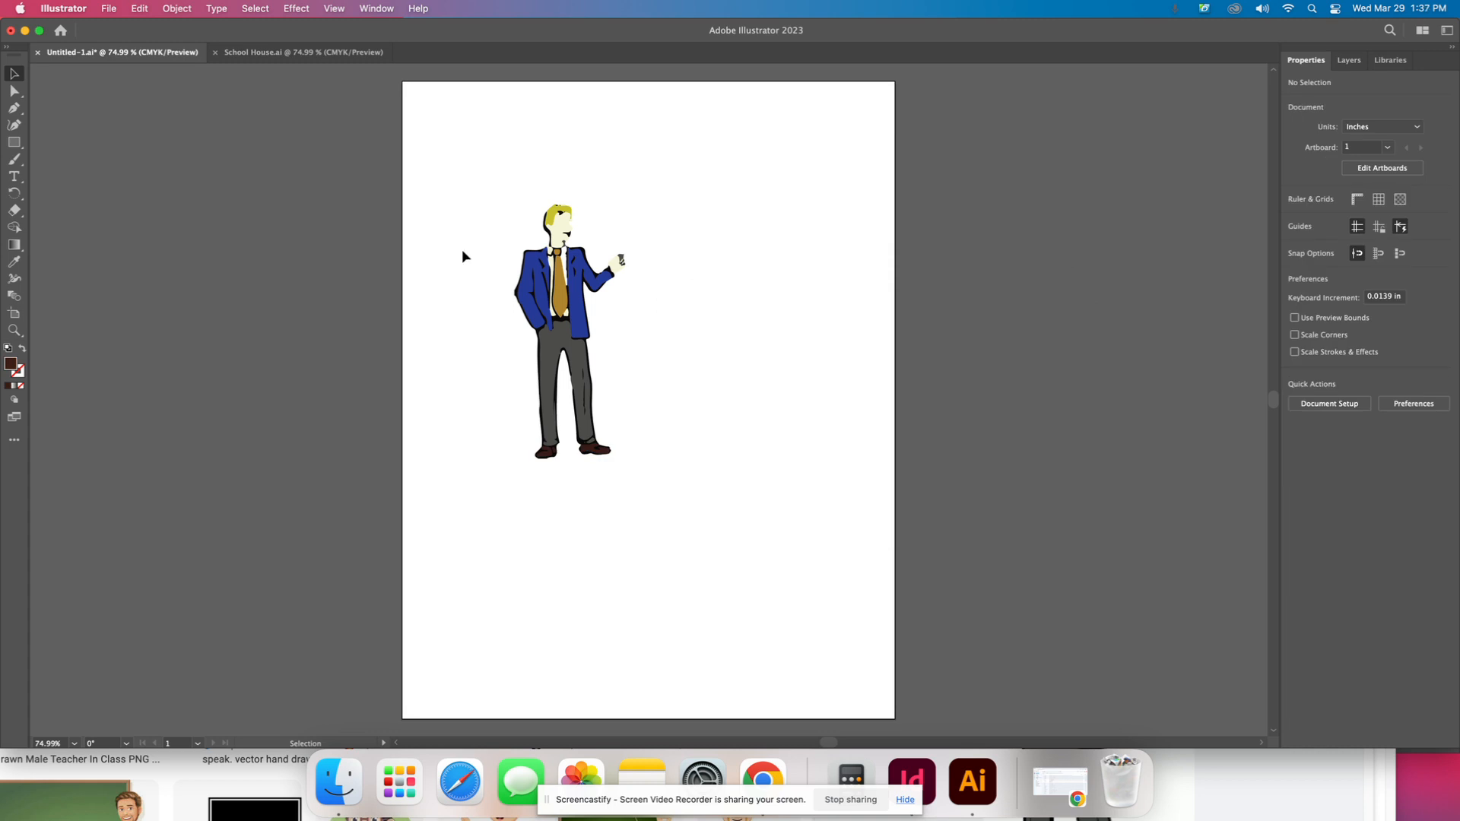
- Group all of the teacher's shapes and move the figure toward the page's left edge
left_click_drag(462, 249, 769, 573)
left_click(1346, 460)
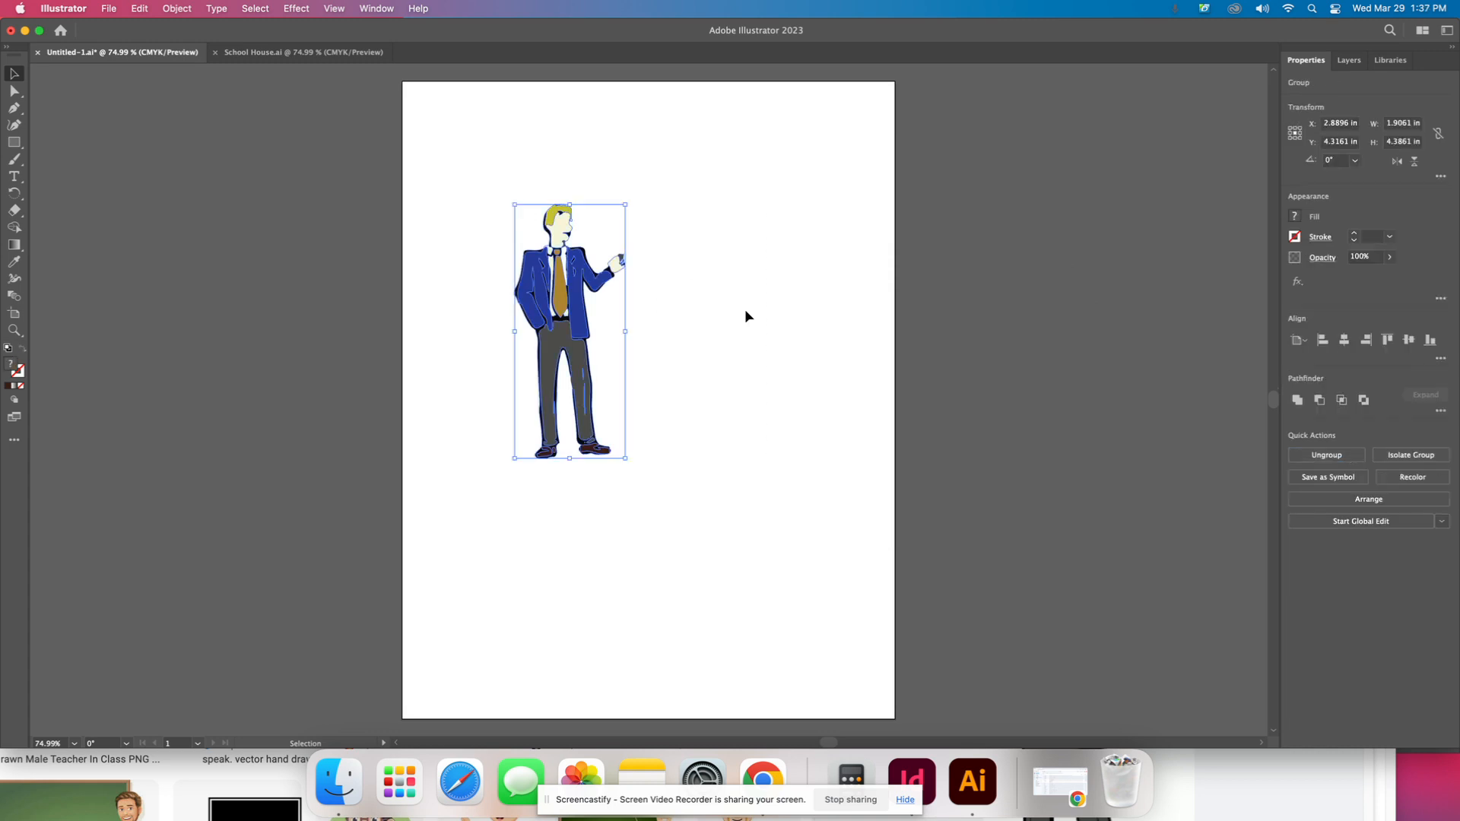
left_click_drag(550, 304, 503, 305)
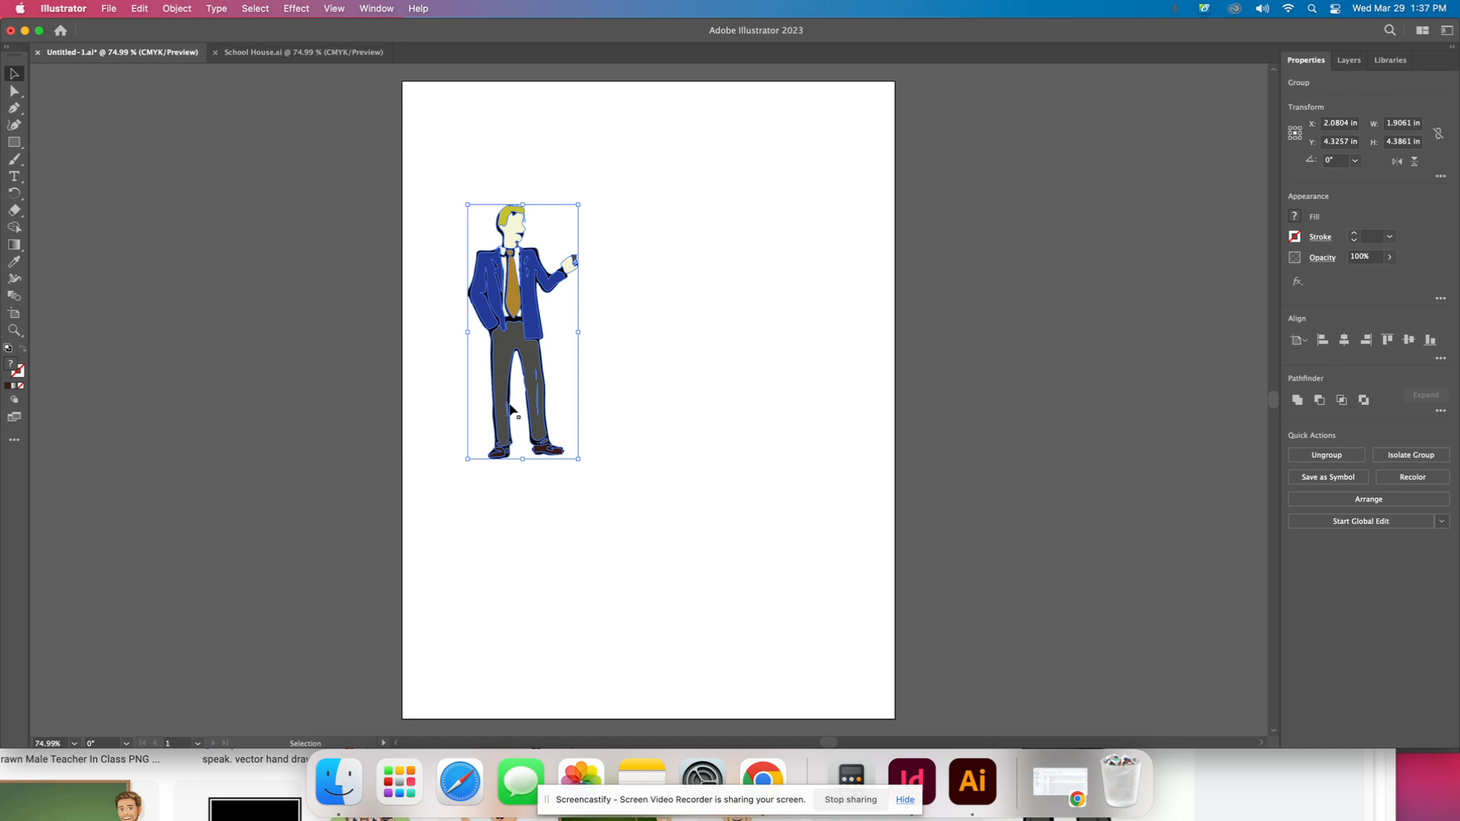
- Enlarge the teacher group to about one and a half times its size and reposition it on the left half of the page
left_click_drag(578, 461, 656, 590)
left_click(718, 530)
left_click_drag(583, 340, 543, 380)
left_click(679, 391)
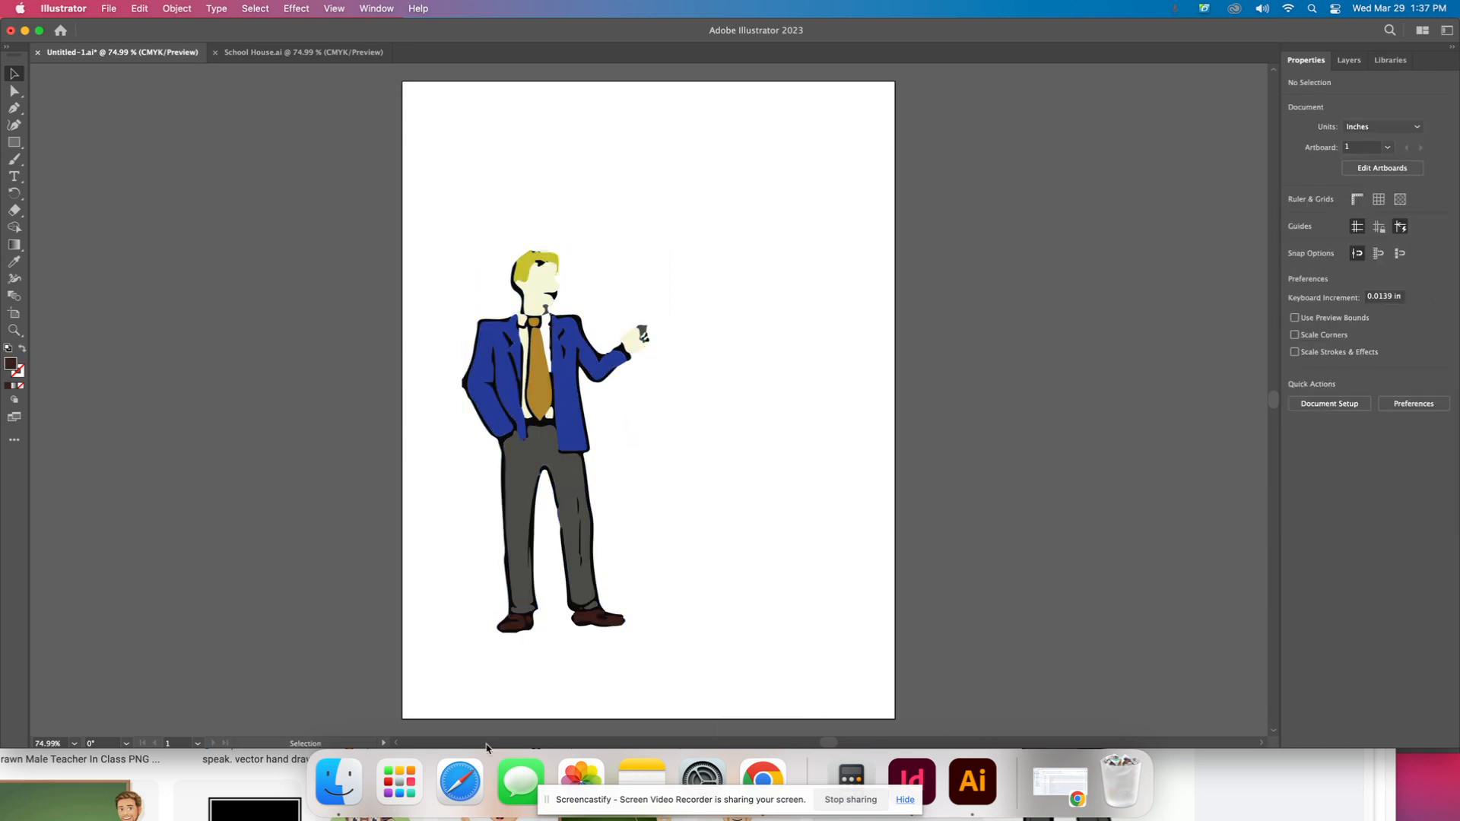
- Switch to Chrome and replace the image search with one for "presentation board clipart"
left_click(763, 777)
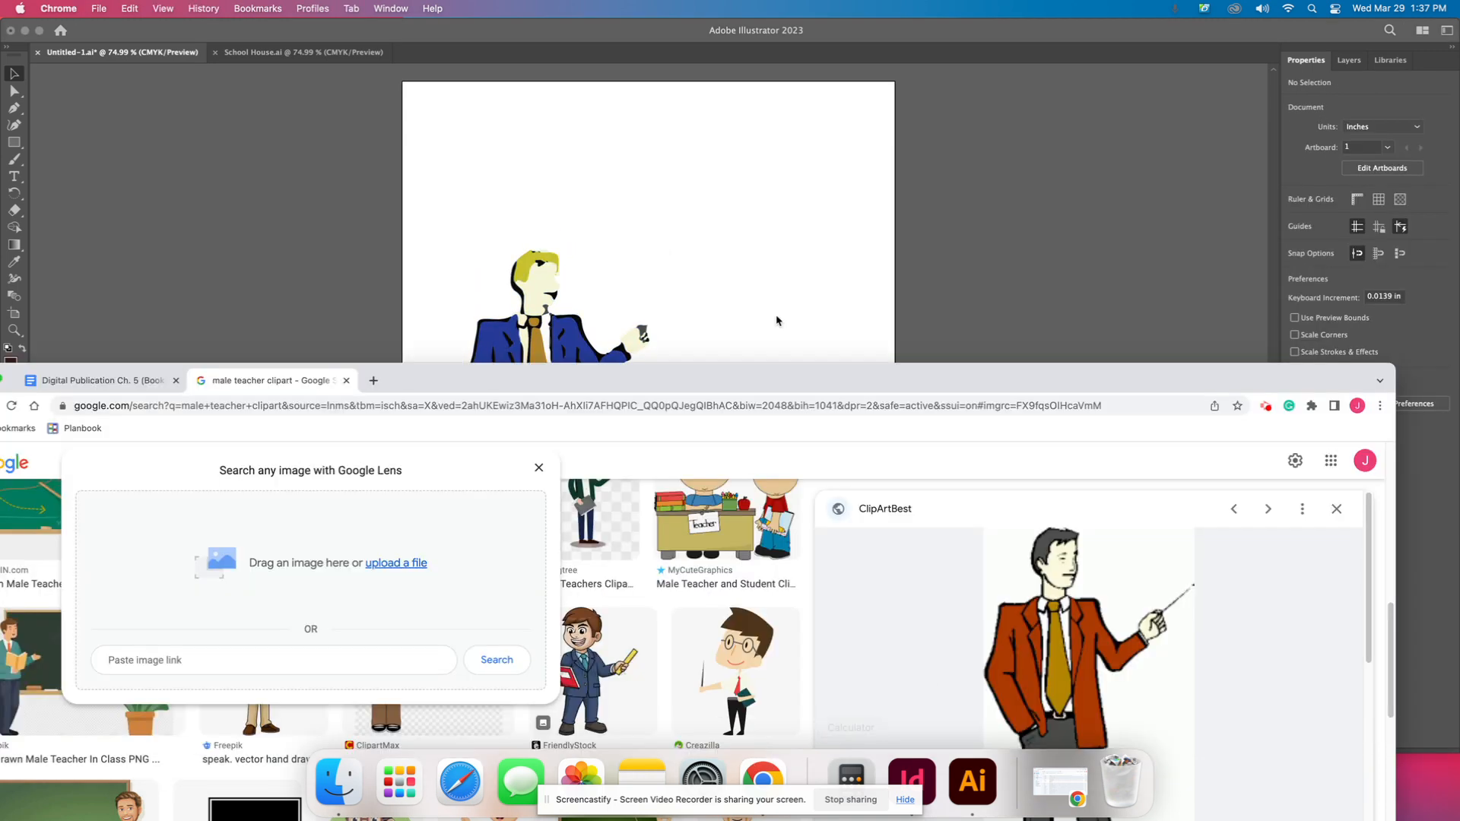
left_click(544, 470)
left_click(194, 459)
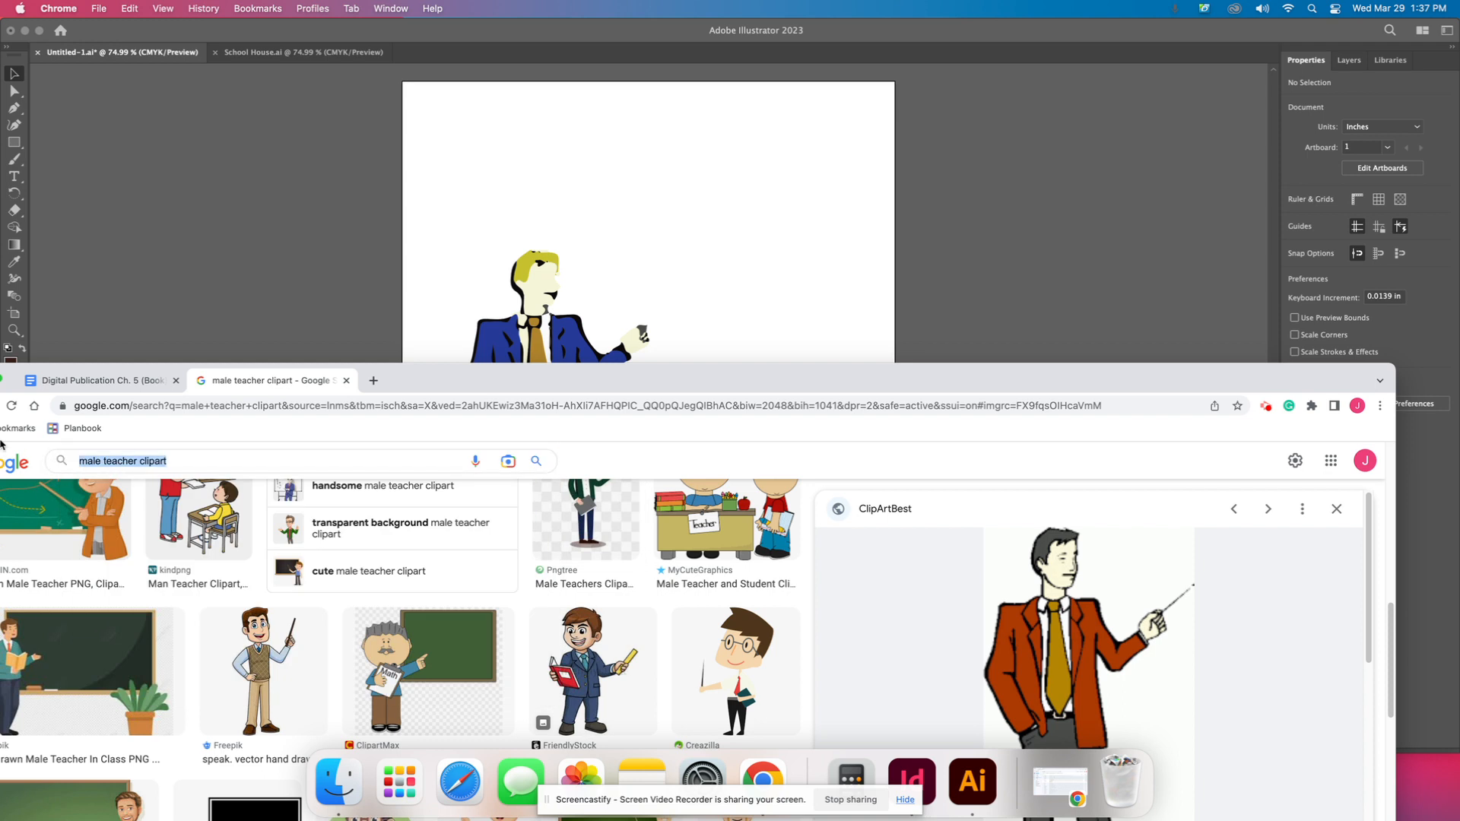
type("orese")
key("BackSpace")
key("BackSpace")
key("BackSpace")
key("BackSpace")
key("BackSpace")
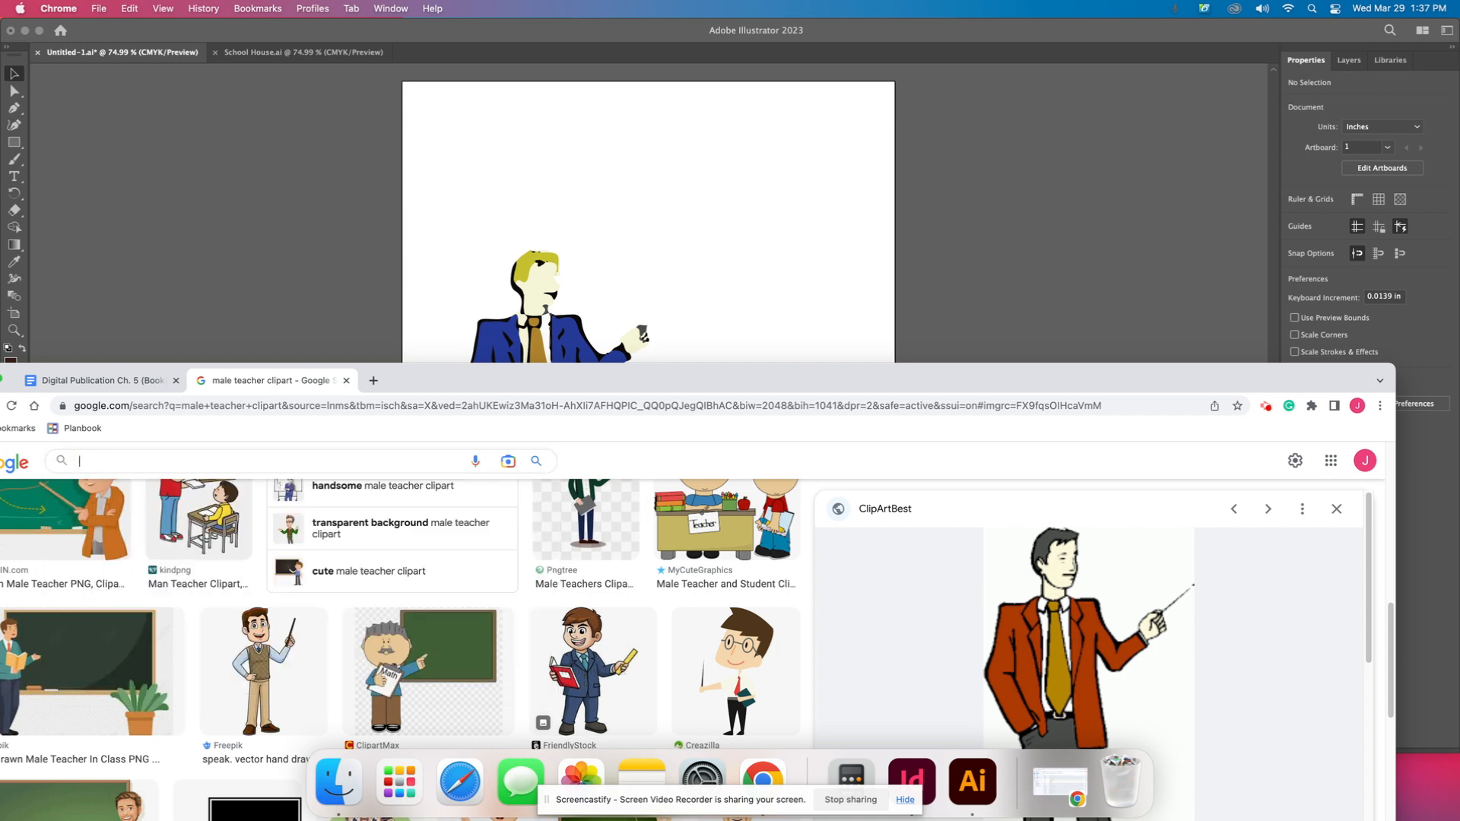
type("pewa")
key("BackSpace")
key("BackSpace")
key("BackSpace")
type("ew")
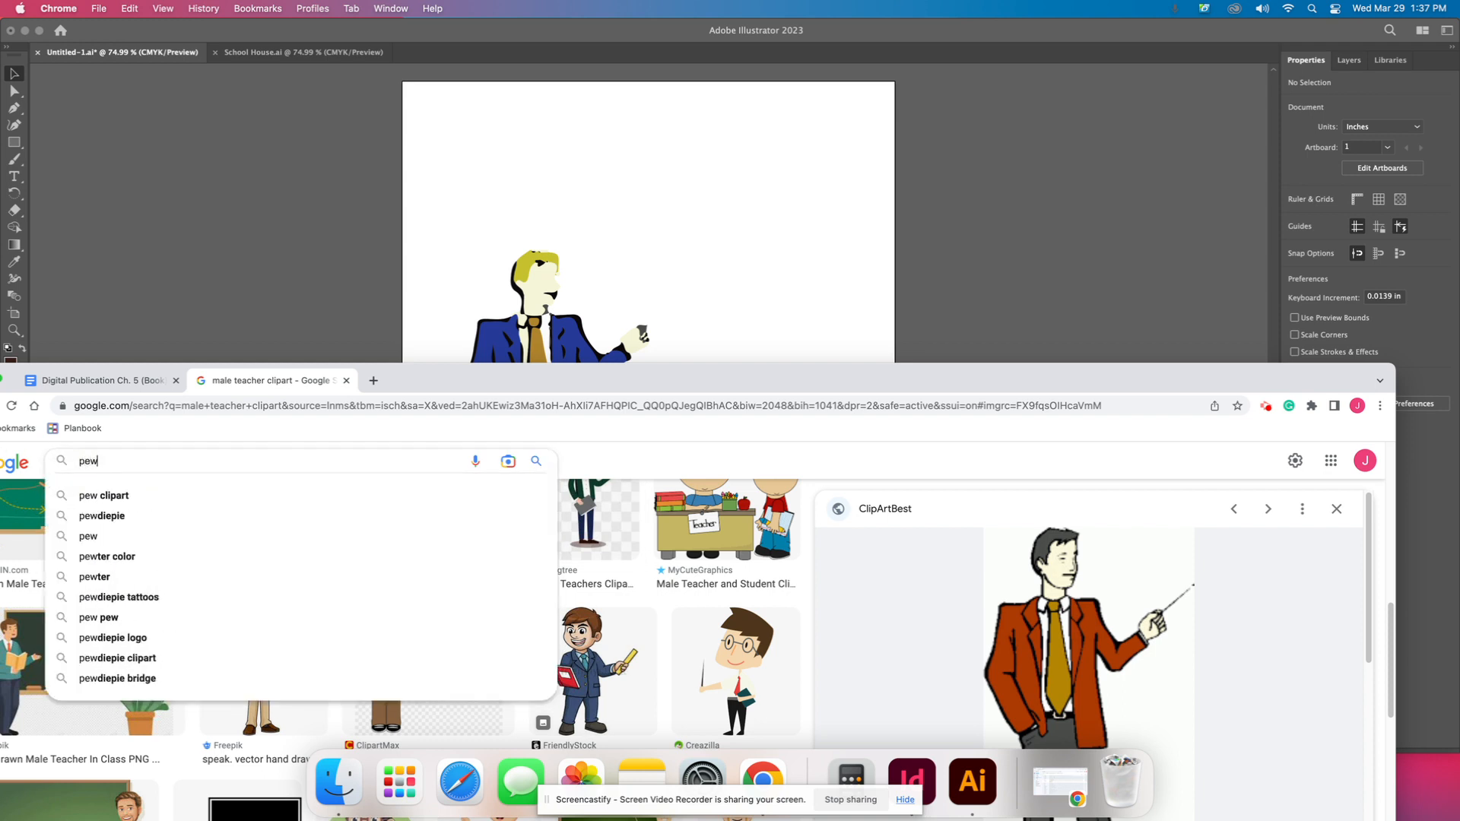
key("BackSpace")
key("BackSpace")
type("resentation")
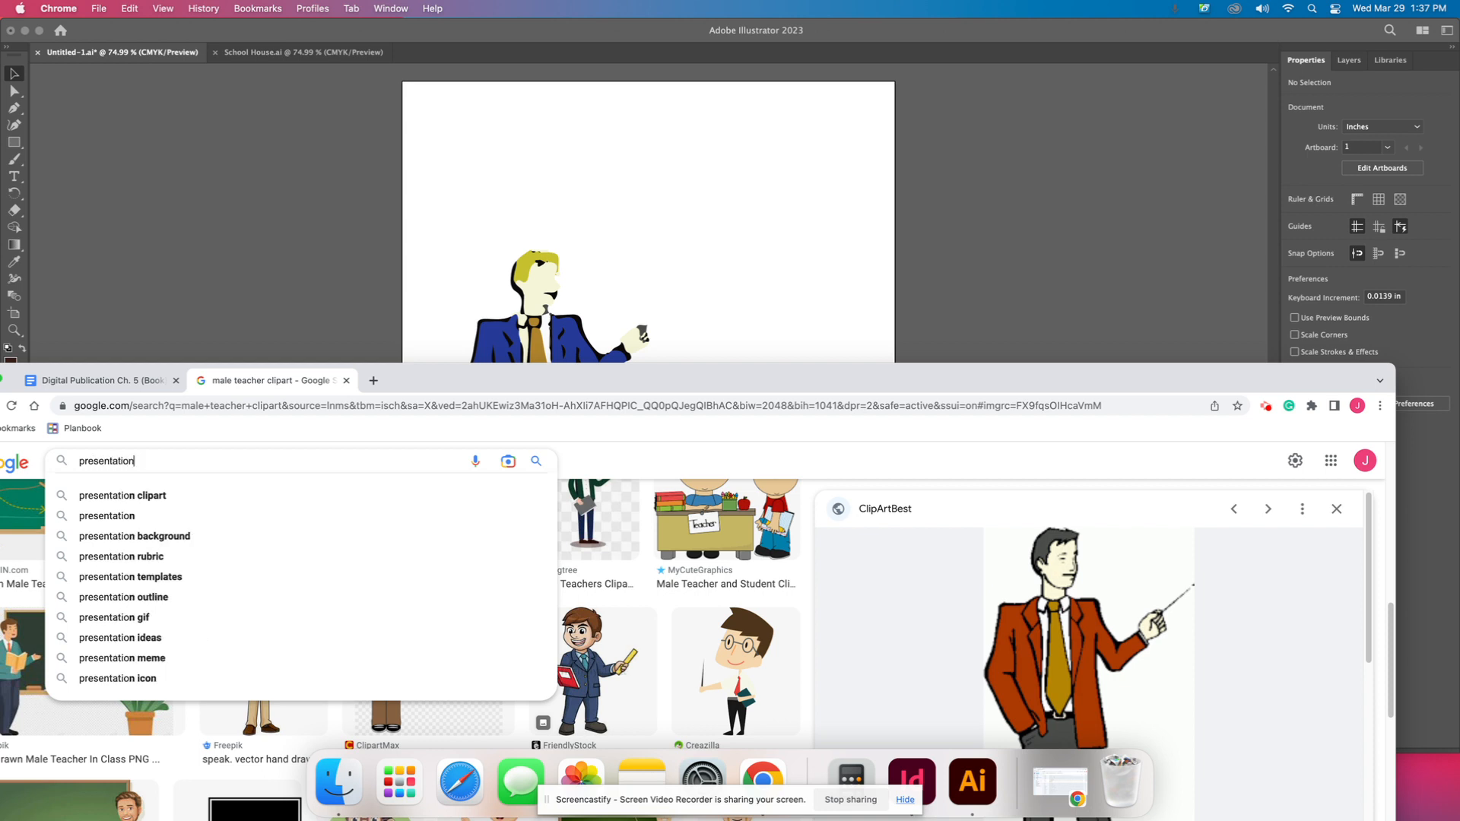
type(" board")
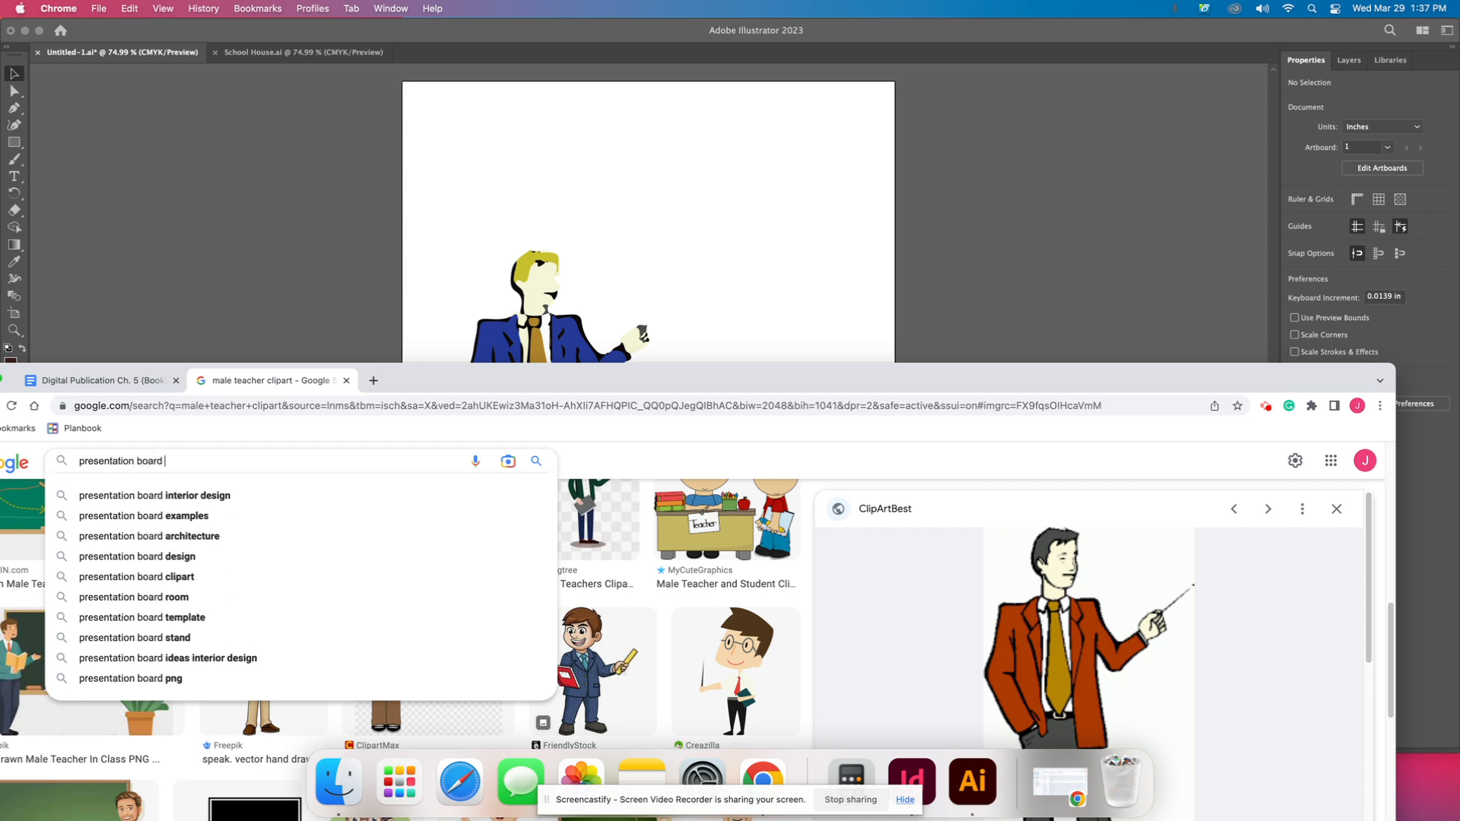
type(" cliart")
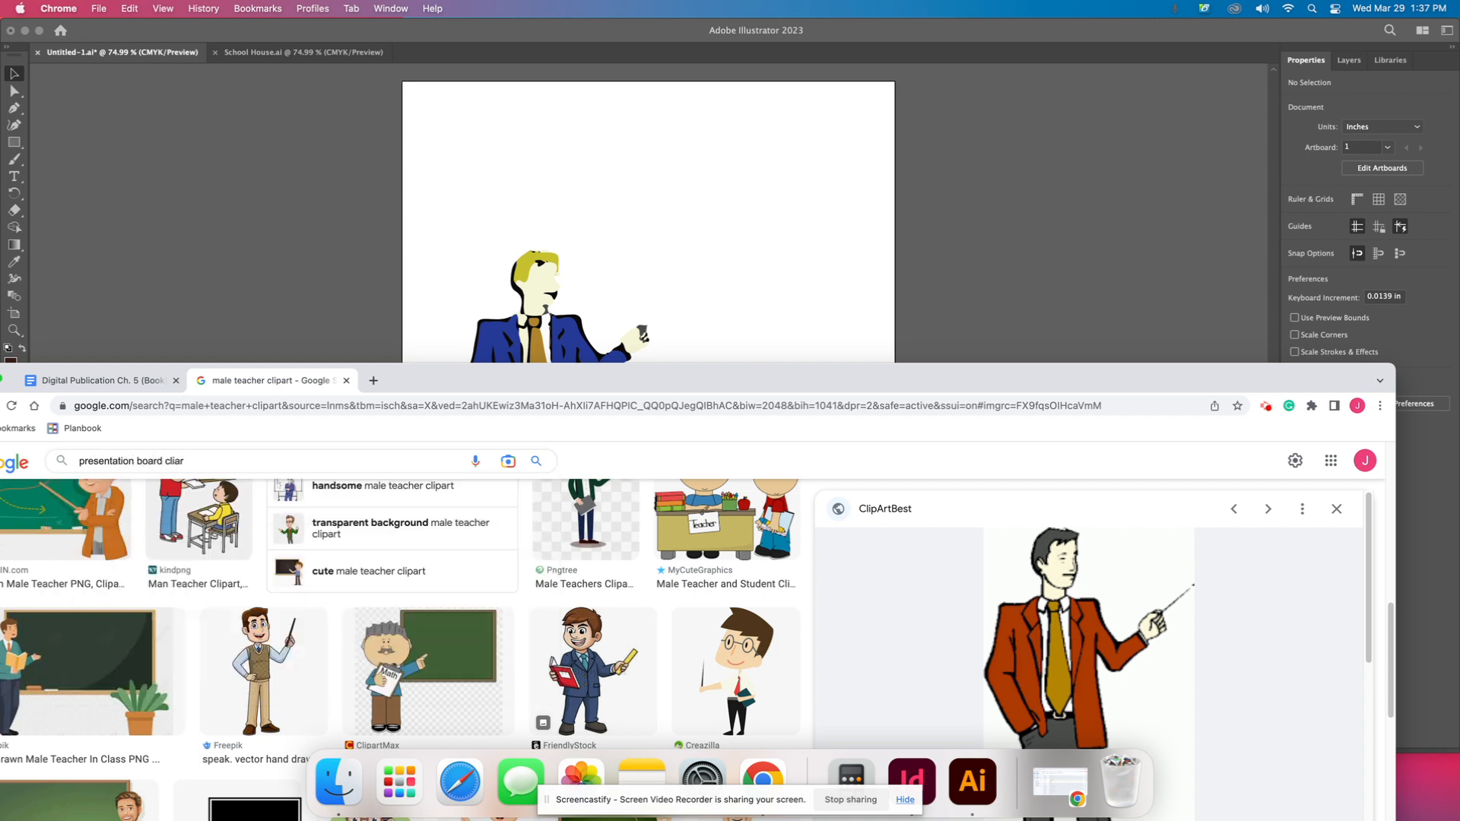
key("BackSpace")
key("BackSpace")
type("part")
key("Return")
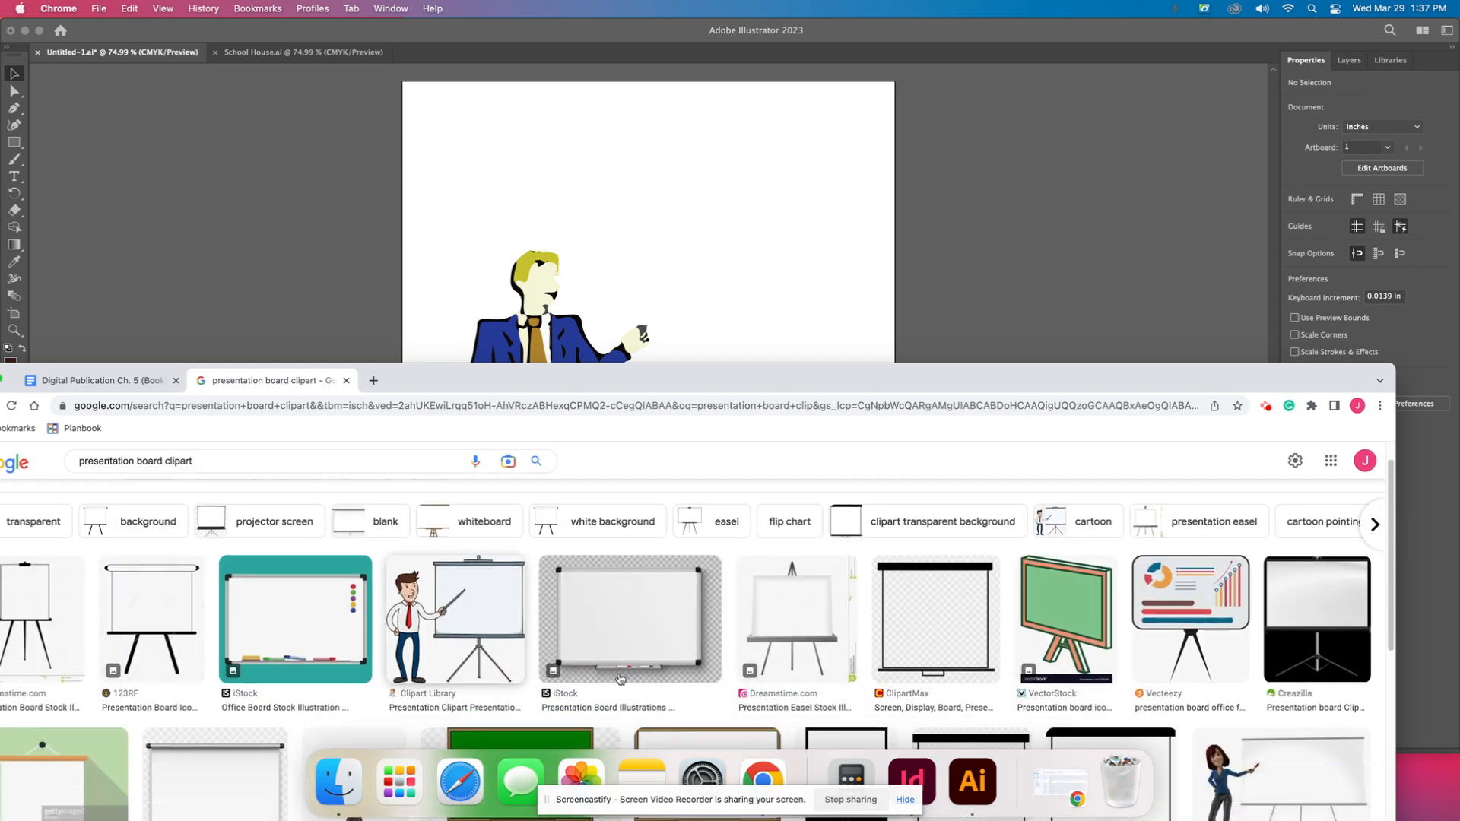
- Bring a blank tripod projection screen picture from the image results into the Illustrator page, placing it to the right of the teacher
scroll(598, 659, "down", 3)
scroll(598, 659, "down", 3)
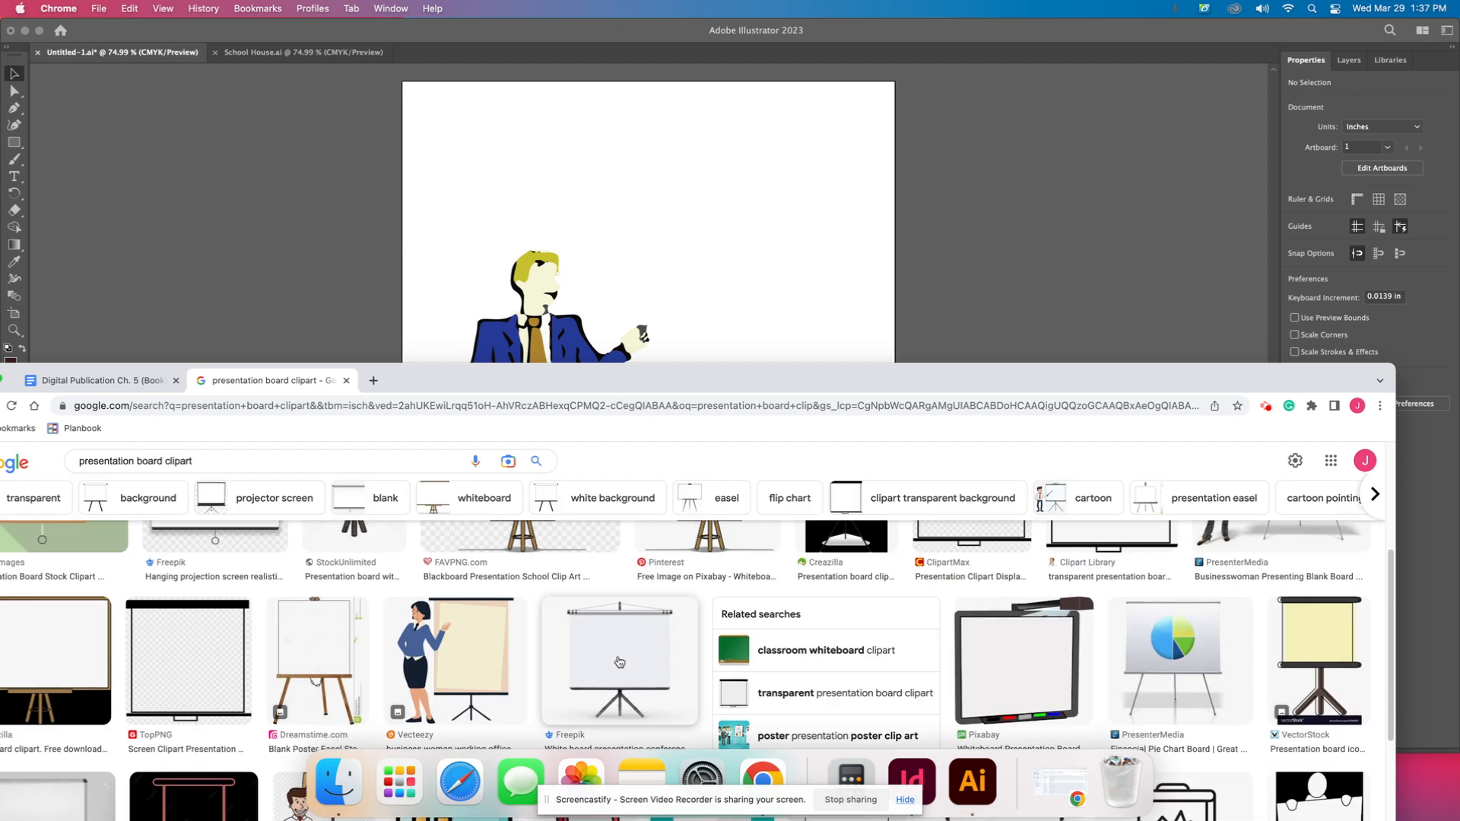
scroll(618, 662, "up", 2)
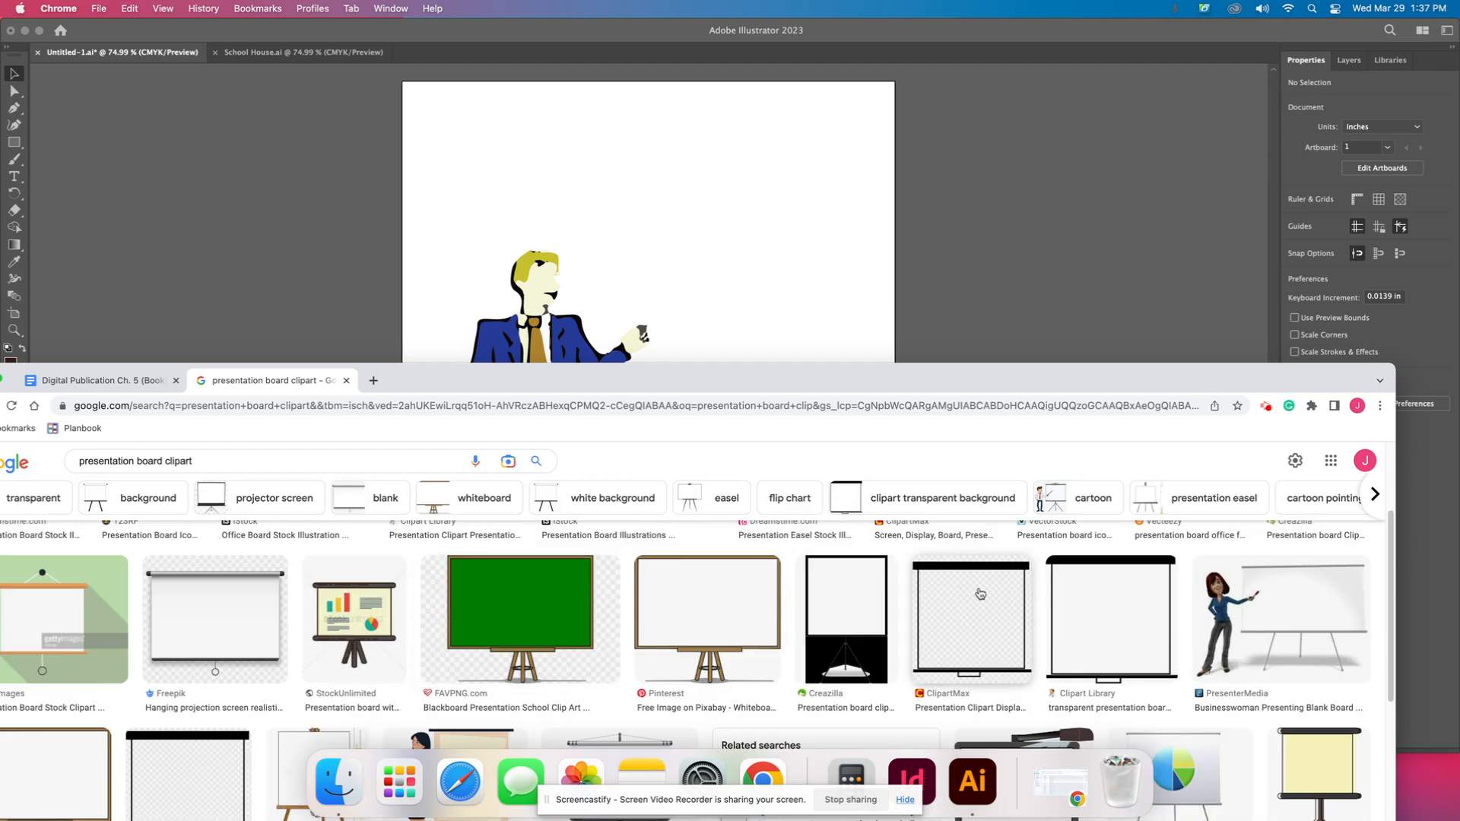
scroll(563, 654, "down", 1)
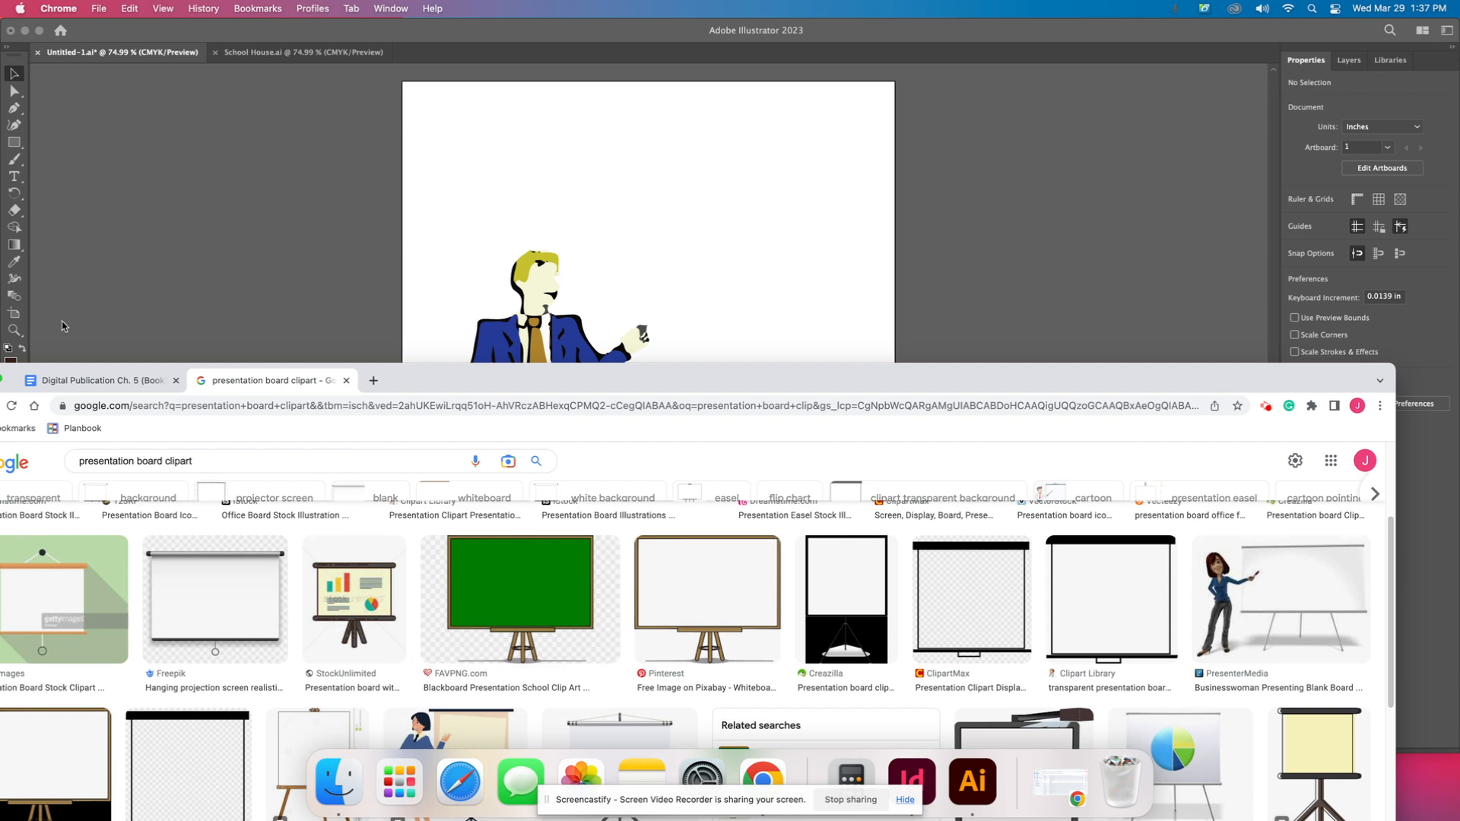
left_click_drag(238, 382, 214, 88)
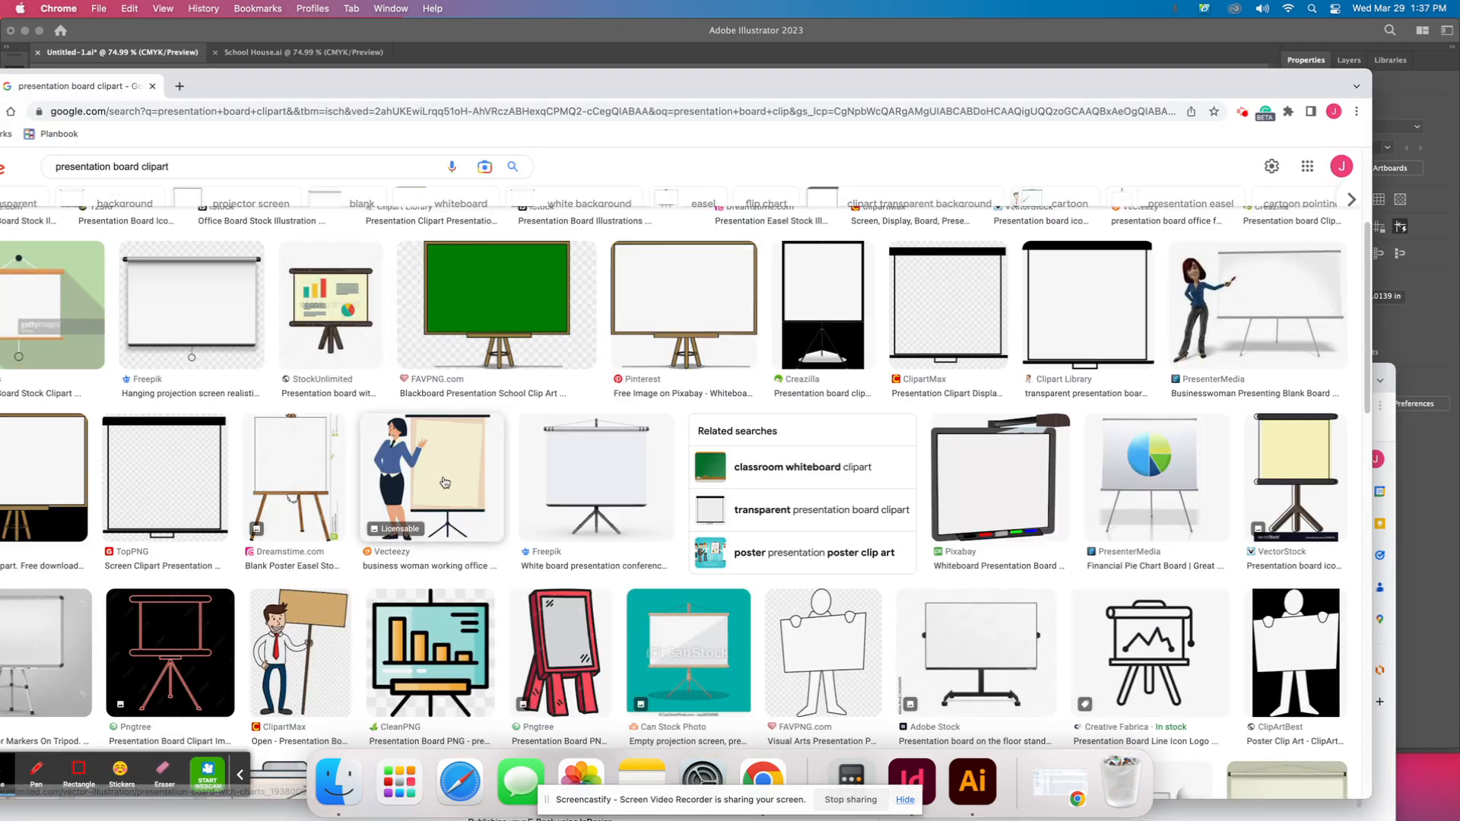
scroll(742, 468, "down", 3)
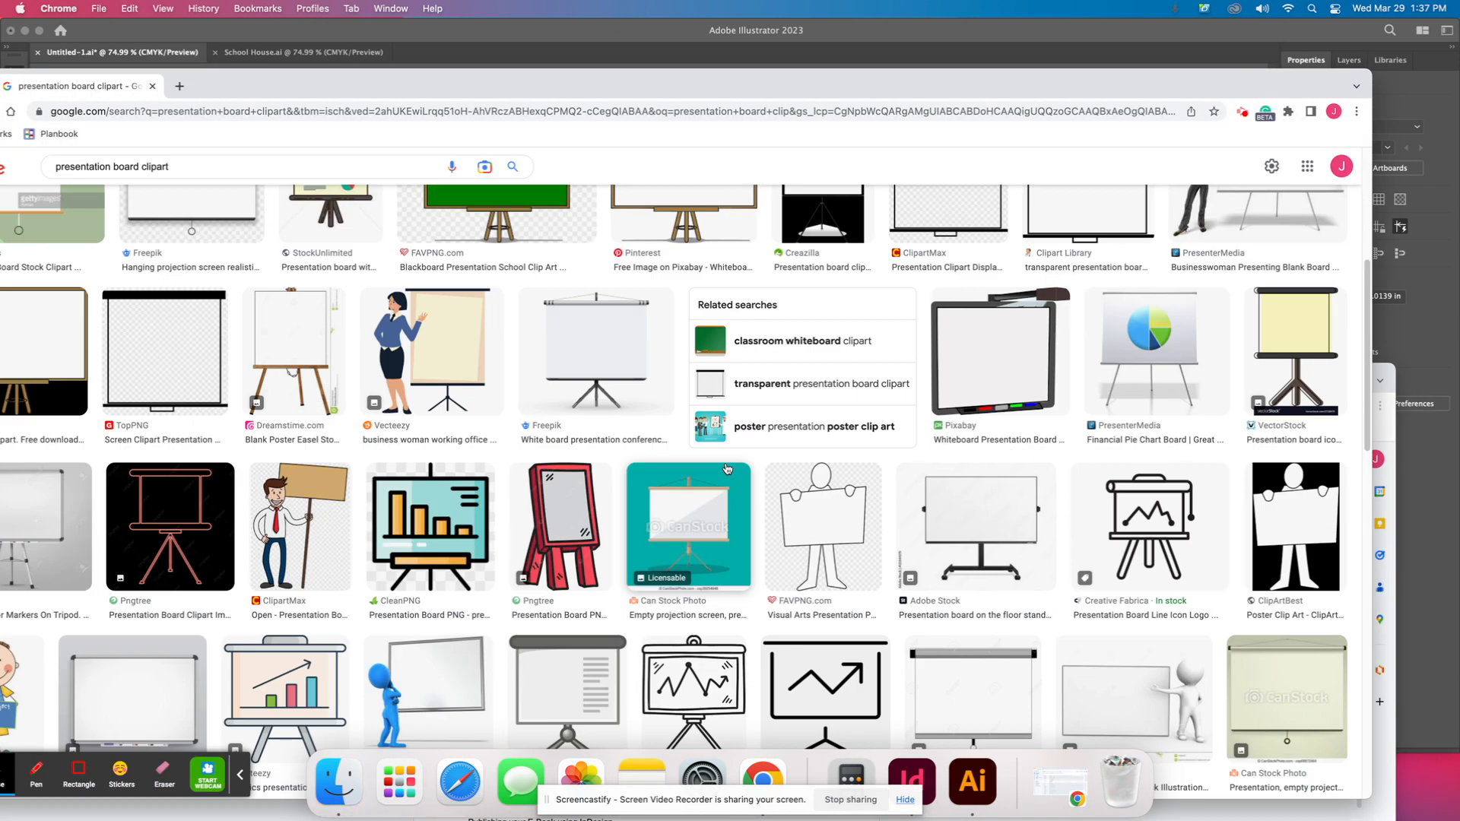
scroll(728, 469, "down", 4)
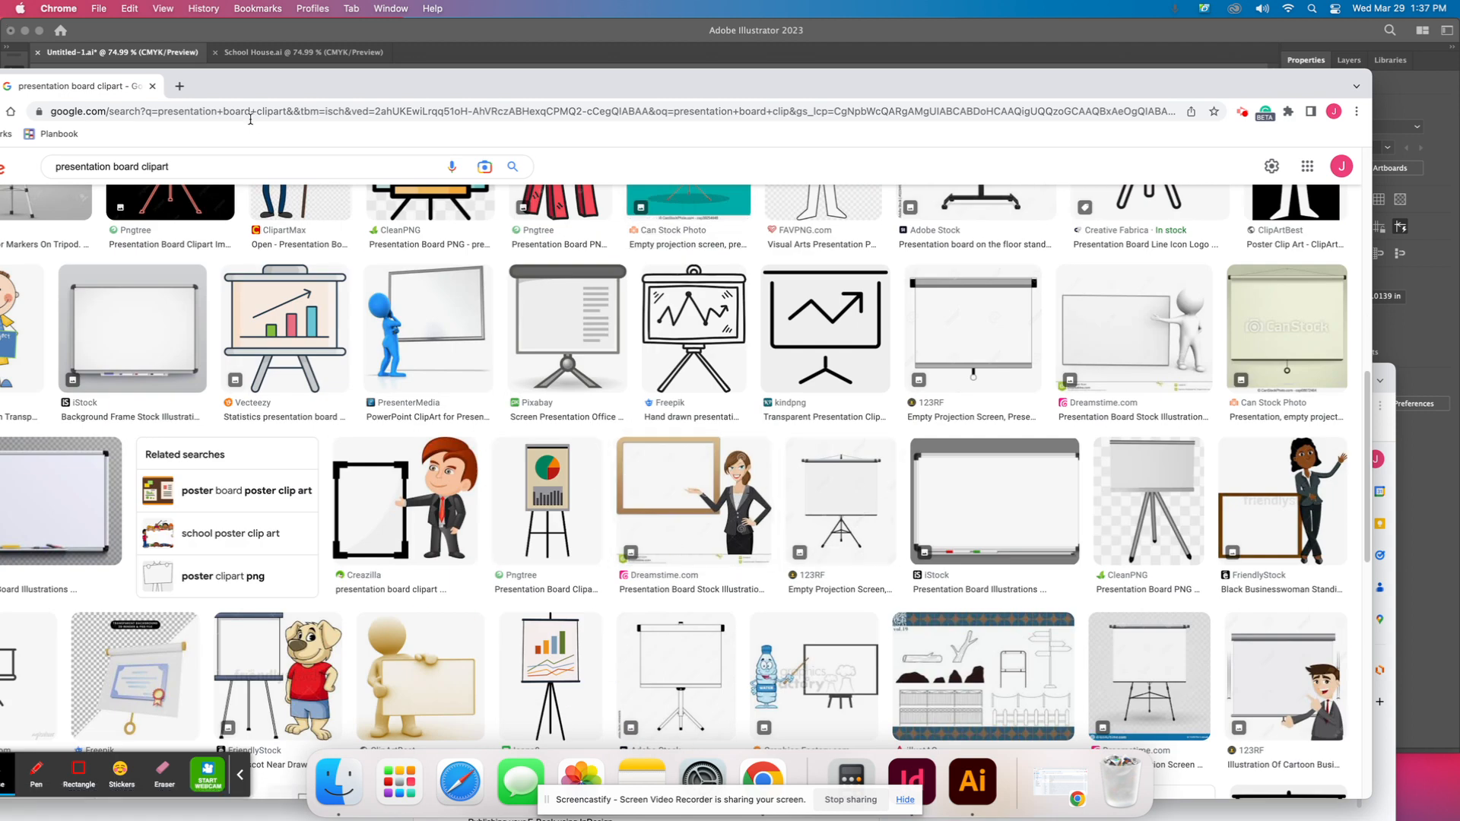
left_click_drag(250, 86, 162, 325)
left_click_drag(756, 717, 780, 205)
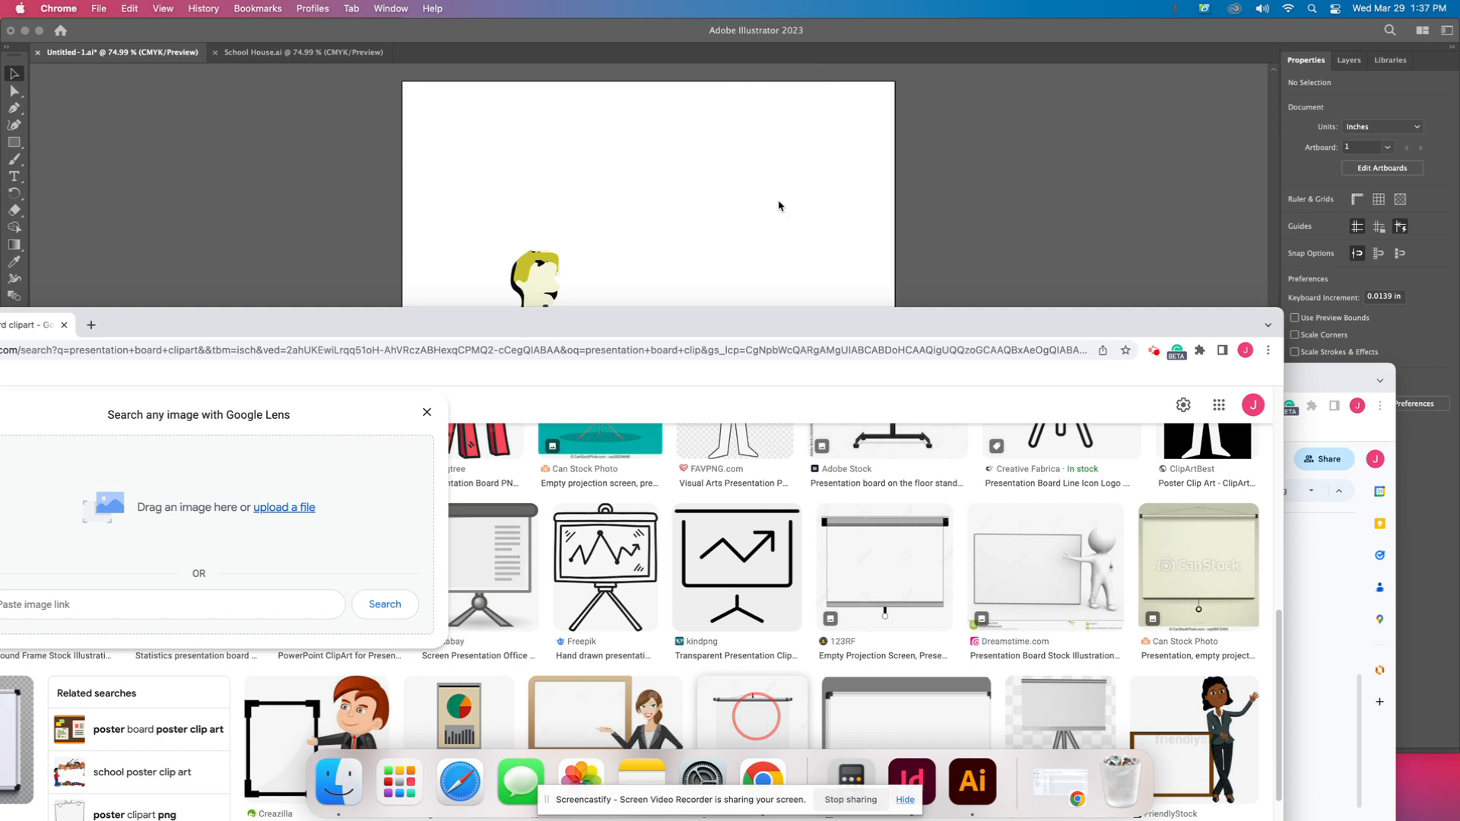
left_click(970, 210)
left_click_drag(873, 289, 768, 326)
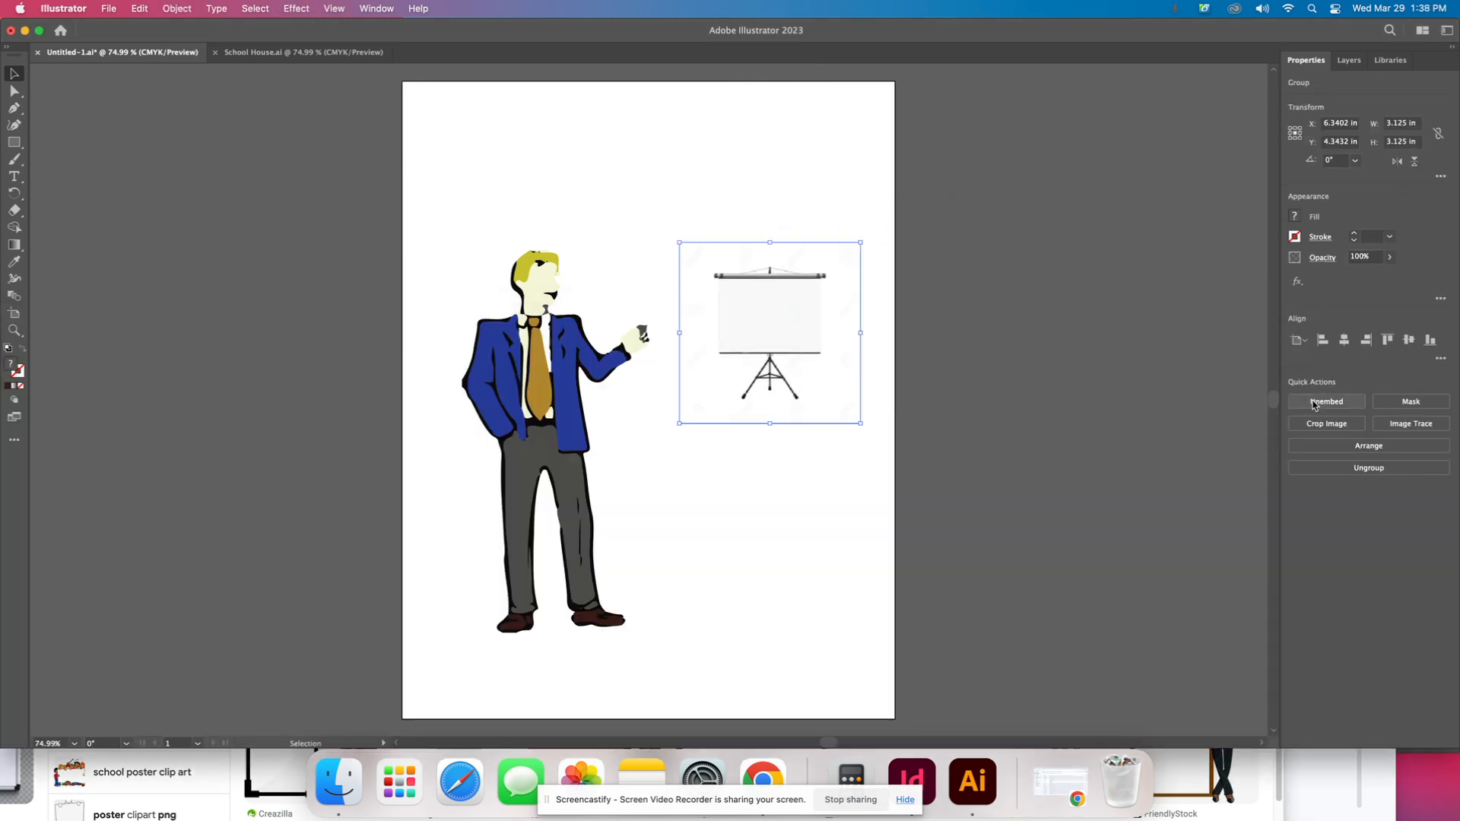
- Apply Image Trace to the presentation board picture using the 3 Colors preset
left_click(1313, 406)
left_click(1416, 424)
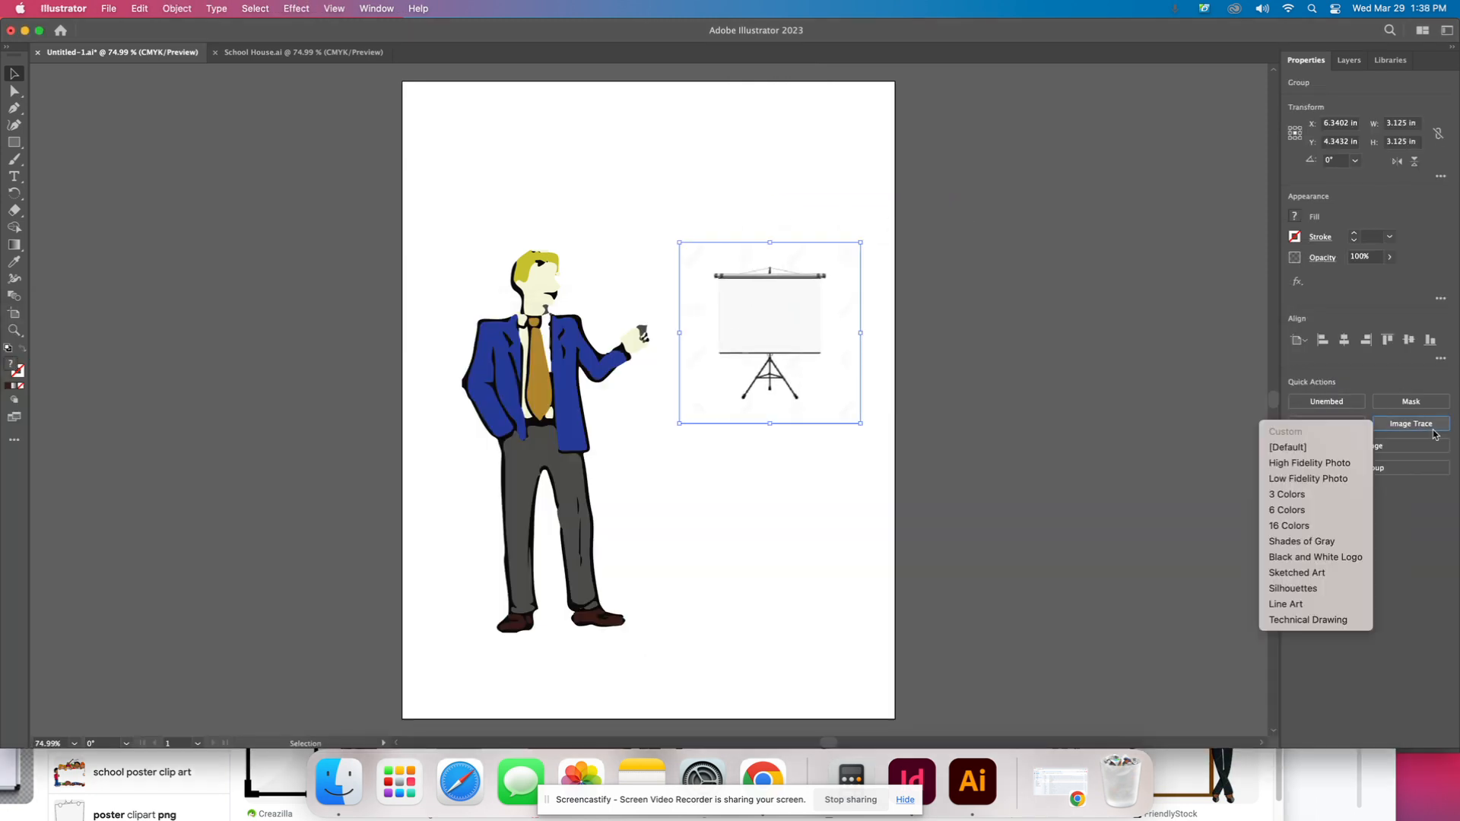
left_click(1315, 495)
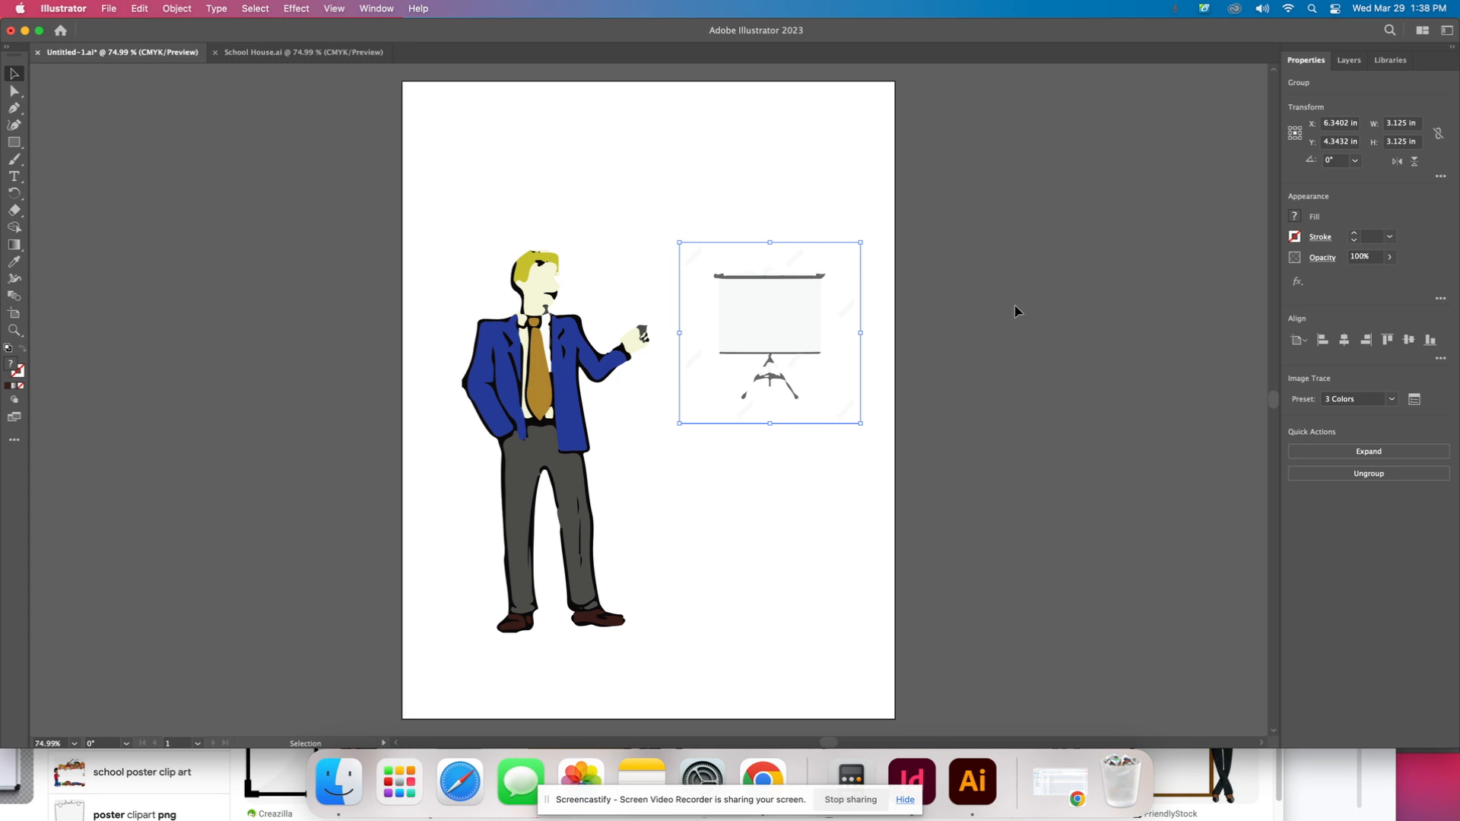
- Expand the traced presentation board and ungroup it into separate shapes
left_click(1346, 455)
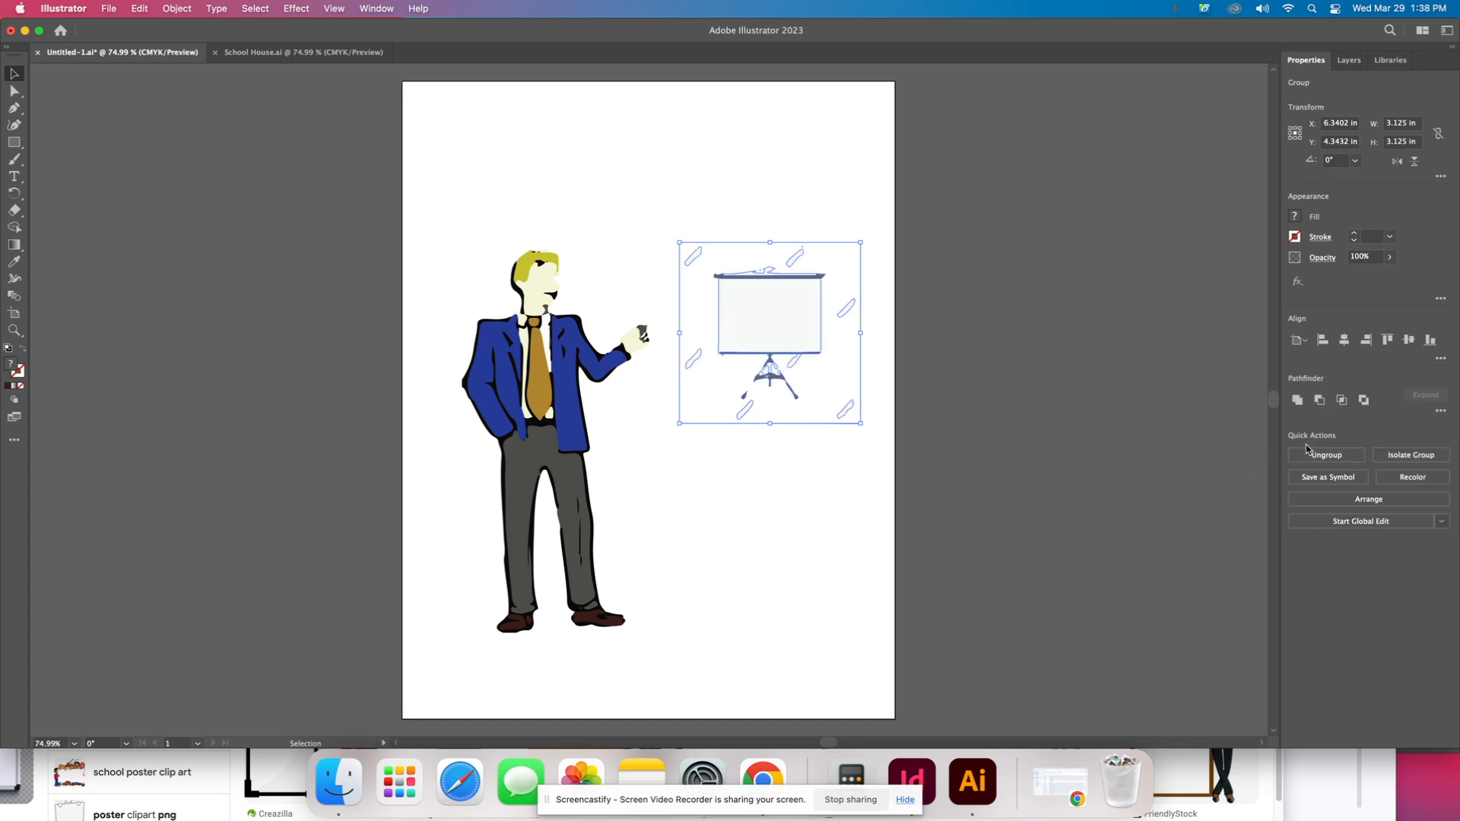
left_click(1317, 454)
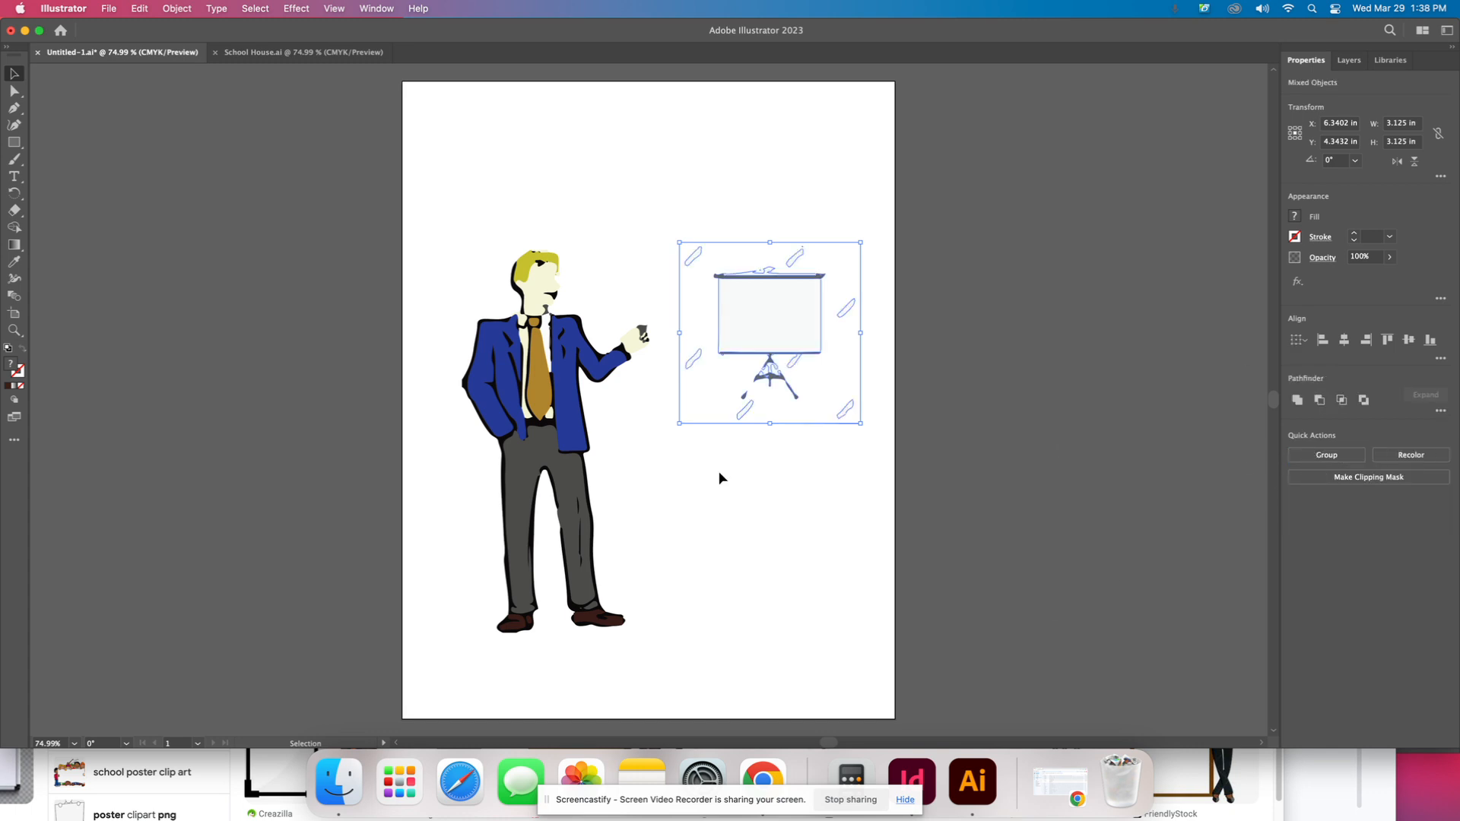
left_click(771, 432)
- Delete the faint watermark fragments scattered around the presentation board, keeping the screen panel in its original place
left_click_drag(758, 279, 758, 278)
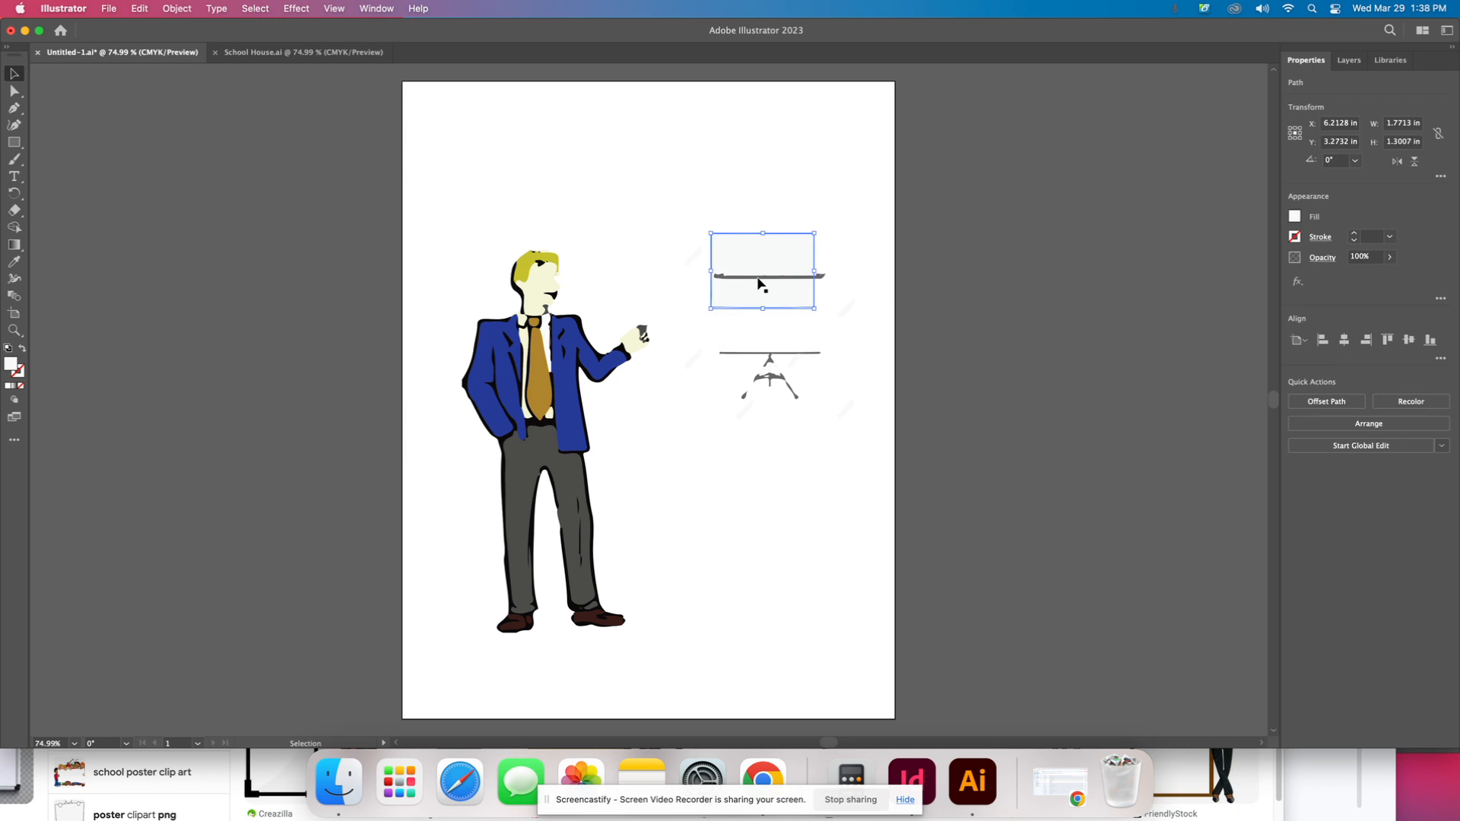
key("super+z")
left_click(844, 411)
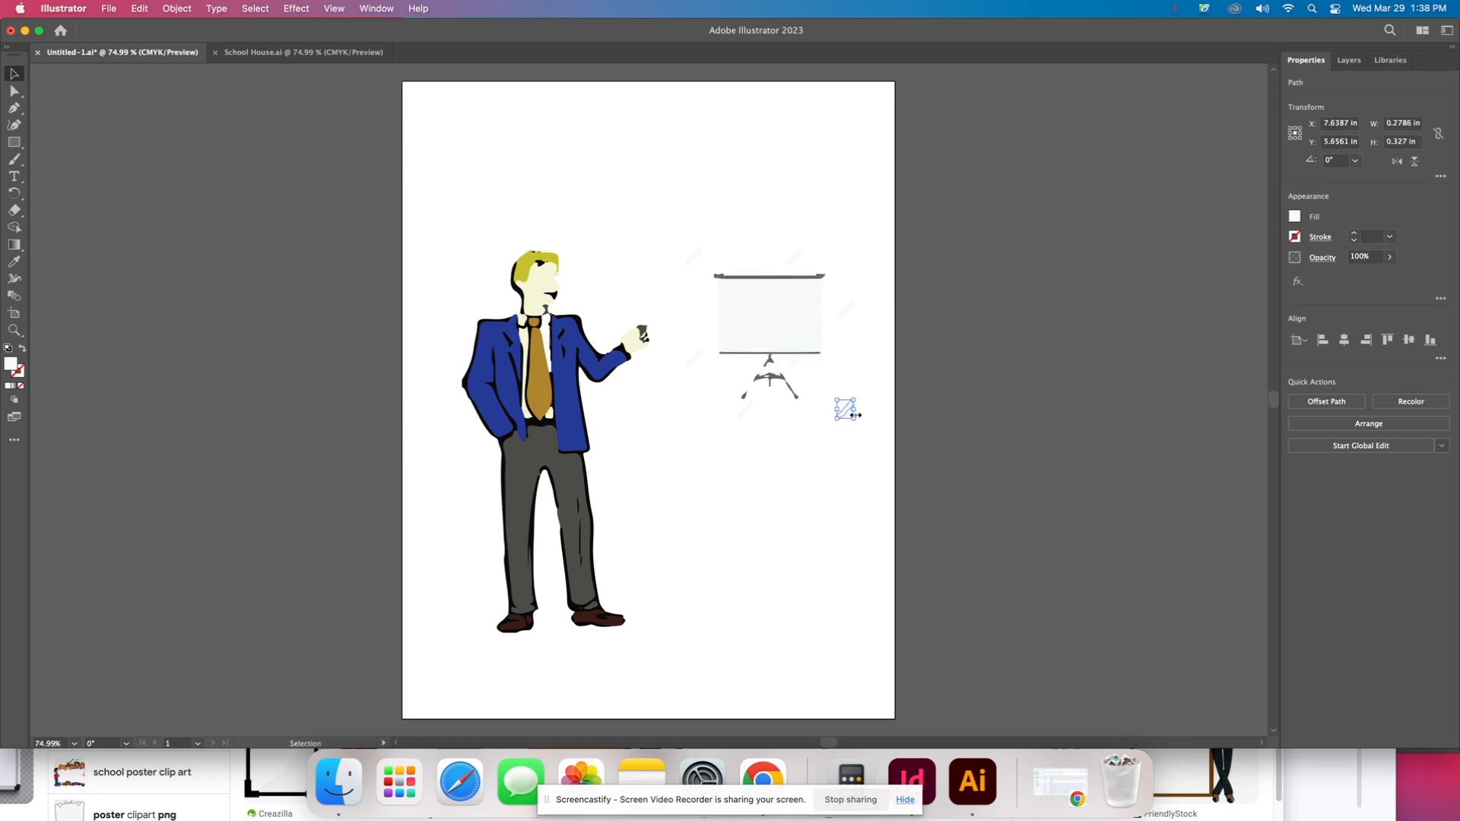
key("Delete")
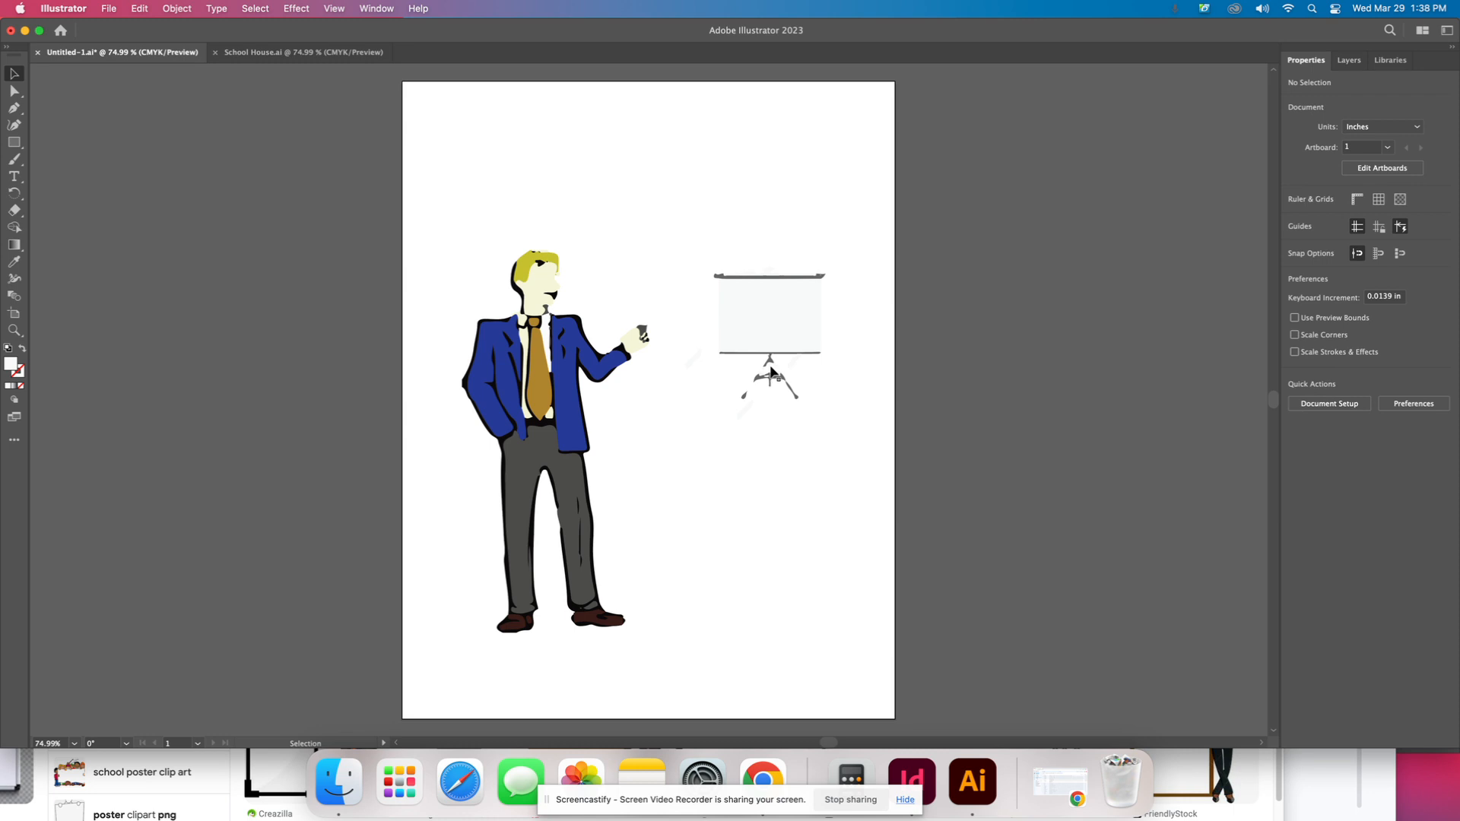
left_click(695, 360)
key("Delete")
- Select and remove the white background compound path surrounding the presentation board
left_click_drag(675, 235, 848, 473)
left_click(712, 371)
left_click_drag(670, 235, 710, 425)
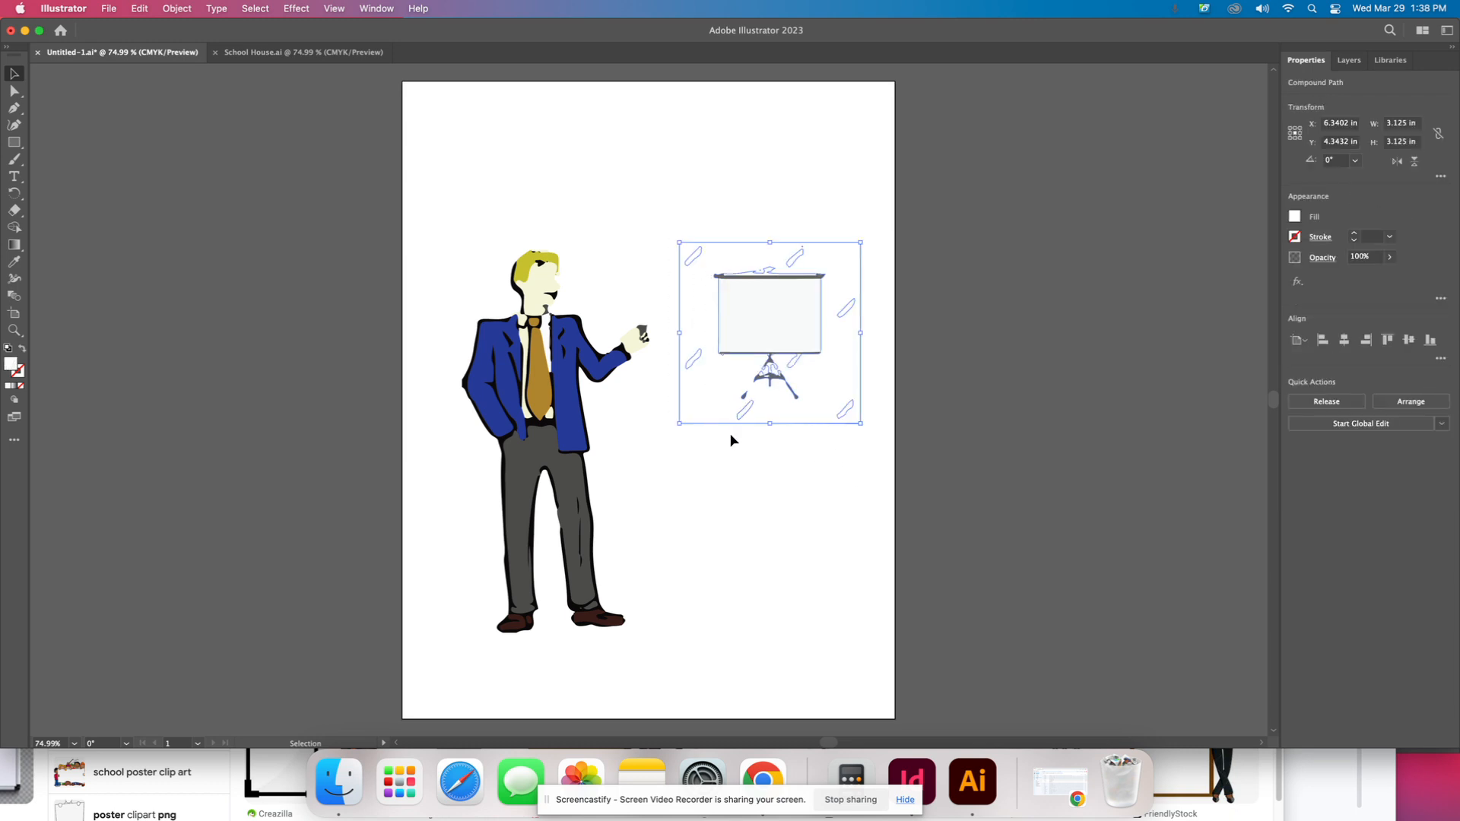
left_click(825, 455)
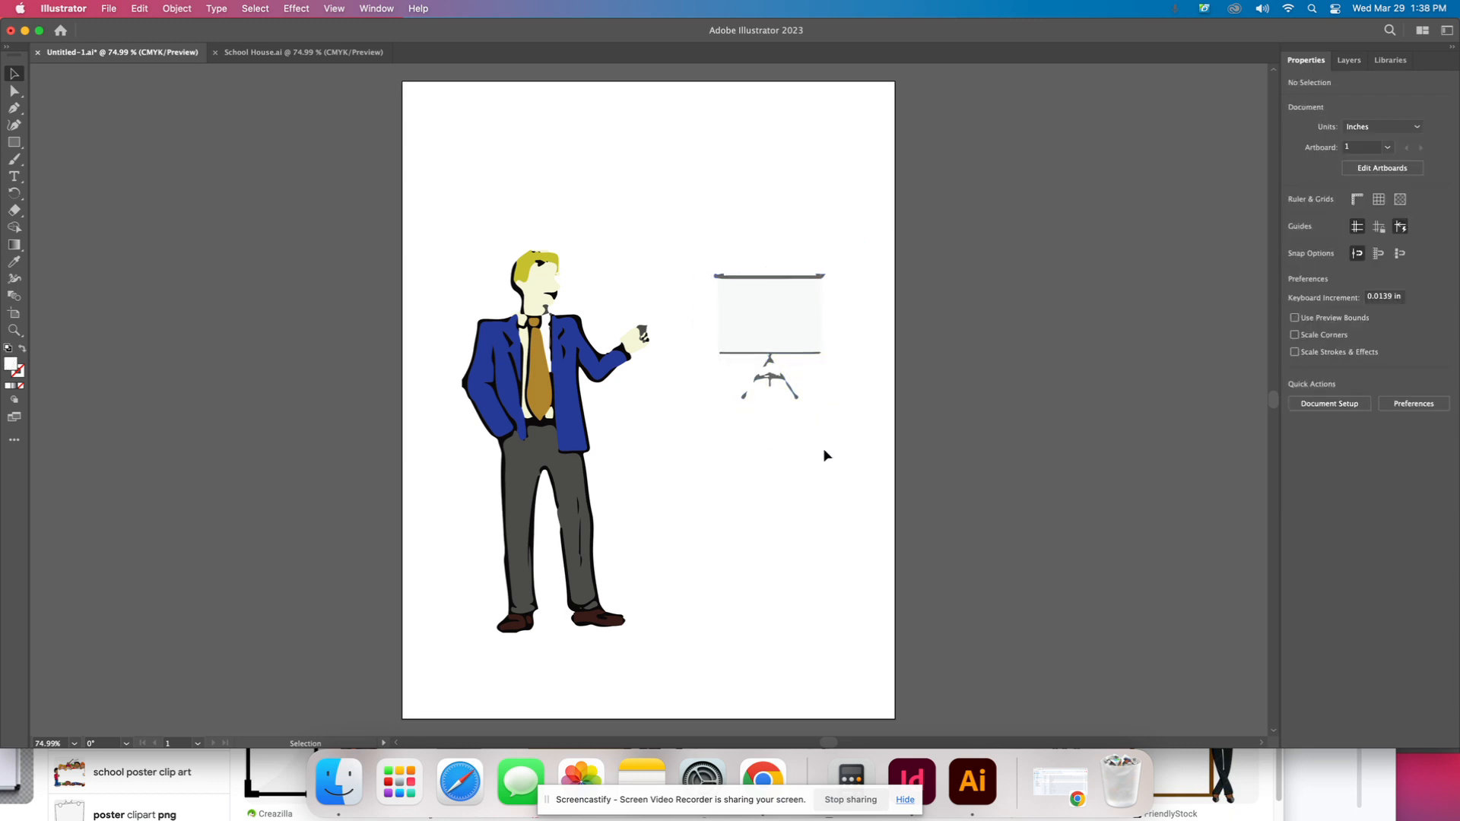
- Group the remaining presentation board pieces and enlarge the group until it reaches the page's right edge
left_click_drag(698, 219, 867, 460)
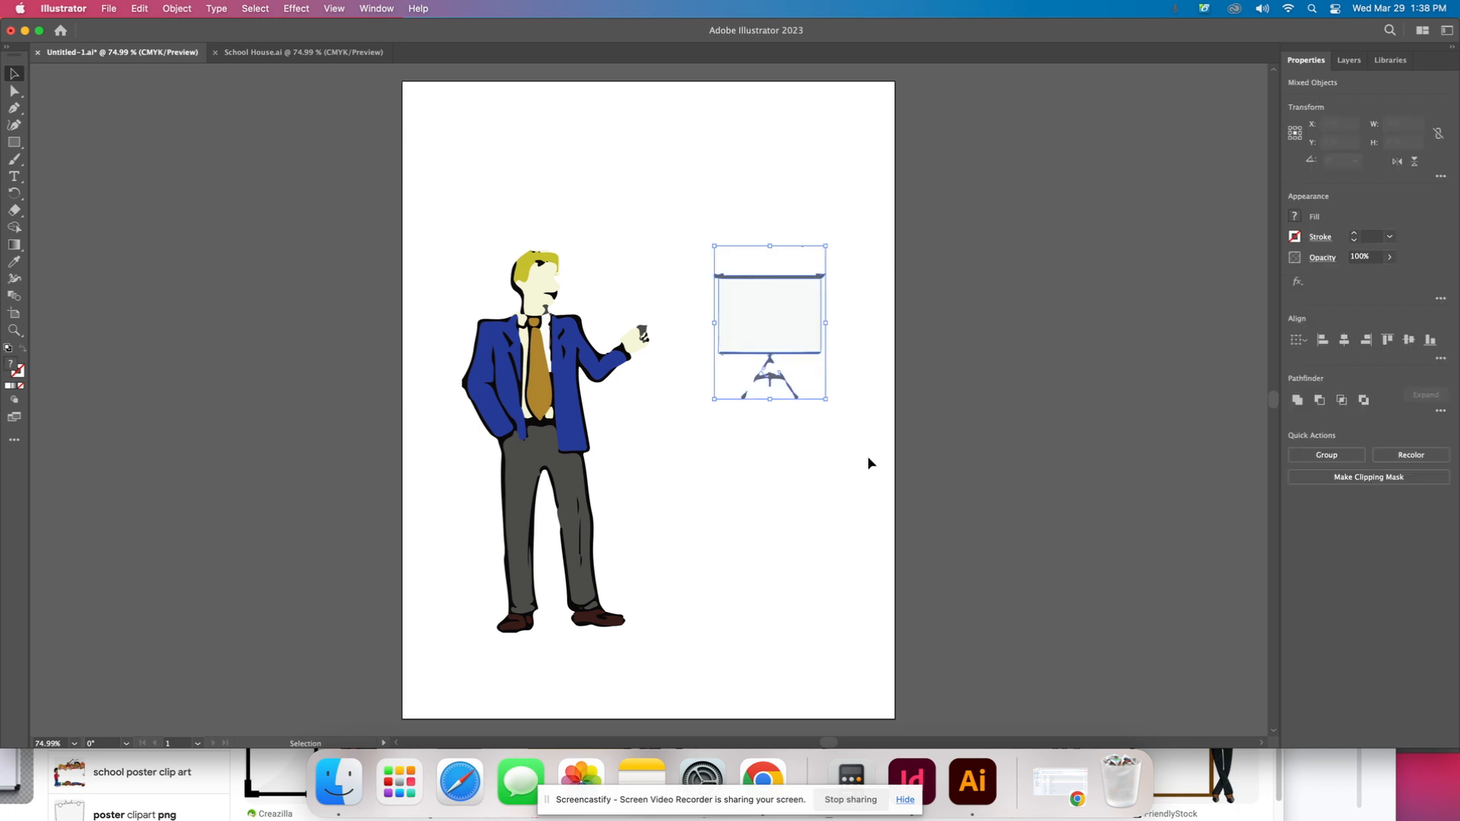
left_click(1310, 457)
left_click_drag(828, 402, 898, 467)
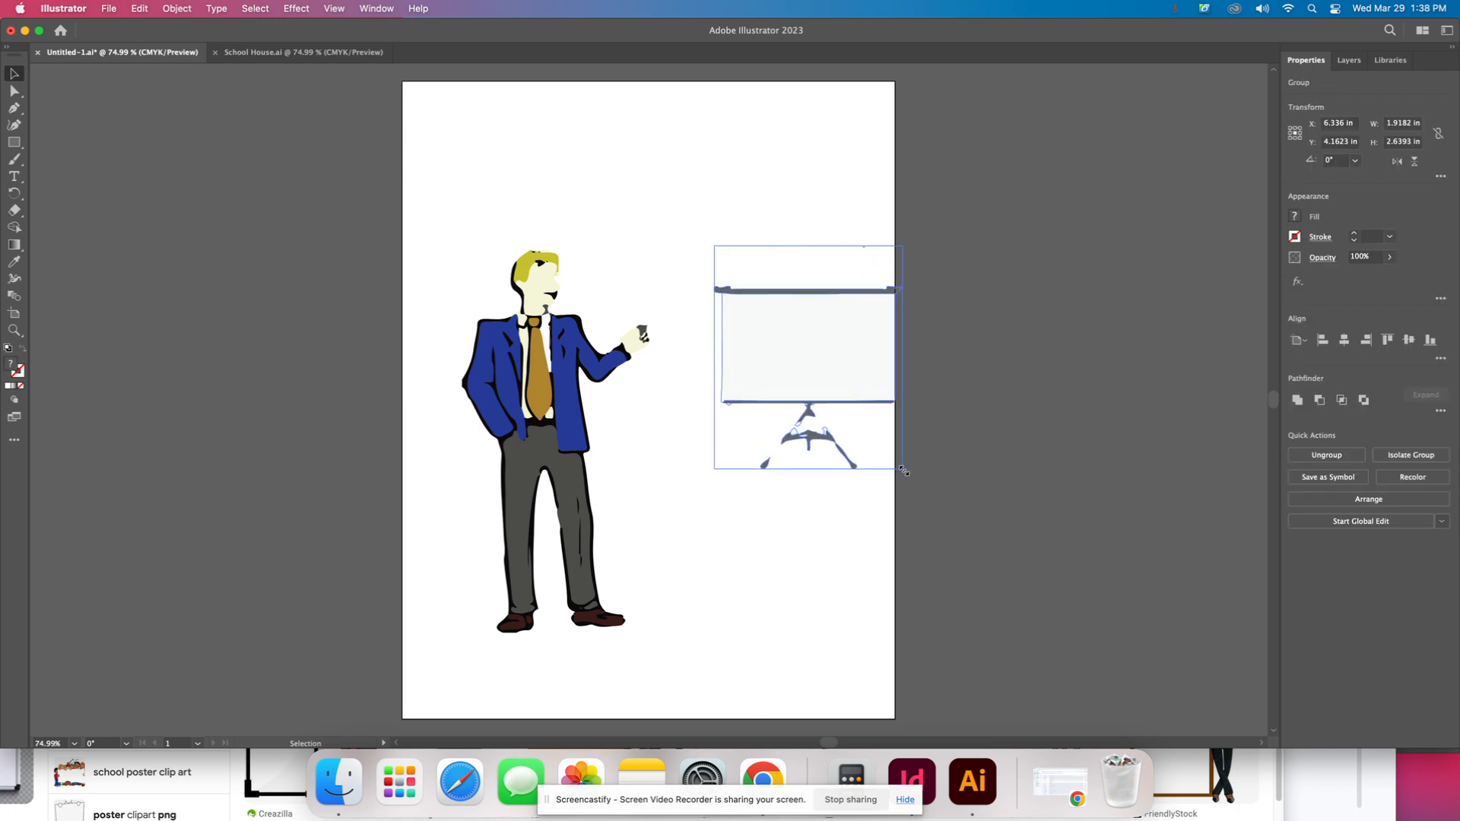
- Move the presentation board up beside the teacher's hand and add the title "Mr. Long Teaches a Lesson" above the teacher
left_click_drag(802, 379, 759, 370)
left_click(723, 580)
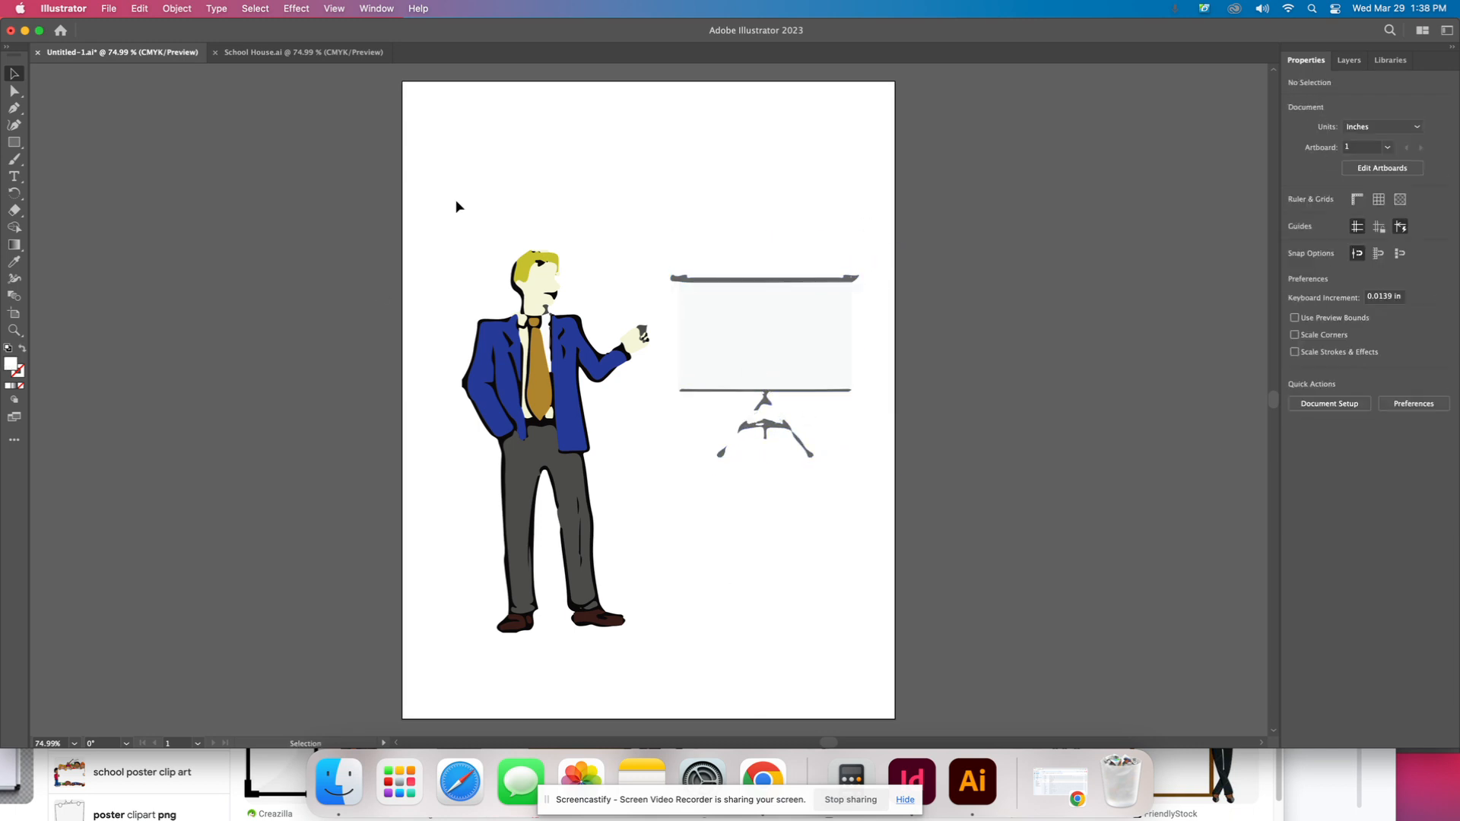
left_click(14, 177)
left_click(540, 153)
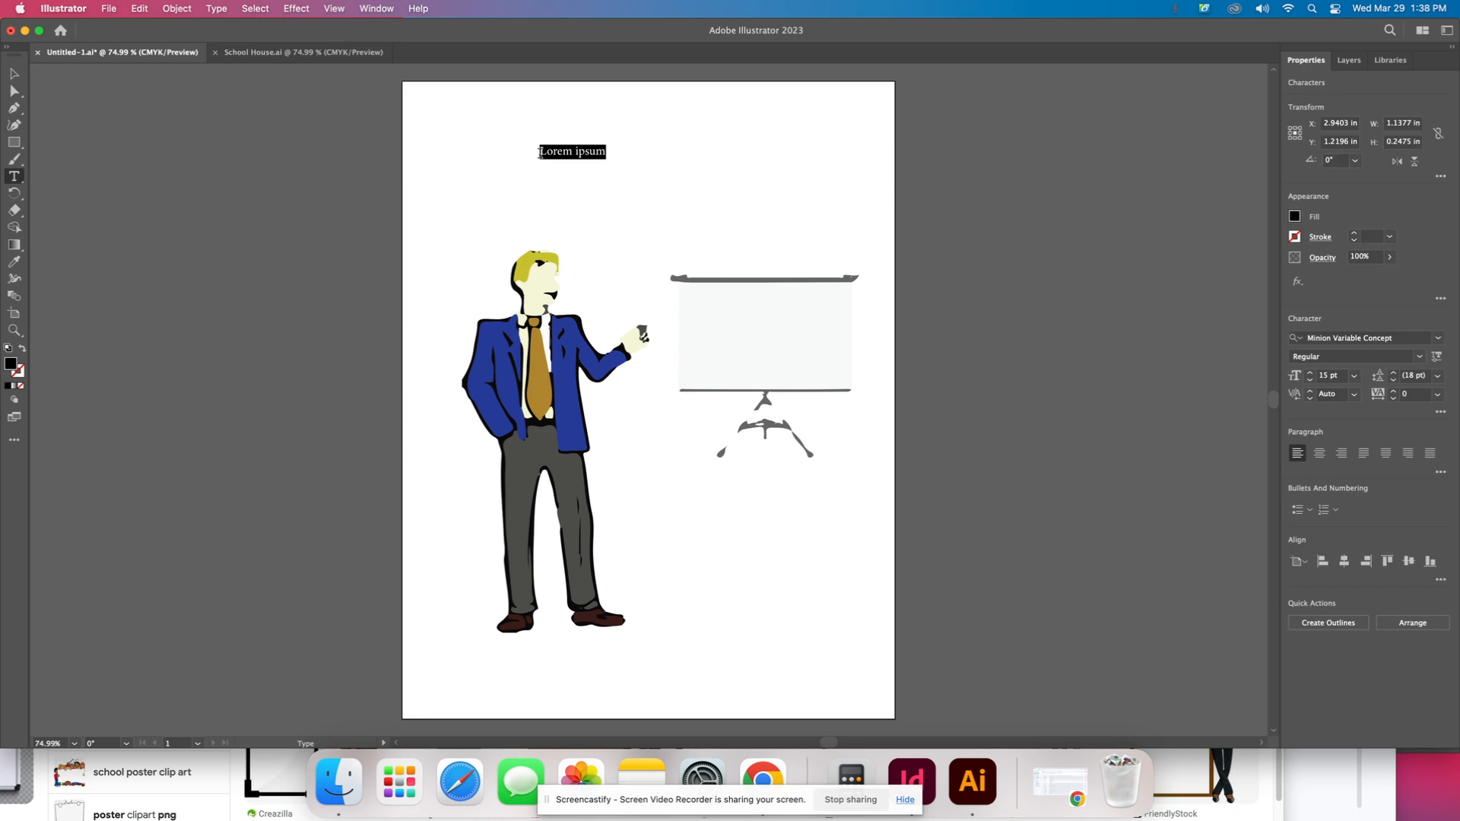
type("Mr. Long Teaches a Lesson")
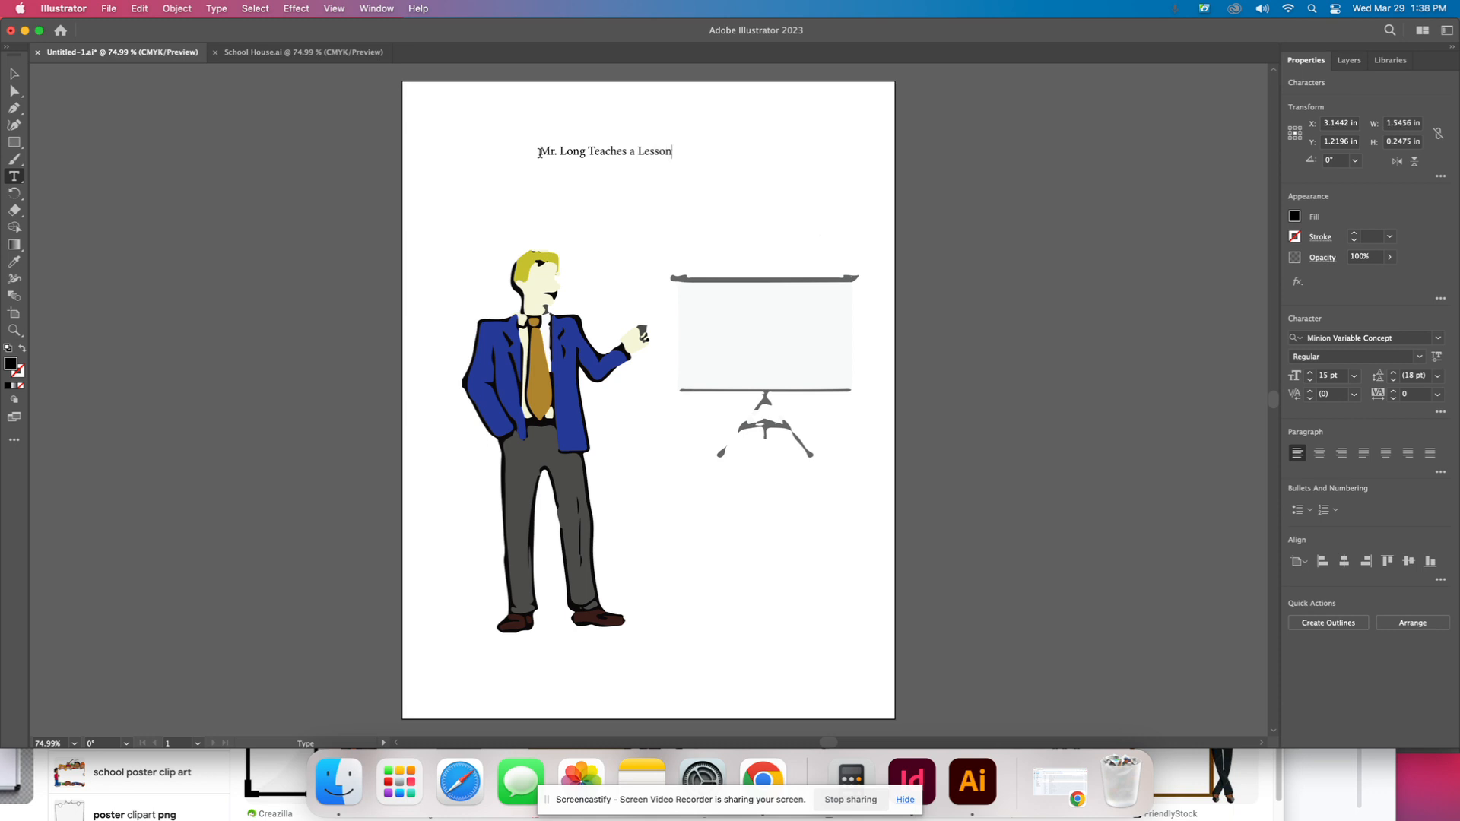
- Format the whole title as Bold at 29 pt
key("super+a")
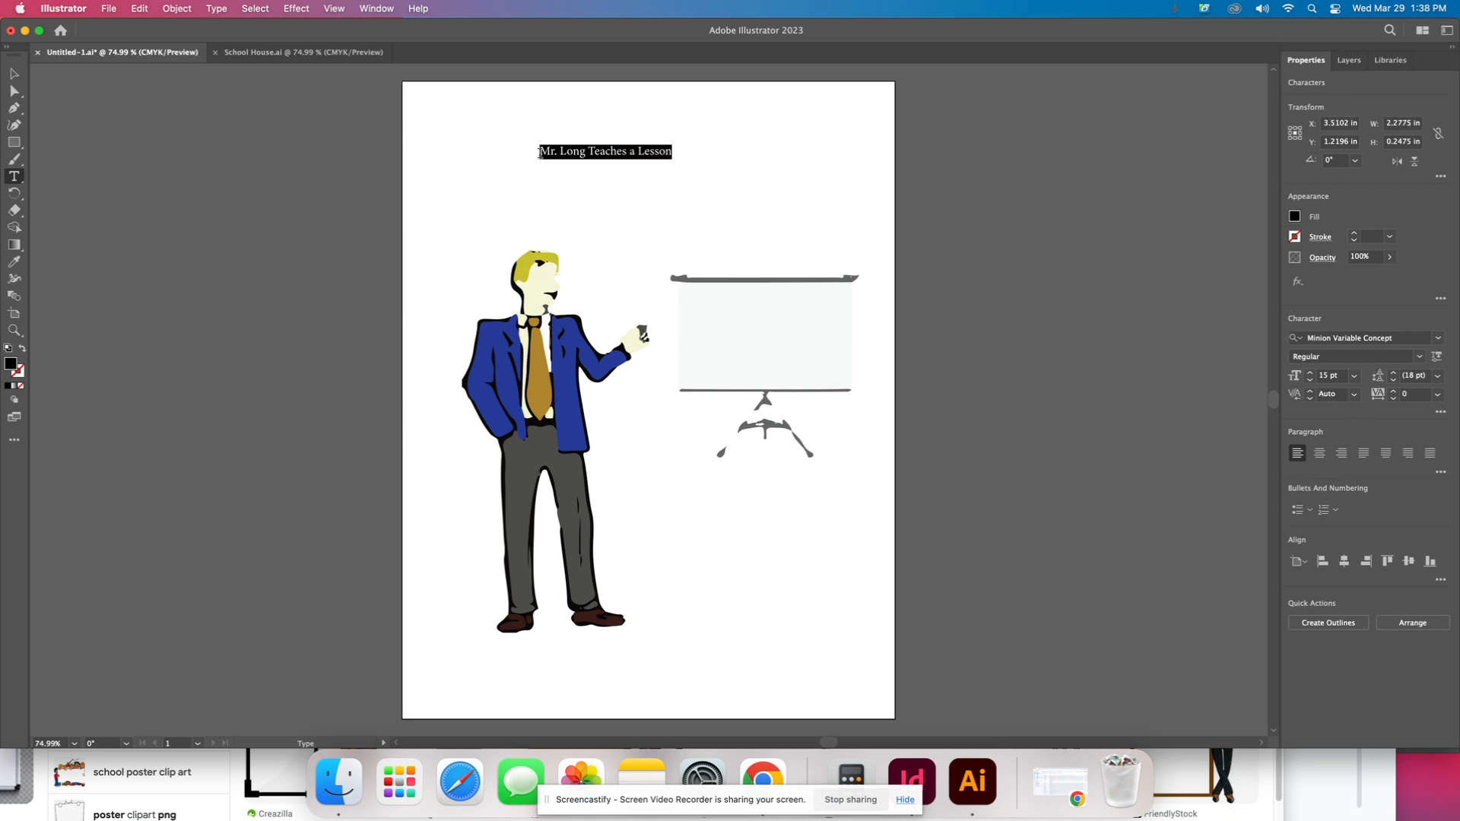
left_click(1309, 373)
left_click(1309, 373)
left_click(1310, 373)
left_click(1310, 372)
left_click(1313, 357)
left_click(1420, 360)
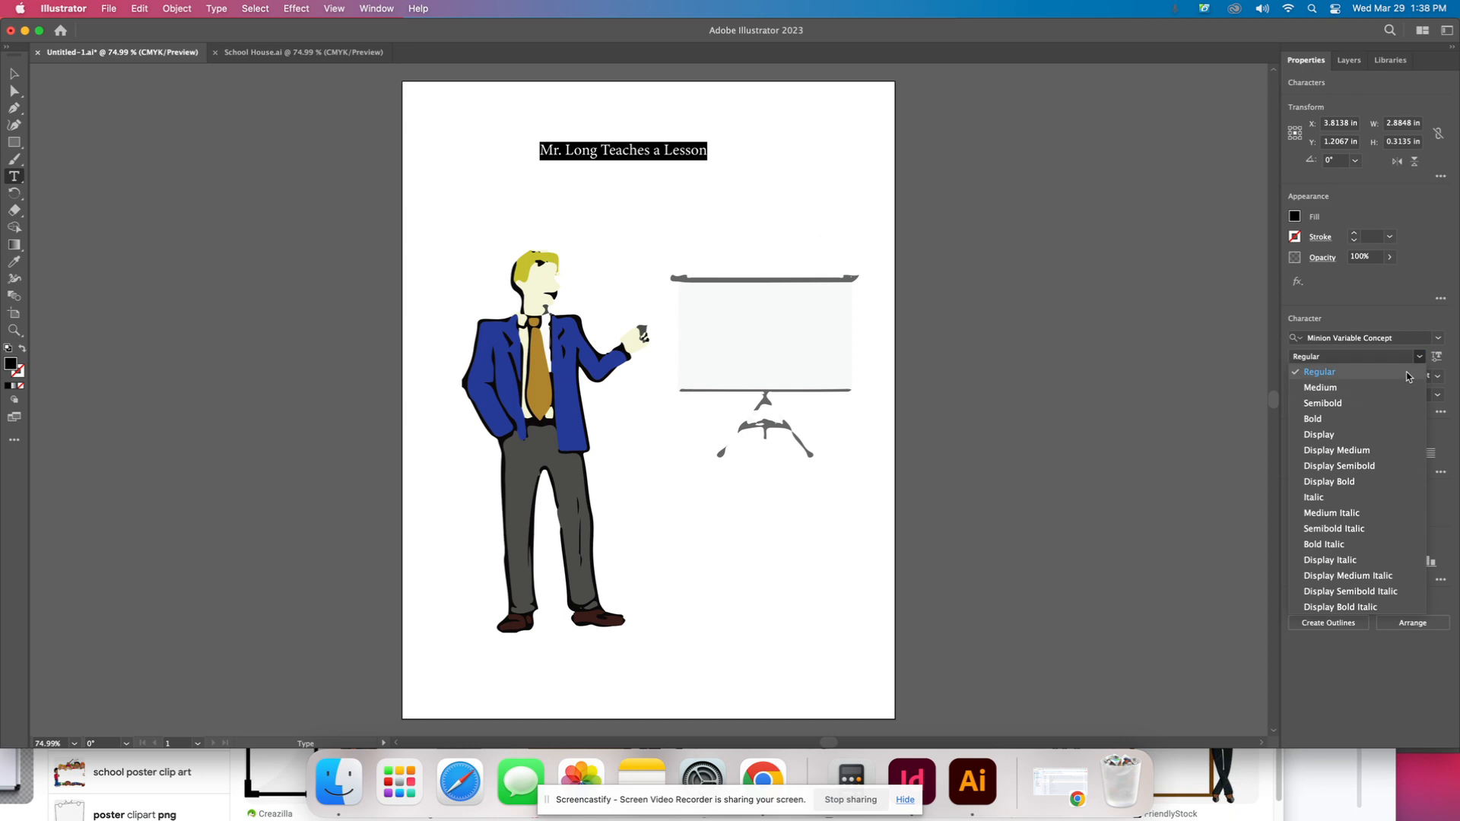
left_click(1379, 418)
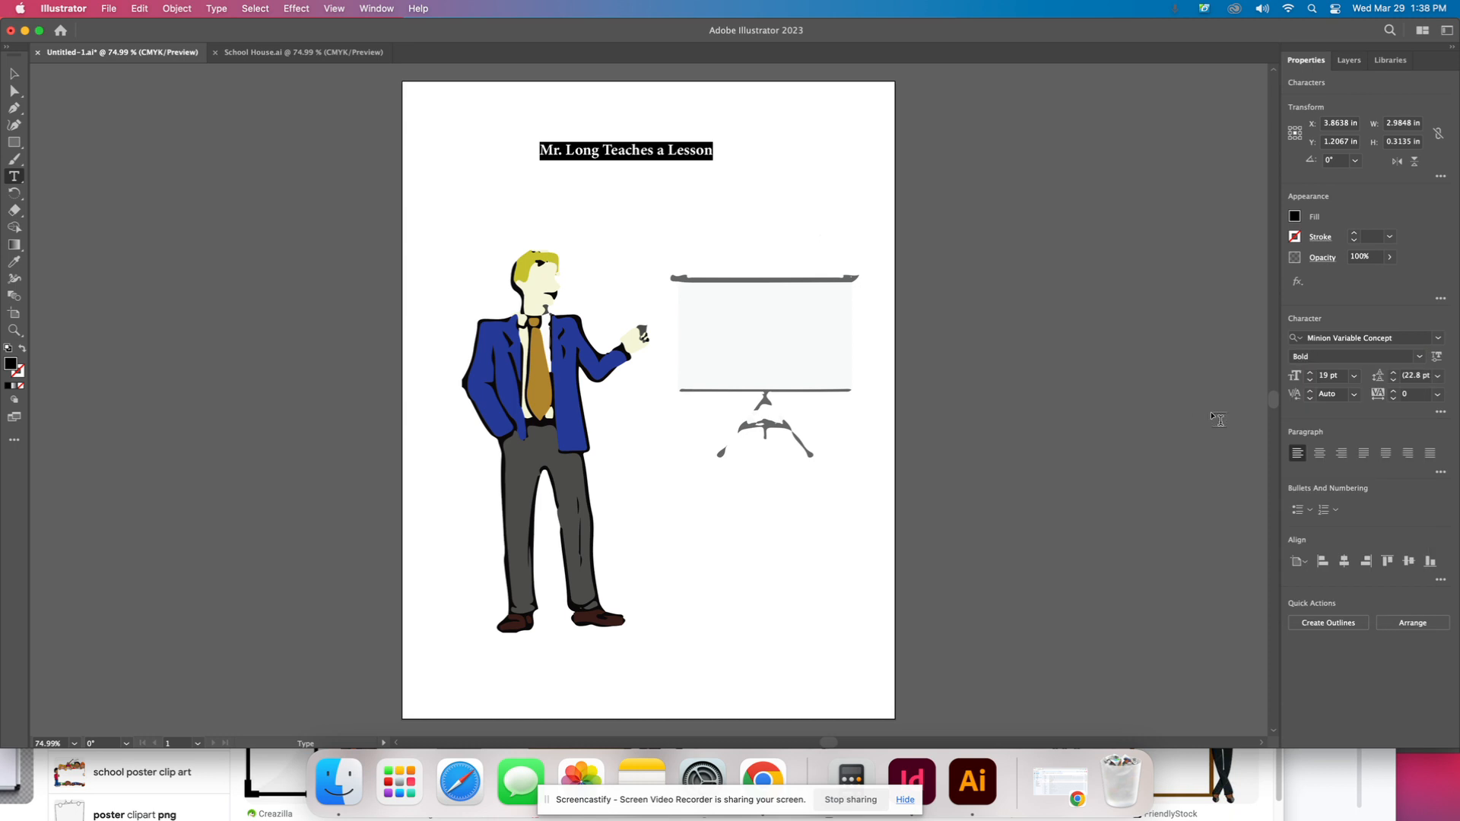
double_click(1309, 372)
double_click(1309, 373)
double_click(1310, 373)
double_click(1309, 373)
double_click(1310, 373)
left_click(839, 506)
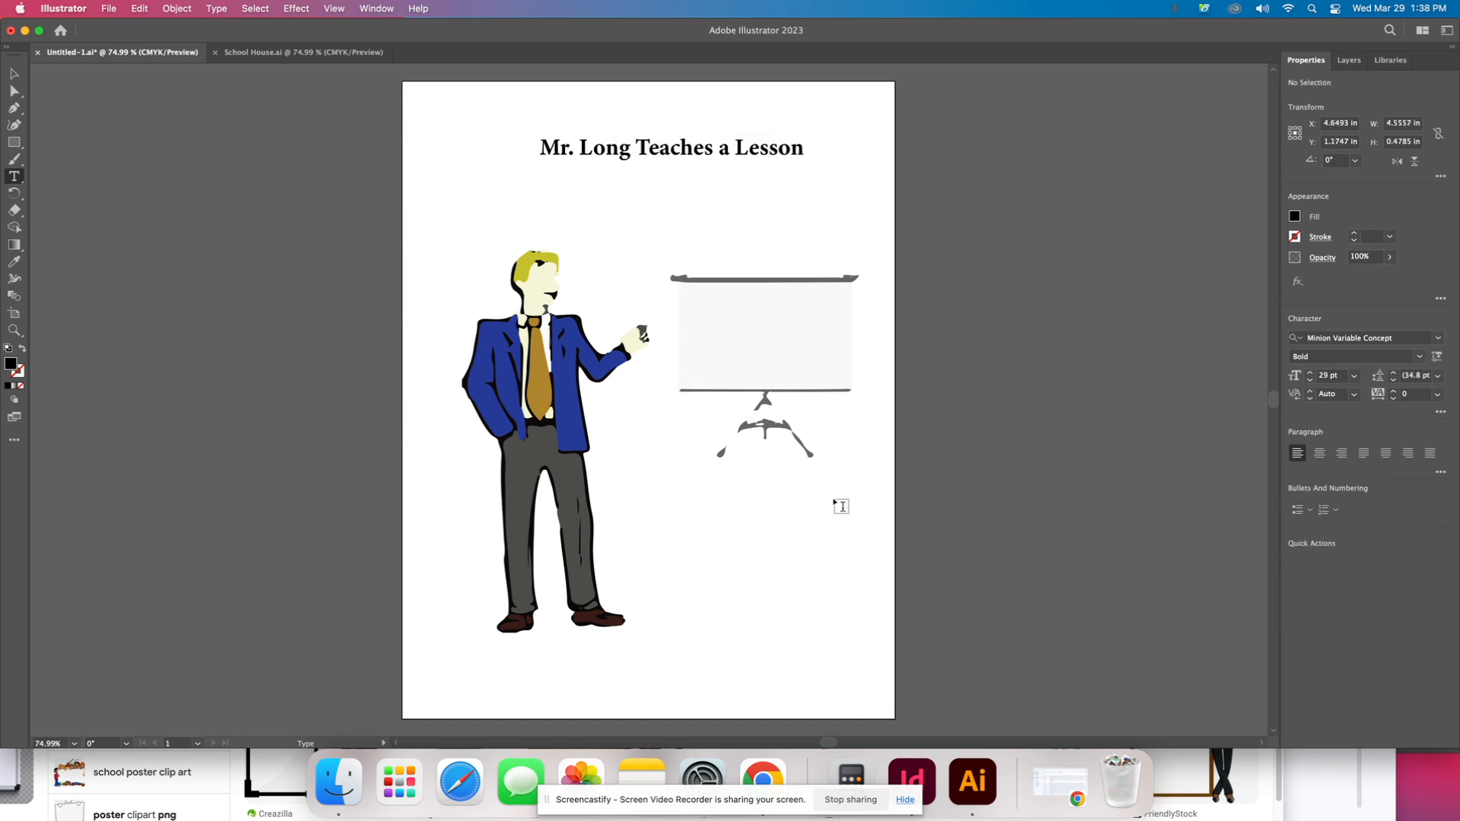
- Center the title horizontally on the artboard and nudge it down closer to the teacher and board
left_click(10, 74)
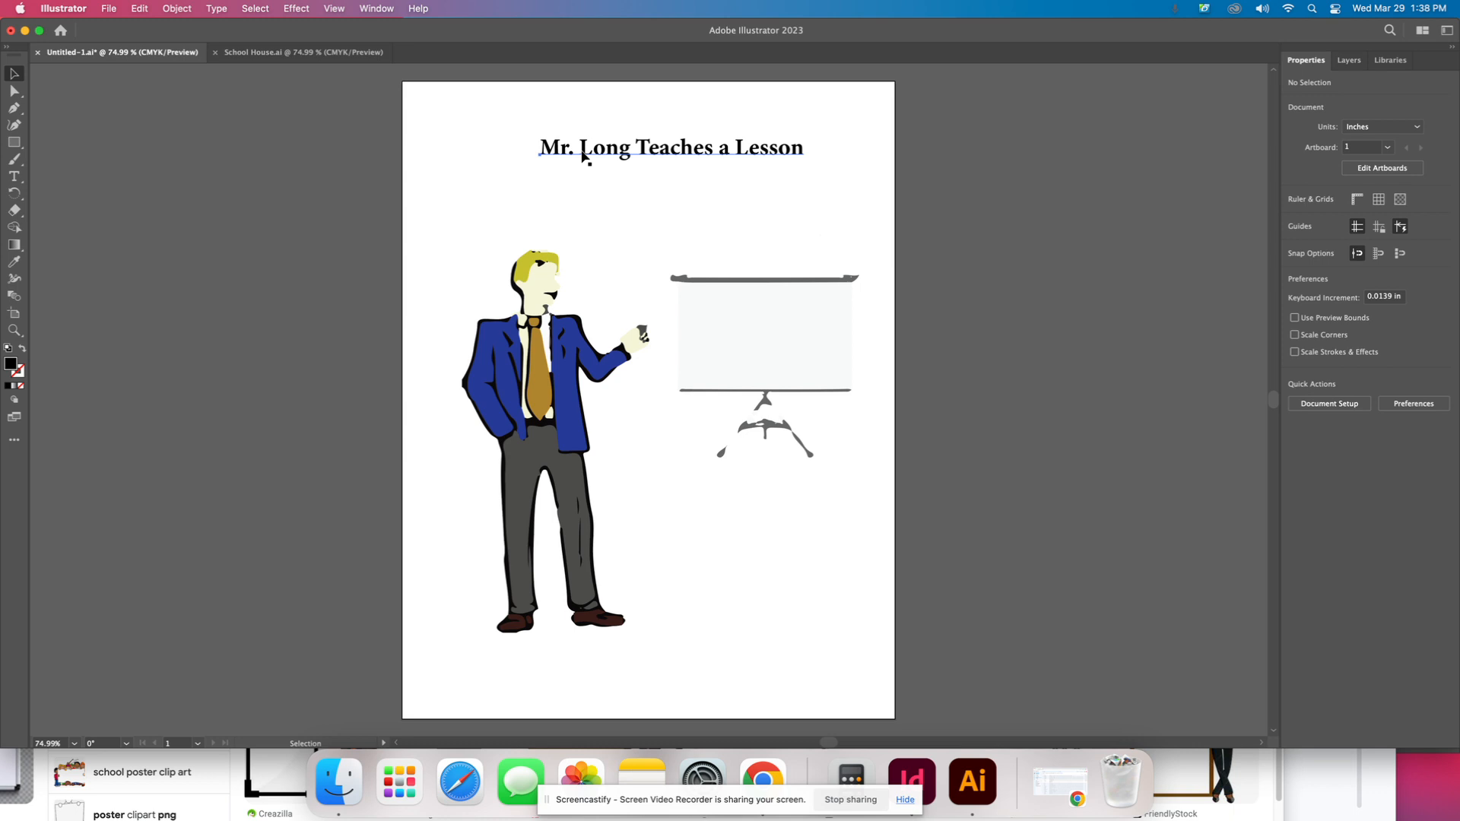
left_click(622, 158)
left_click(172, 11)
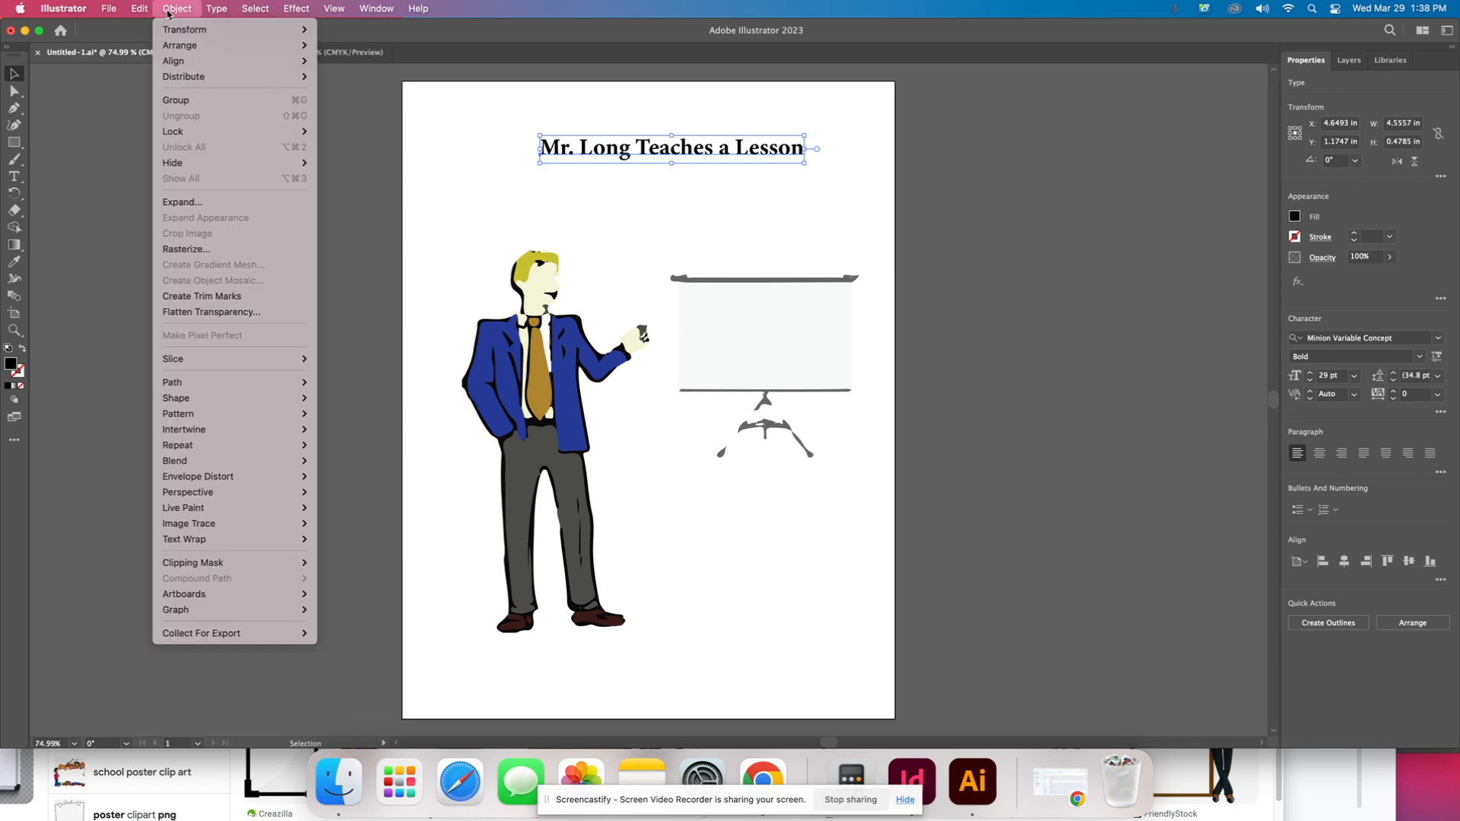
mouse_move(251, 61)
left_click(394, 78)
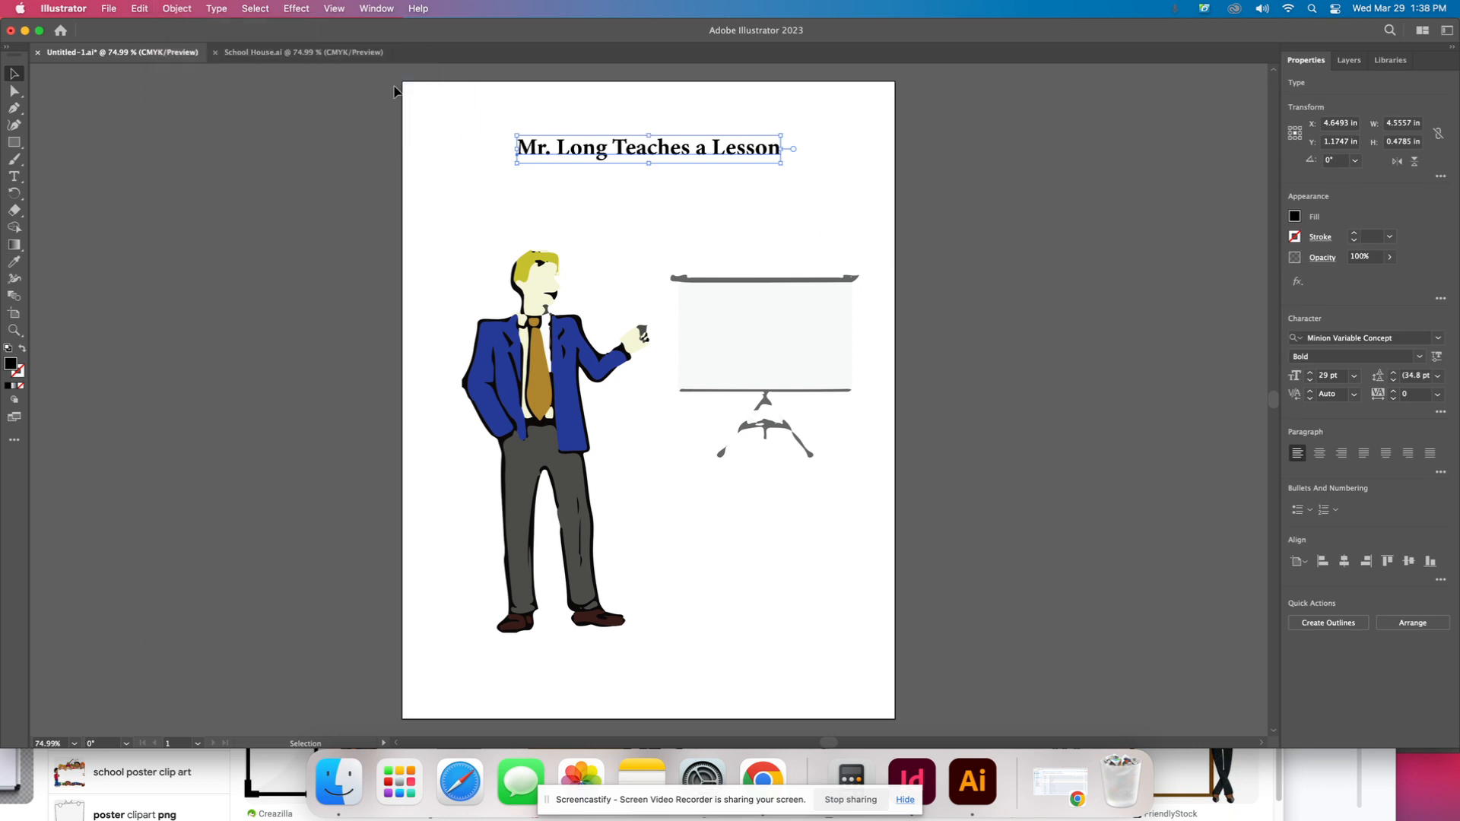
key("Down")
key("Down")
key("Down")
key("Down")
key("Down")
key("Down")
key("Down")
key("Down")
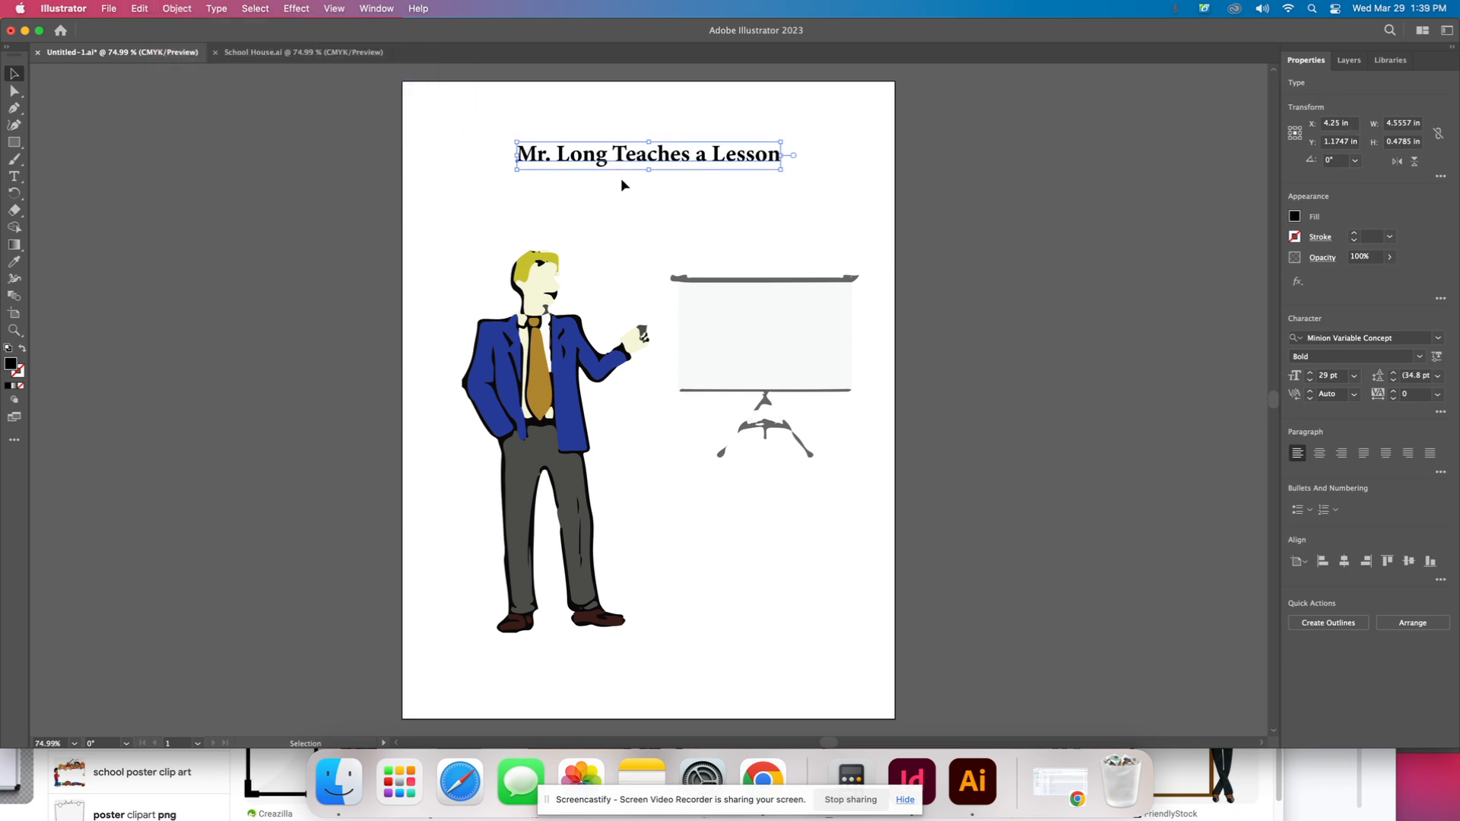
key("Down")
key("Down")
key("Down")
key("Down")
key("Down")
key("Down")
key("Down")
key("Down")
key("Down")
key("Down")
key("Down")
key("Down")
key("Down")
key("Down")
key("Down")
key("Down")
key("Down")
key("Down")
key("Down")
key("Down")
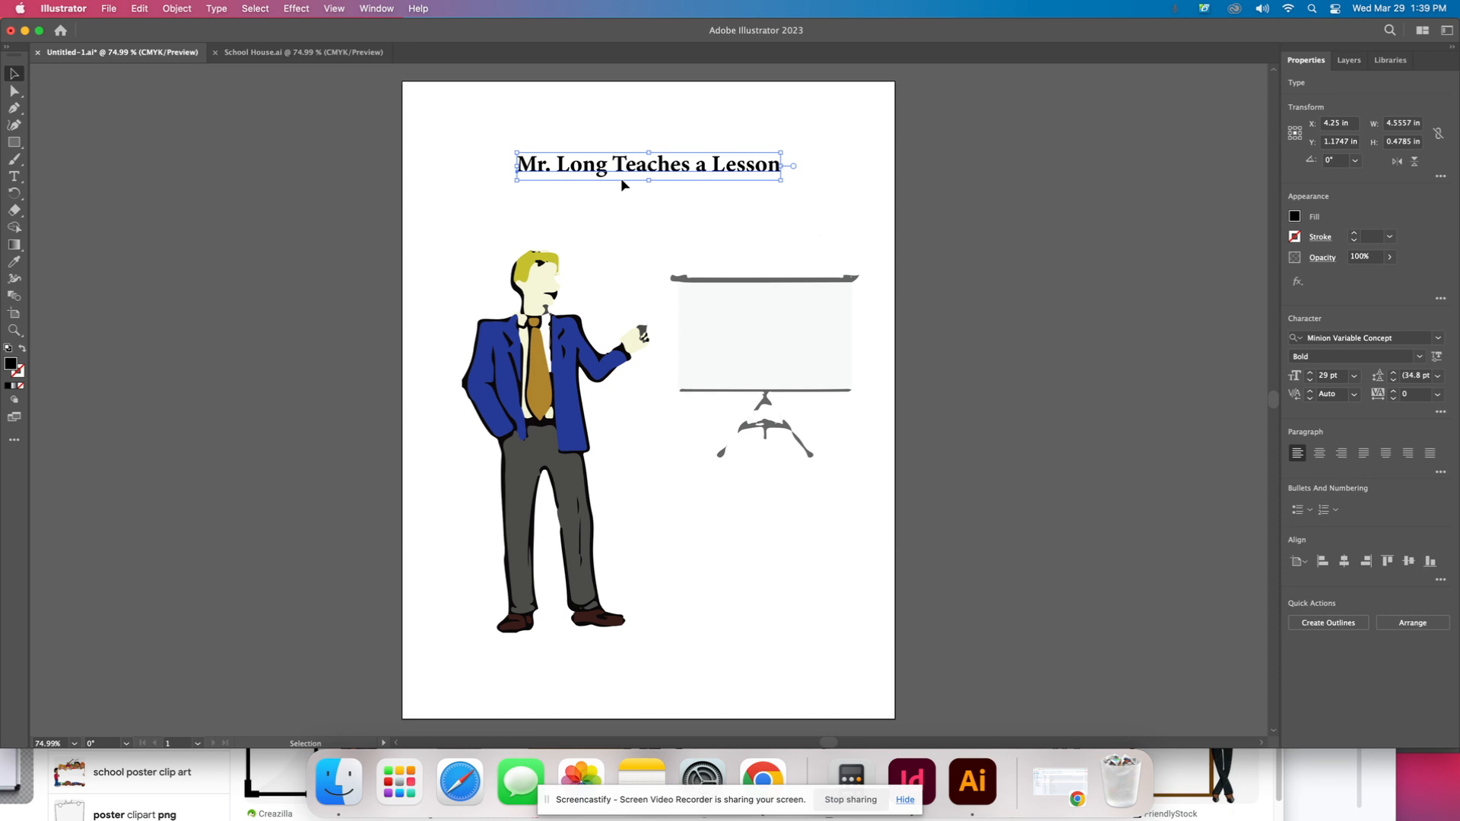
left_click(403, 223)
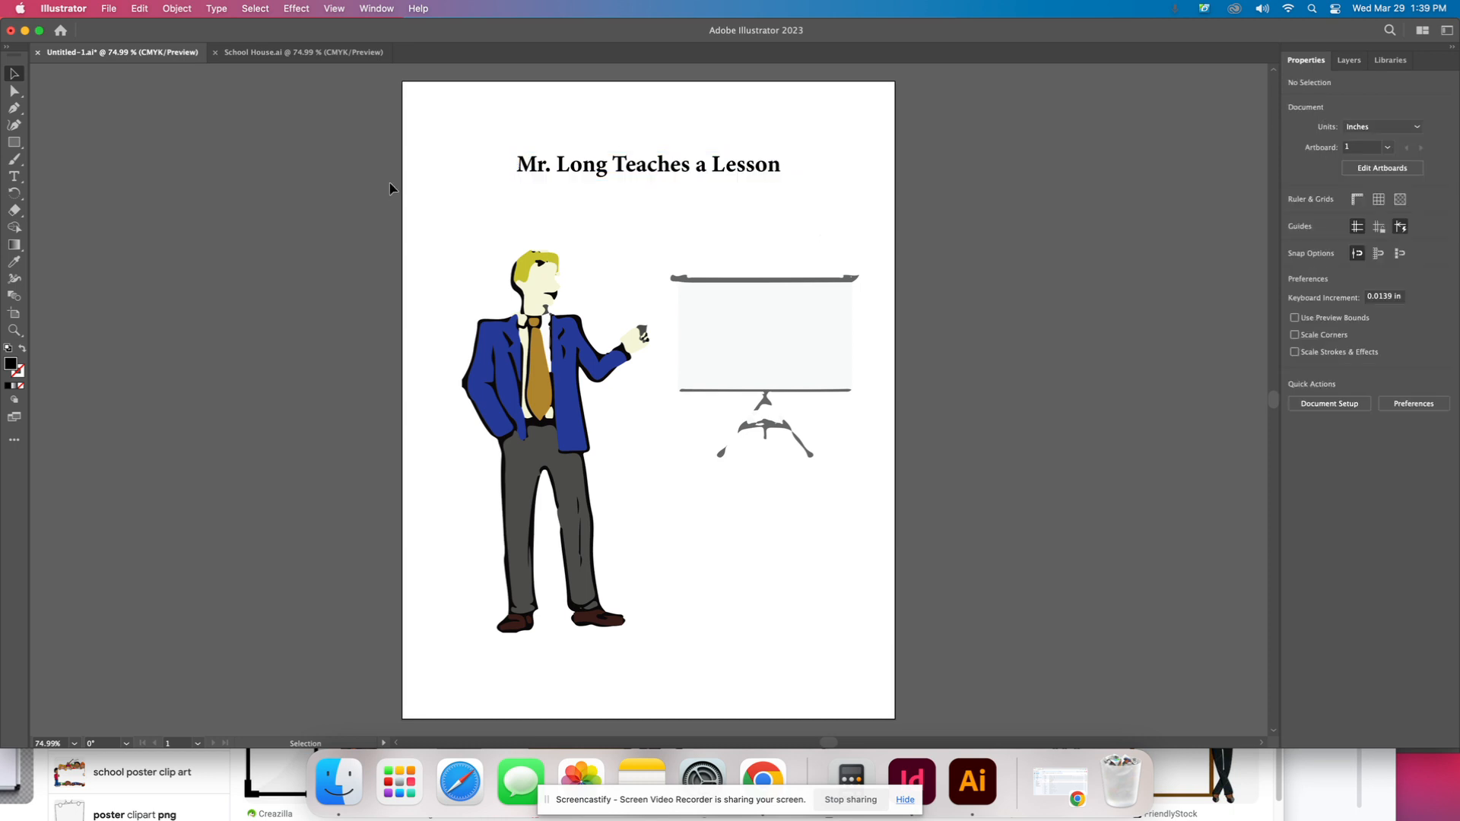
- Save the artwork to the Desktop as "Mr. Long" in Adobe Illustrator (ai) format, keeping the default Illustrator options
left_click(108, 9)
left_click(134, 163)
type("Mr. Long")
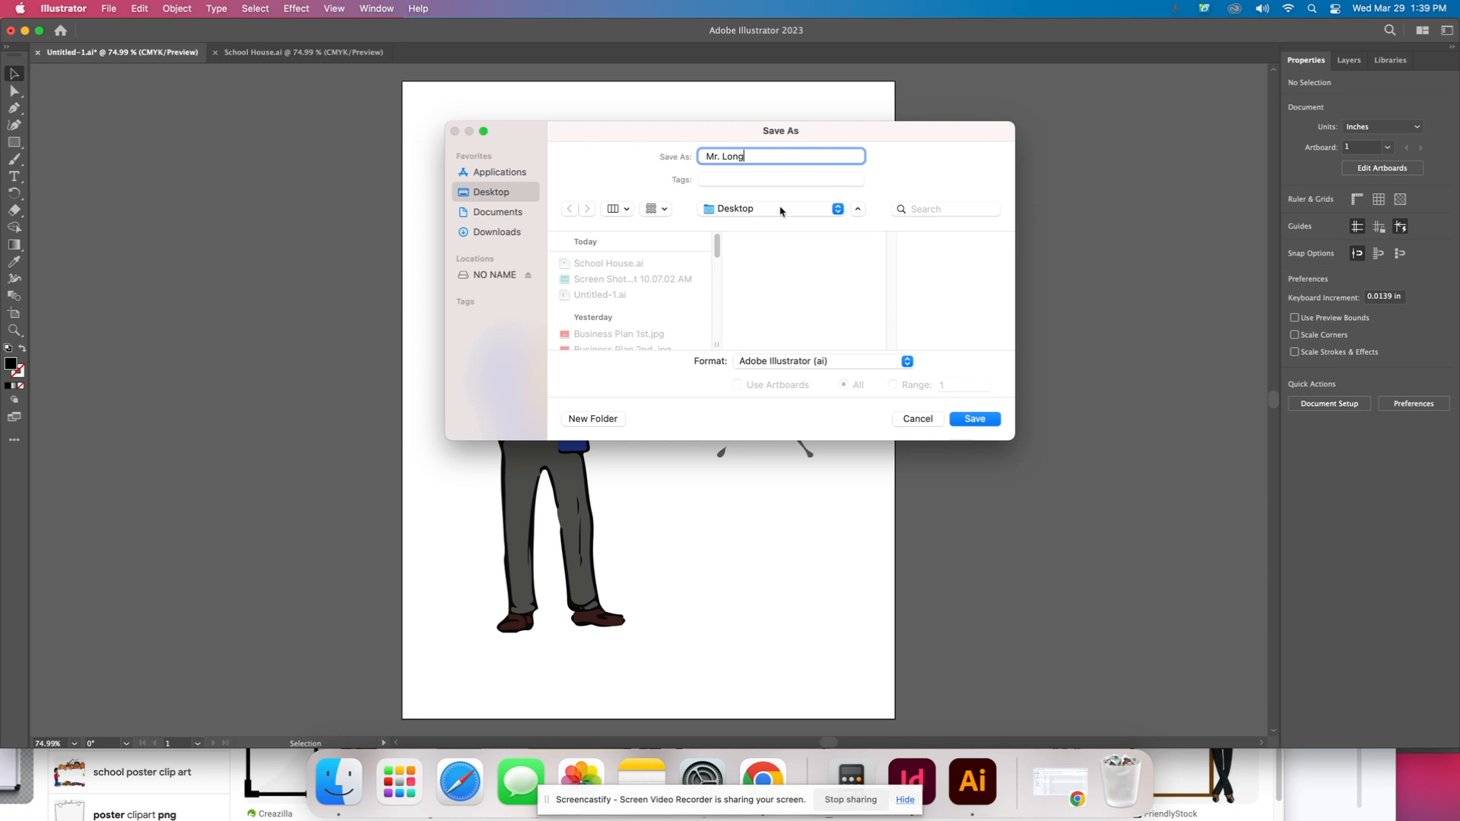
left_click(975, 417)
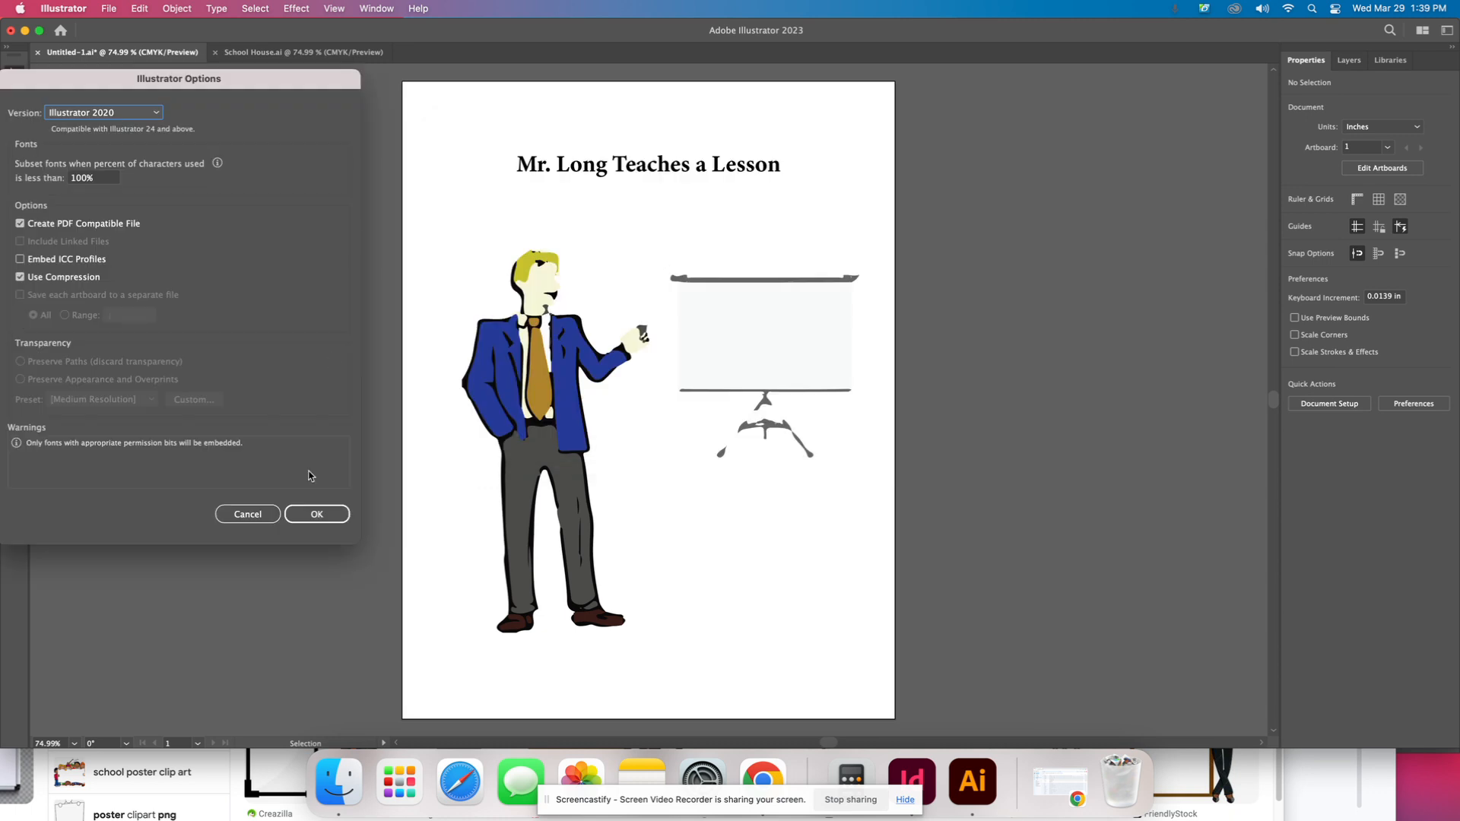
left_click(317, 514)
- Switch to InDesign and draw a 7.5 by 10 in rectangular frame filling the margins of page 1
left_click(912, 774)
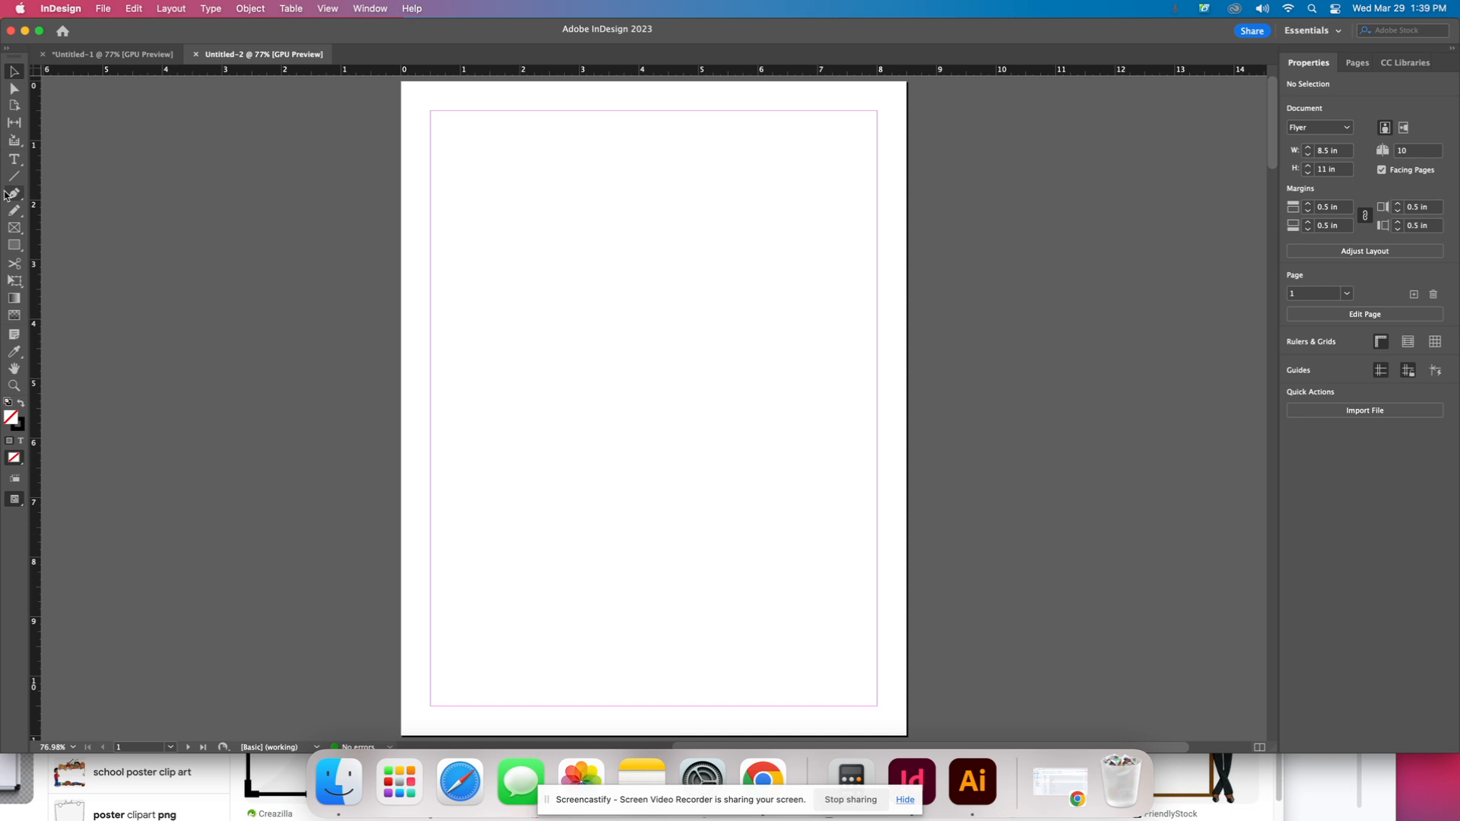
left_click(13, 229)
left_click_drag(432, 112, 879, 707)
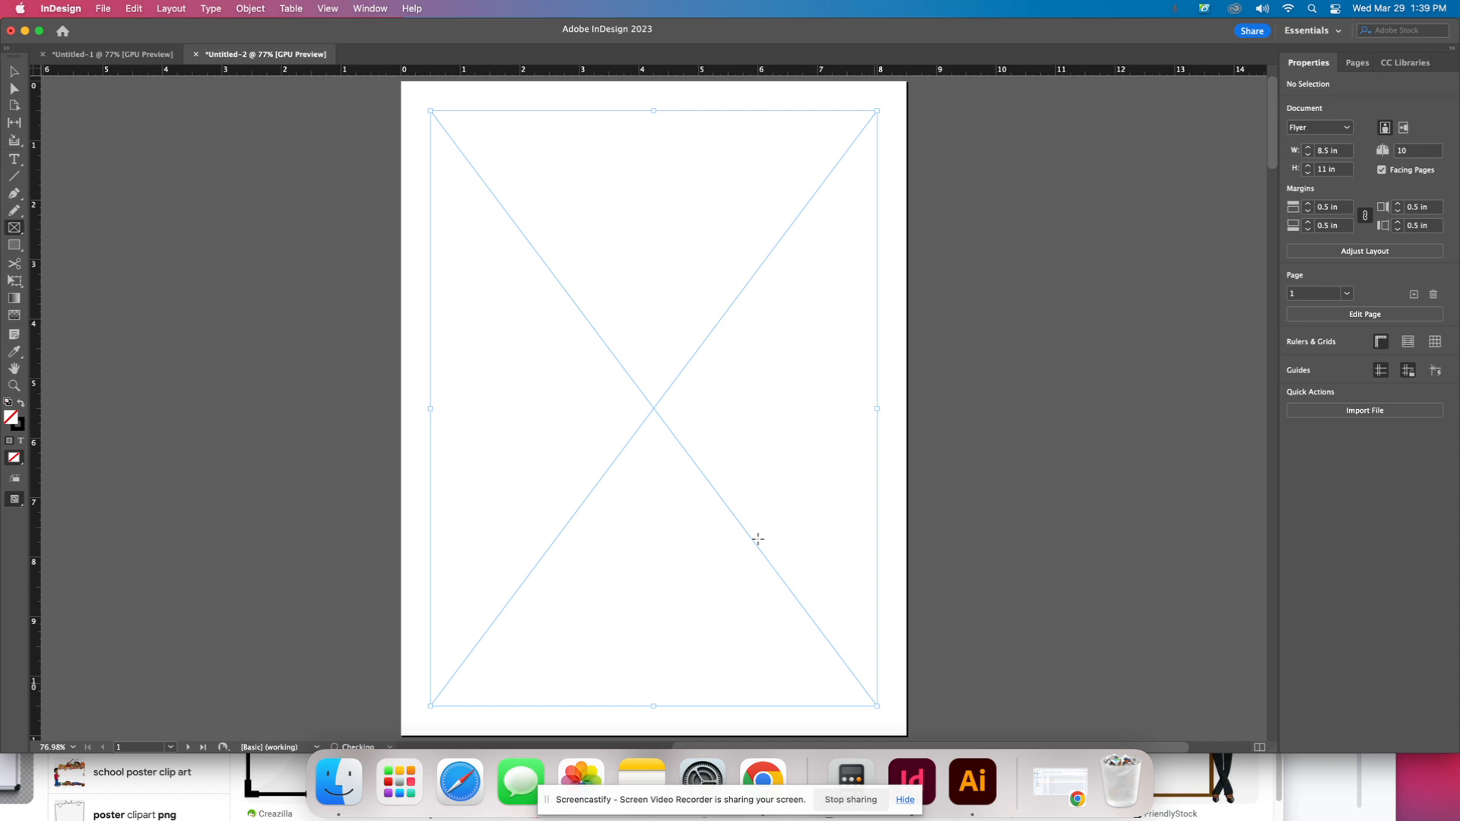
- Place Mr. Long.ai from the Desktop into the page 1 frame, then deselect it
left_click(102, 8)
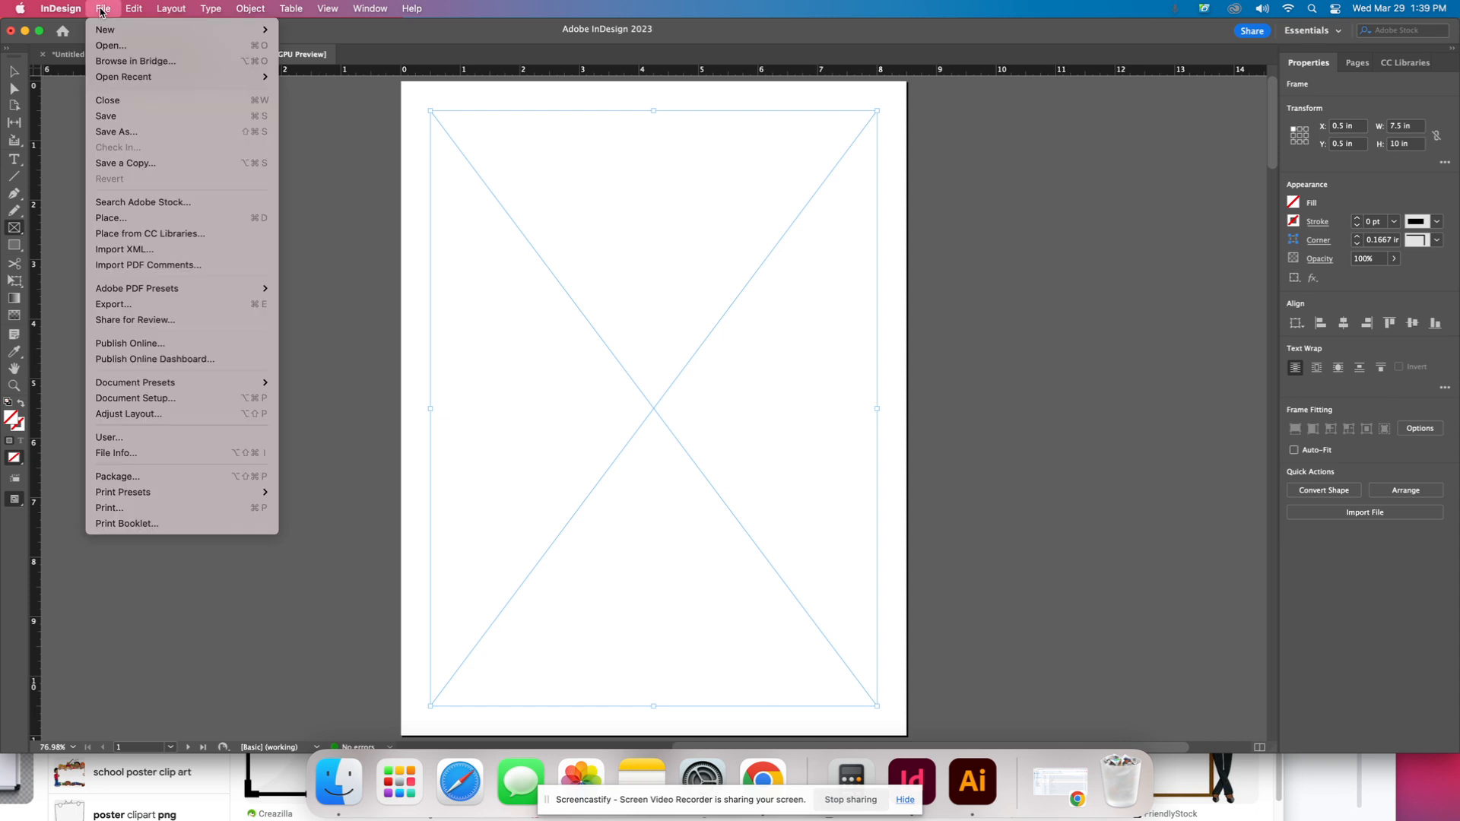
left_click(142, 221)
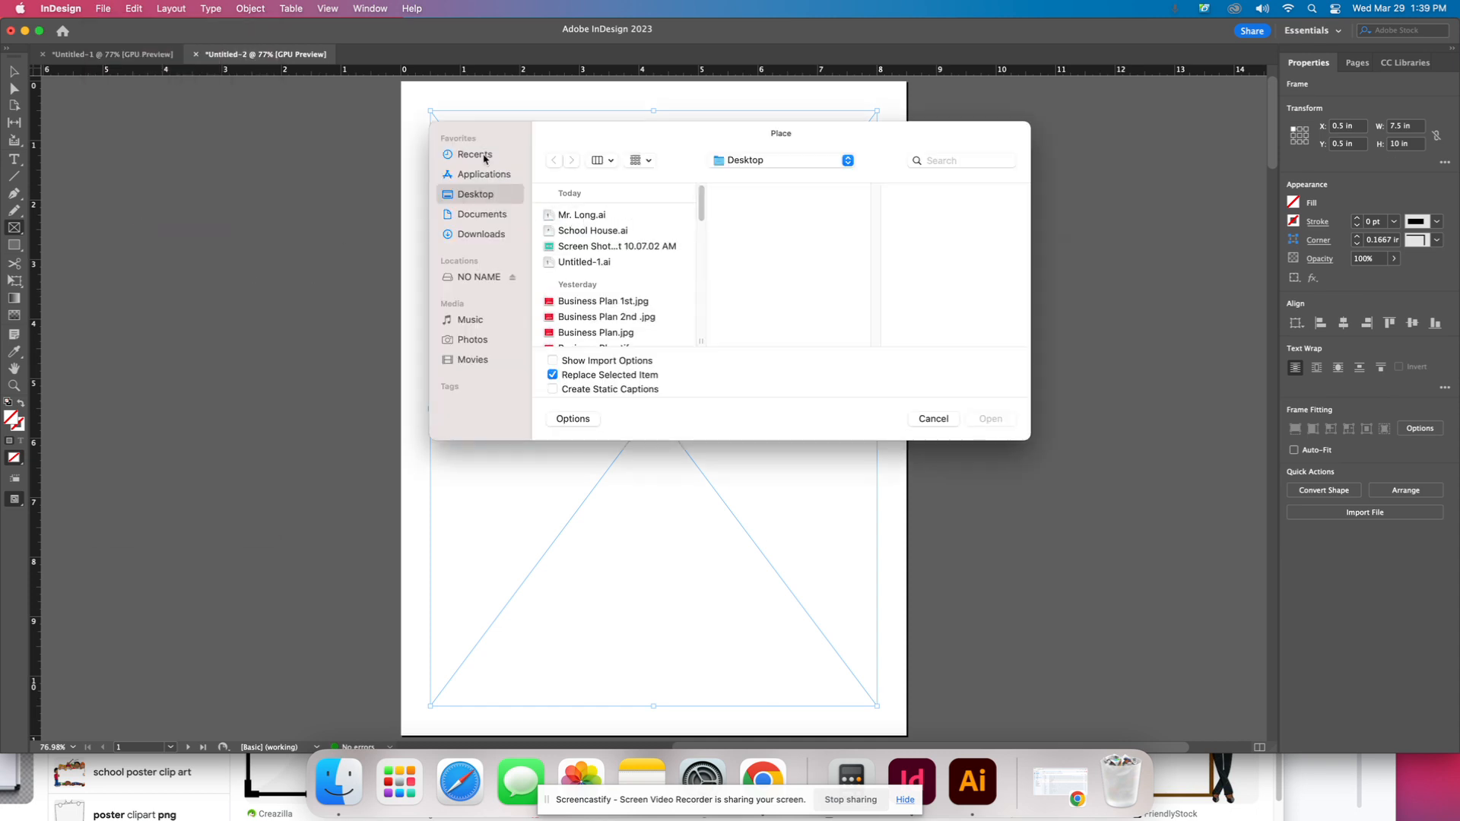
left_click(593, 215)
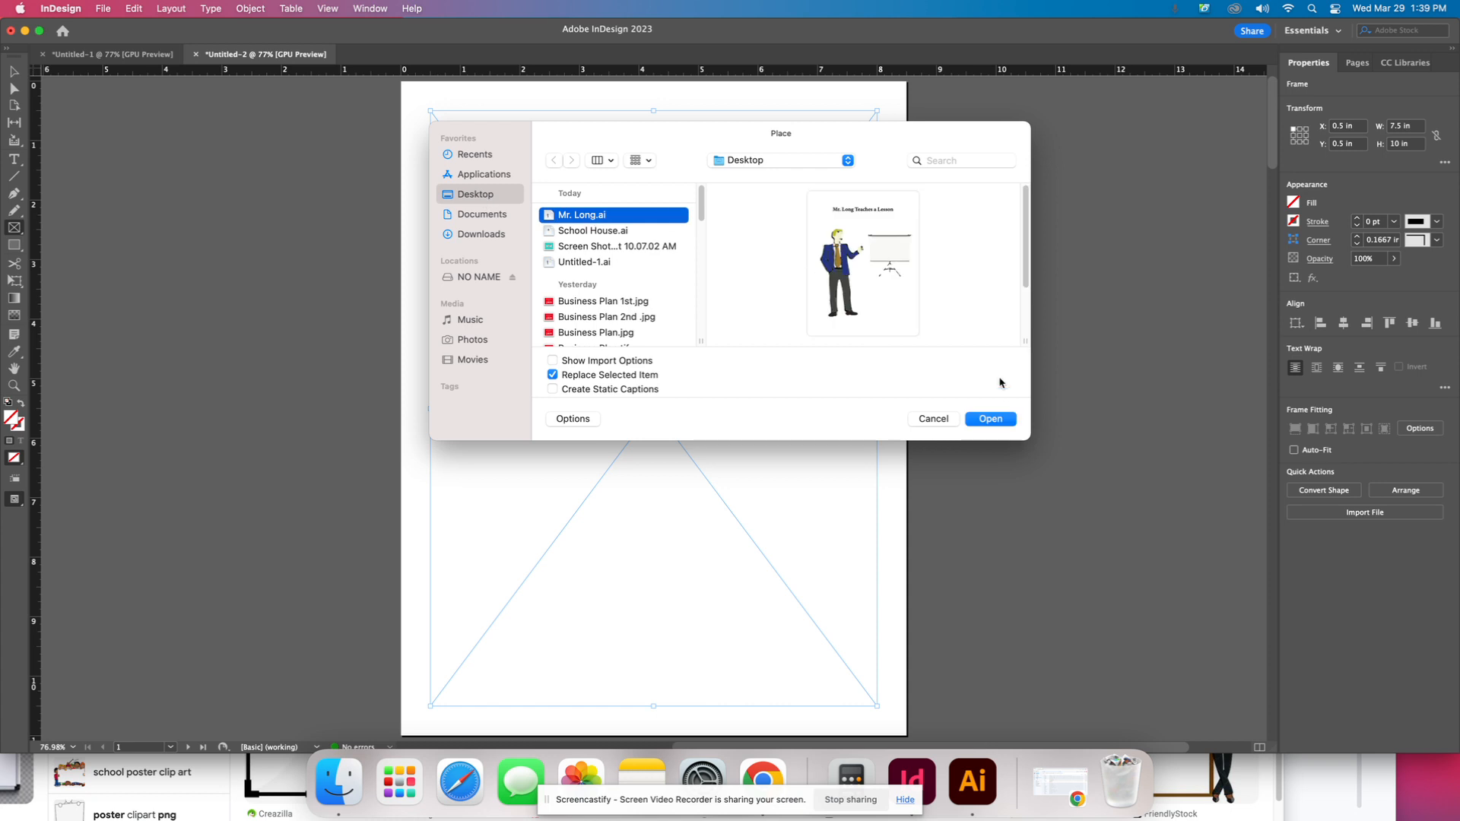
left_click(991, 419)
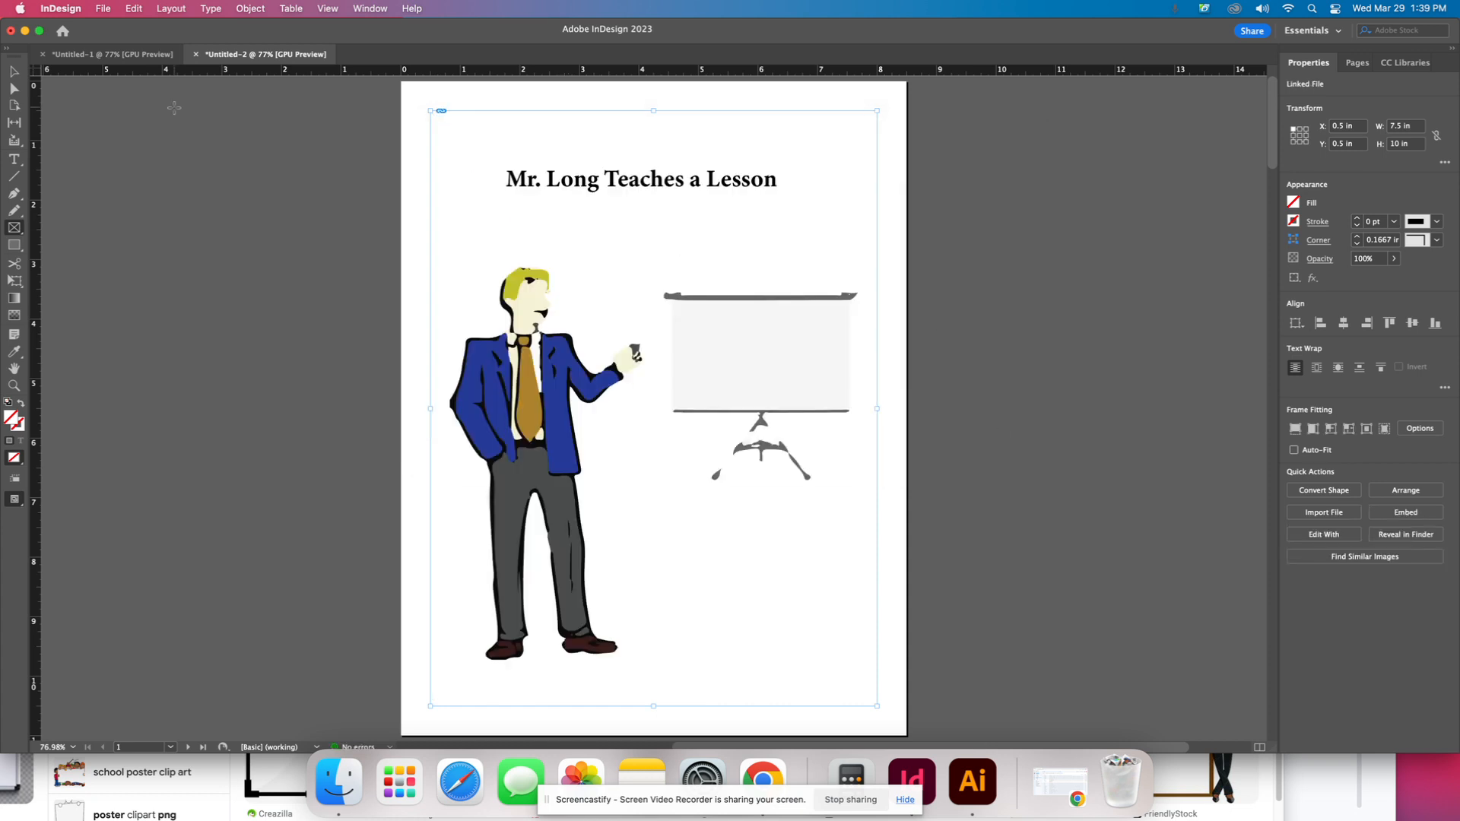
left_click(14, 70)
left_click(260, 265)
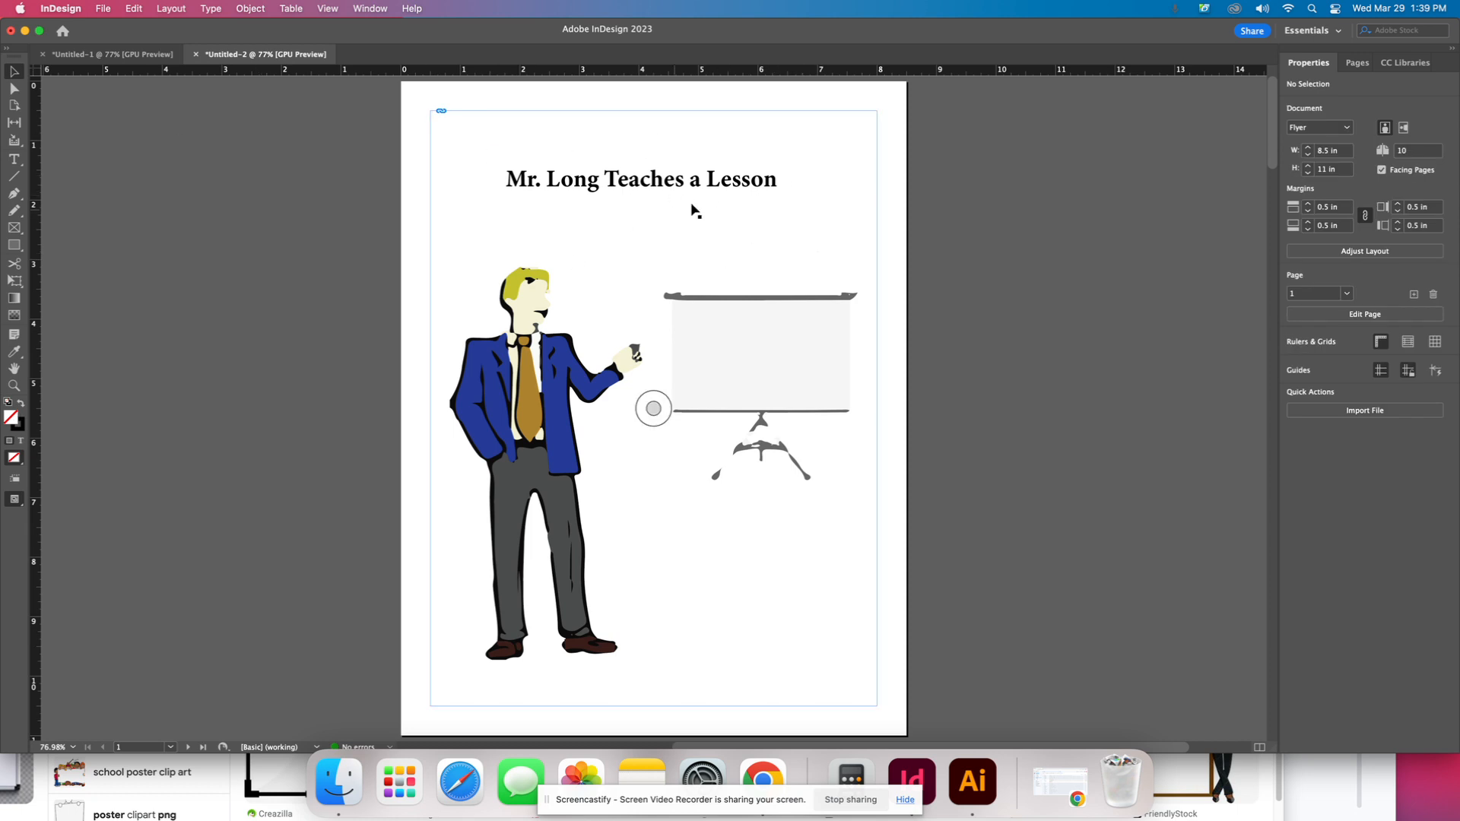
- Add a text frame above the artwork's title, enter "Mr. Long Teaches a Lesson" and center the text
left_click(13, 159)
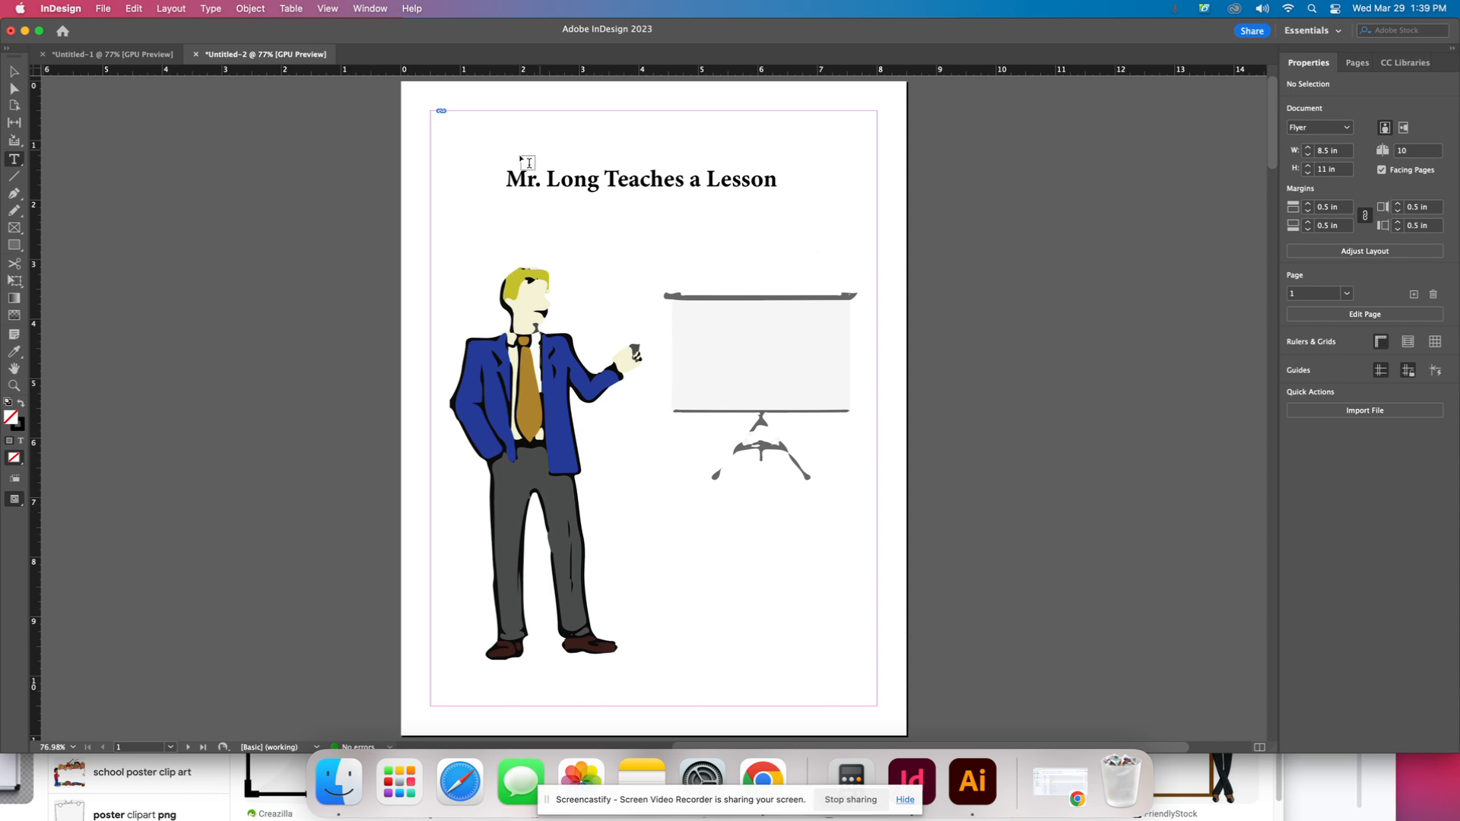
left_click_drag(493, 129, 817, 176)
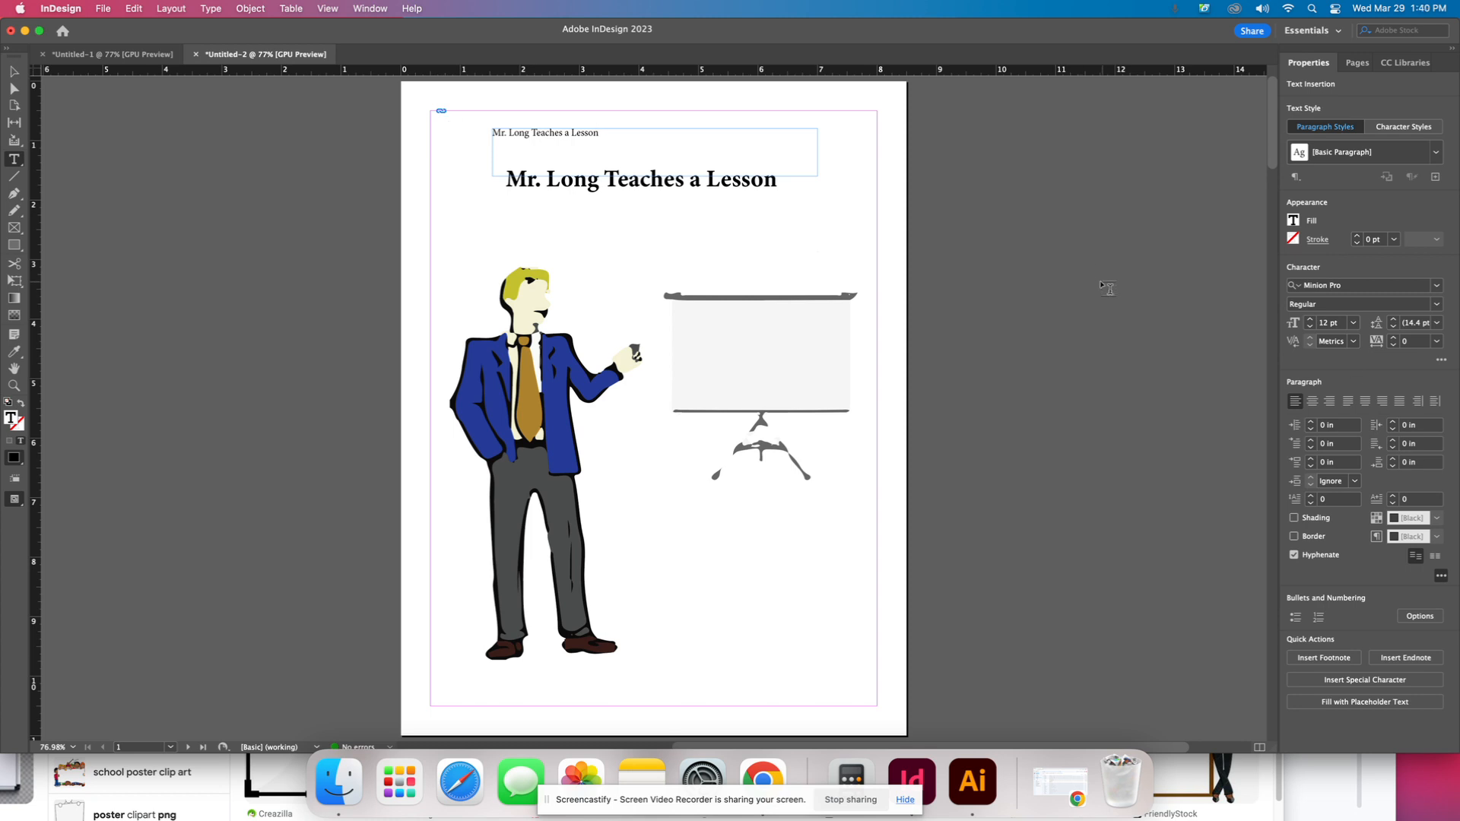
key("super+a")
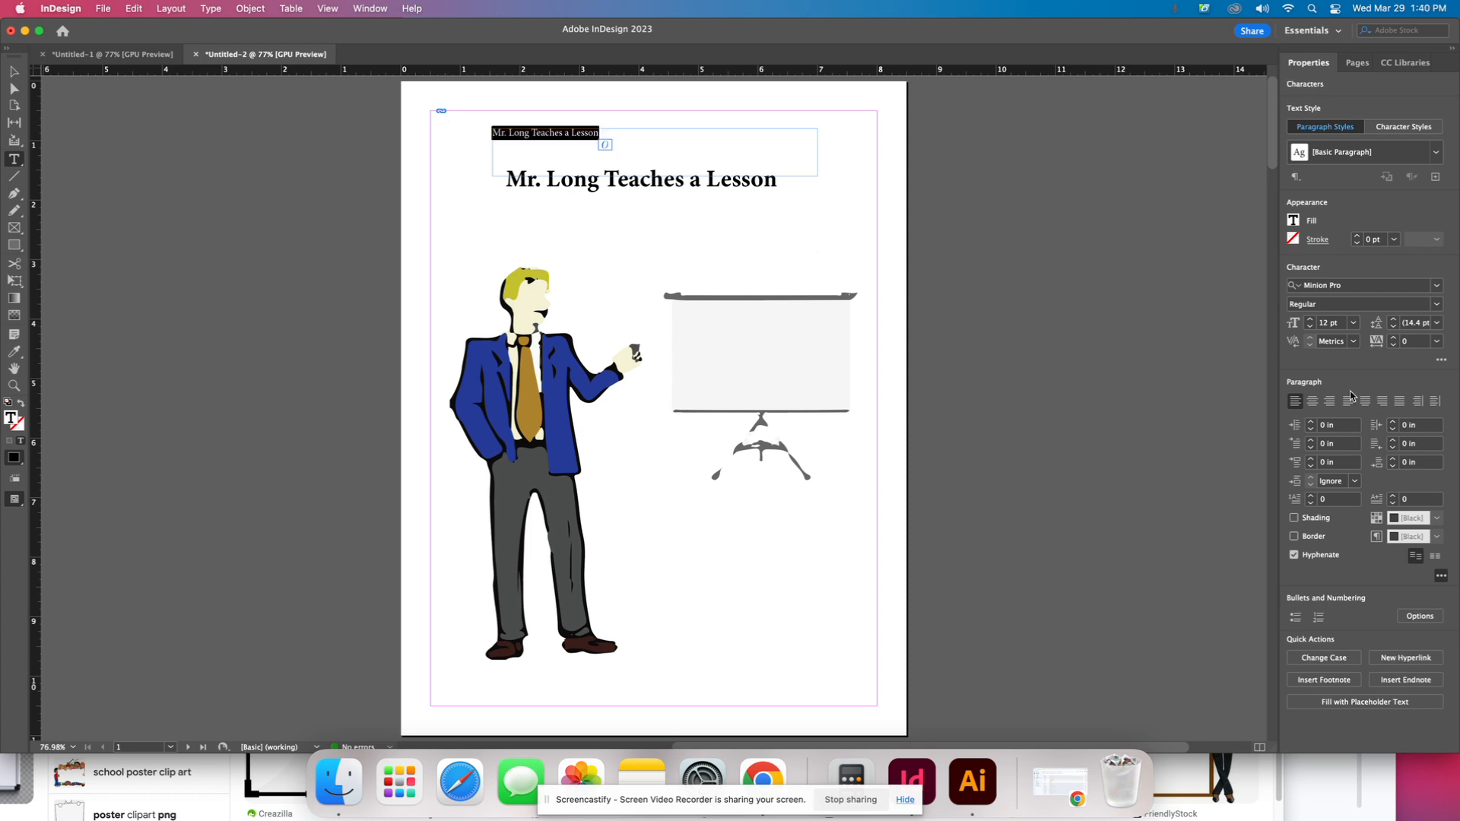
left_click(1312, 400)
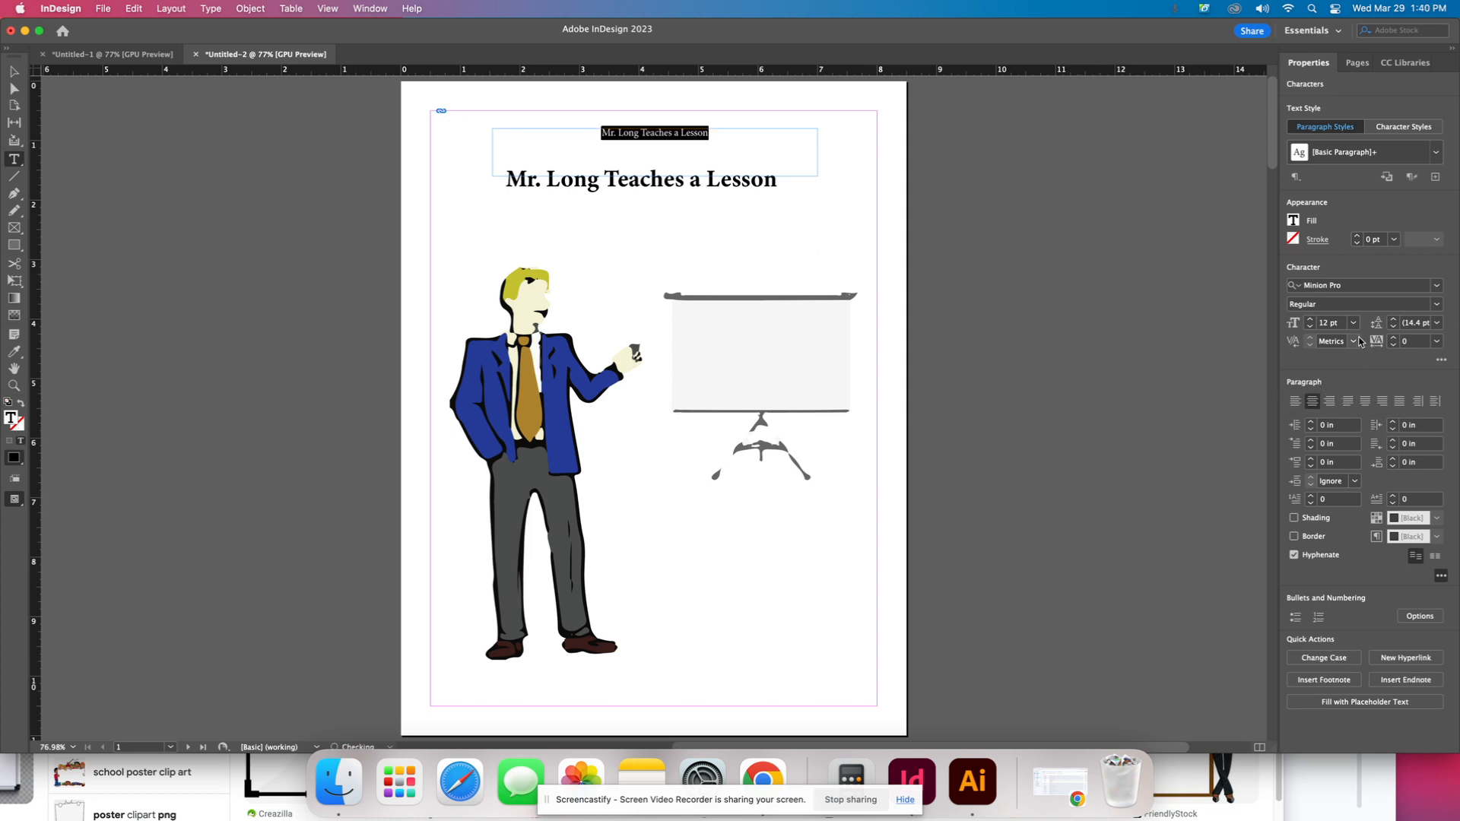
- Set the new title text to 28 pt in the Luminari font
left_click(1309, 320)
left_click(1310, 321)
left_click(1310, 321)
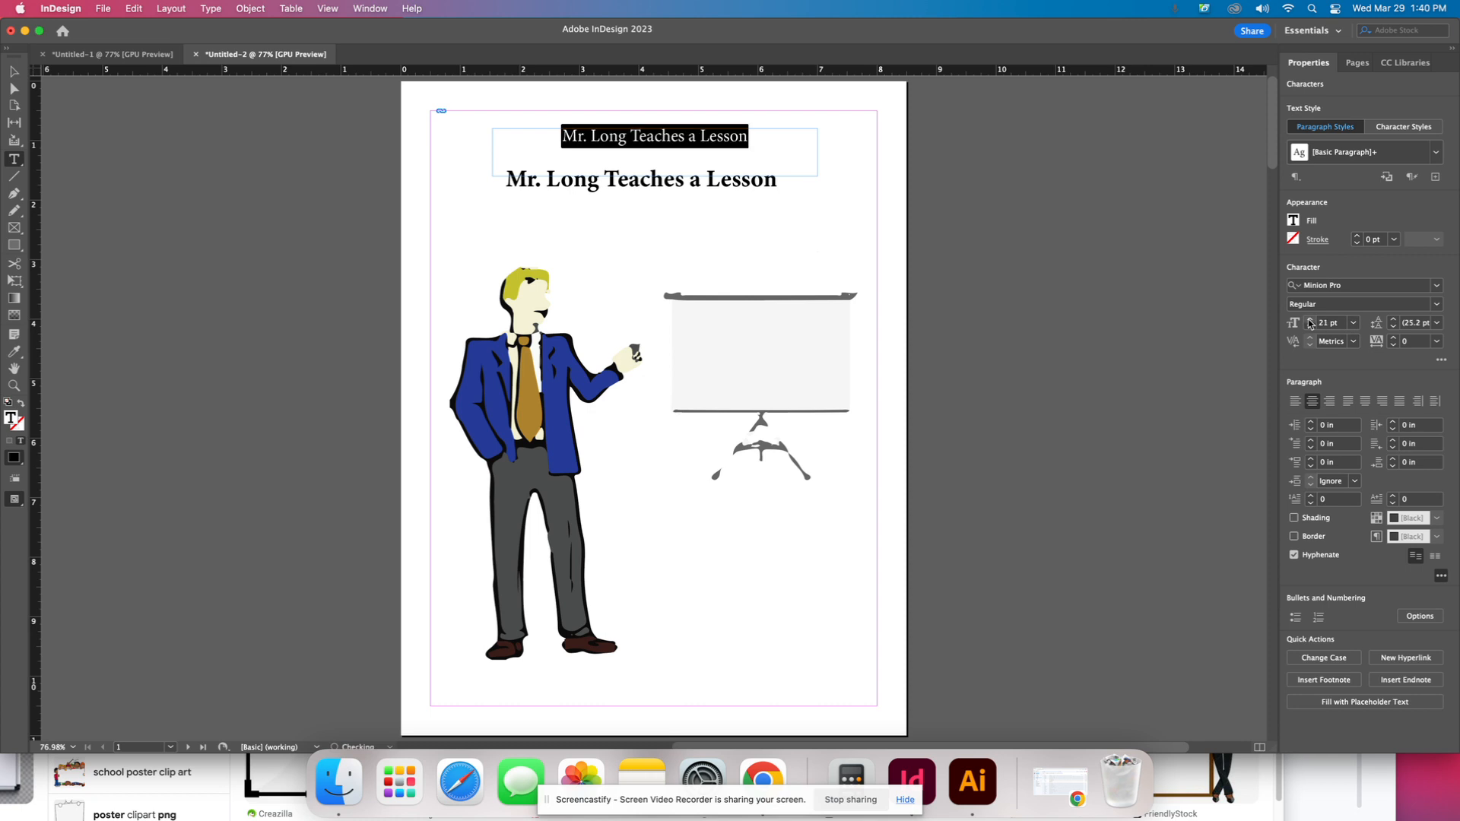
left_click(1309, 321)
left_click(1309, 321)
left_click(1310, 321)
left_click(1310, 321)
left_click(1310, 321)
left_click(1309, 321)
left_click(1309, 321)
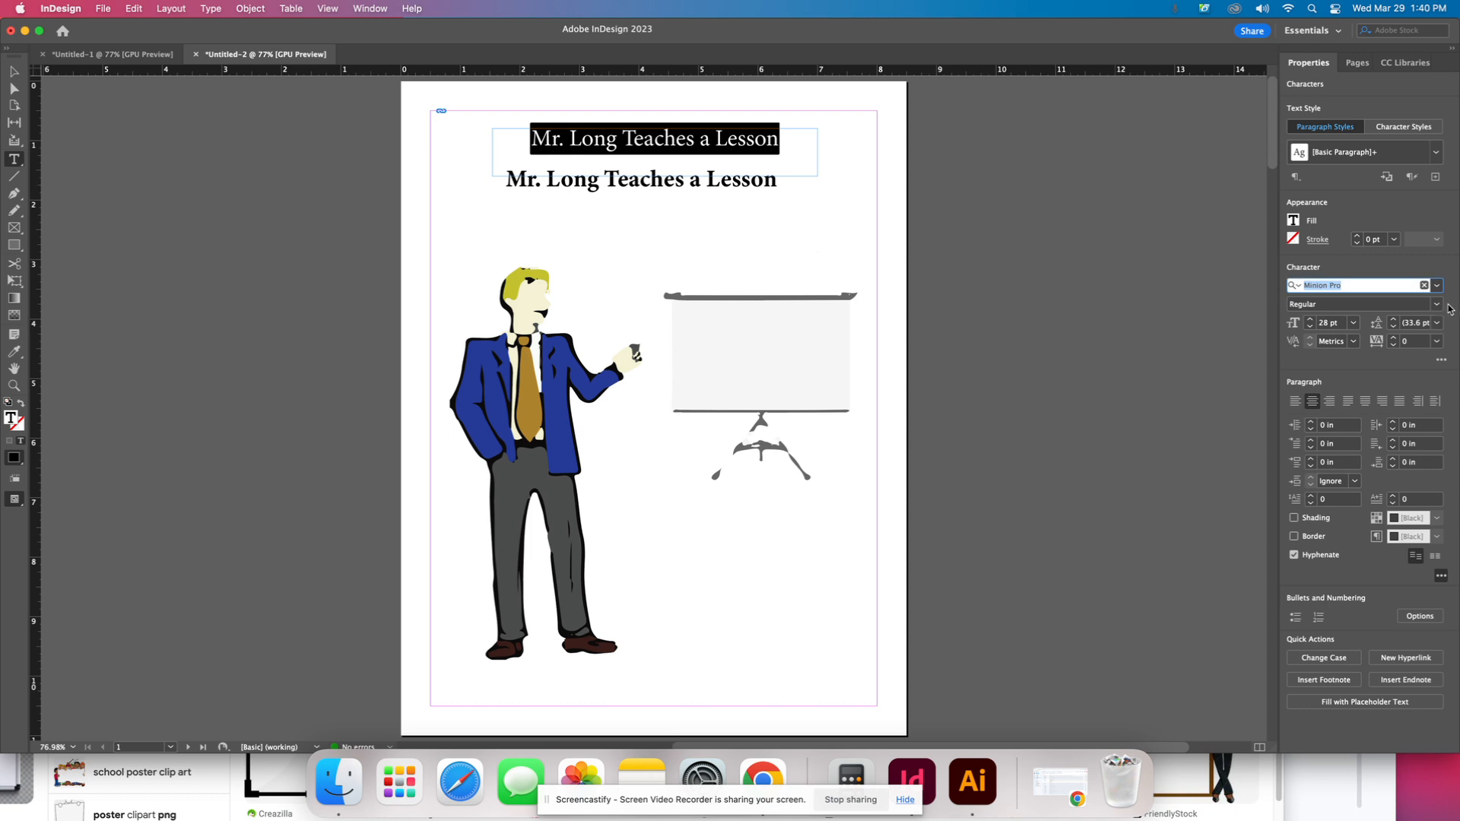
left_click(1437, 285)
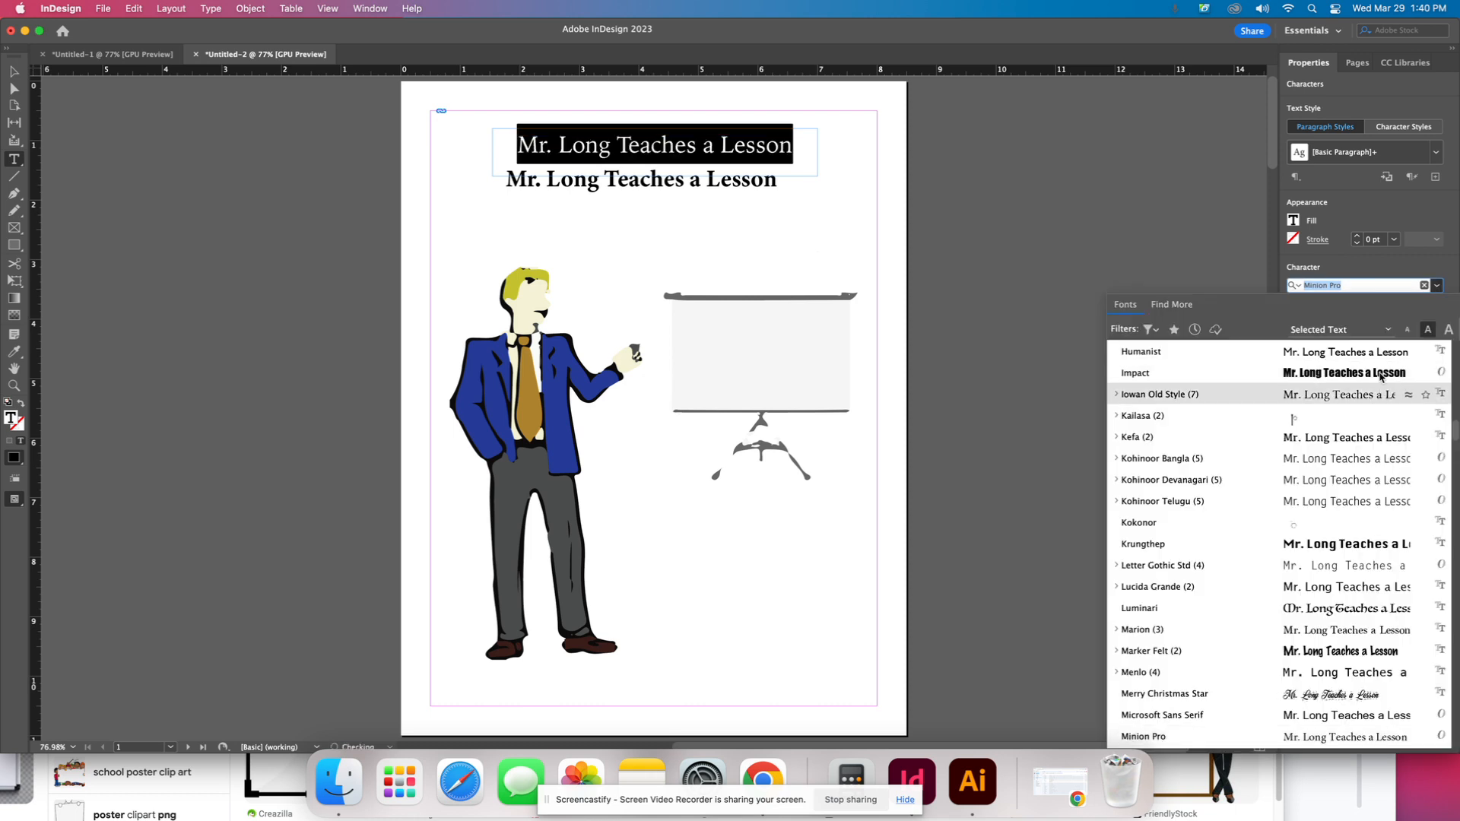
left_click(1318, 606)
left_click(1107, 248)
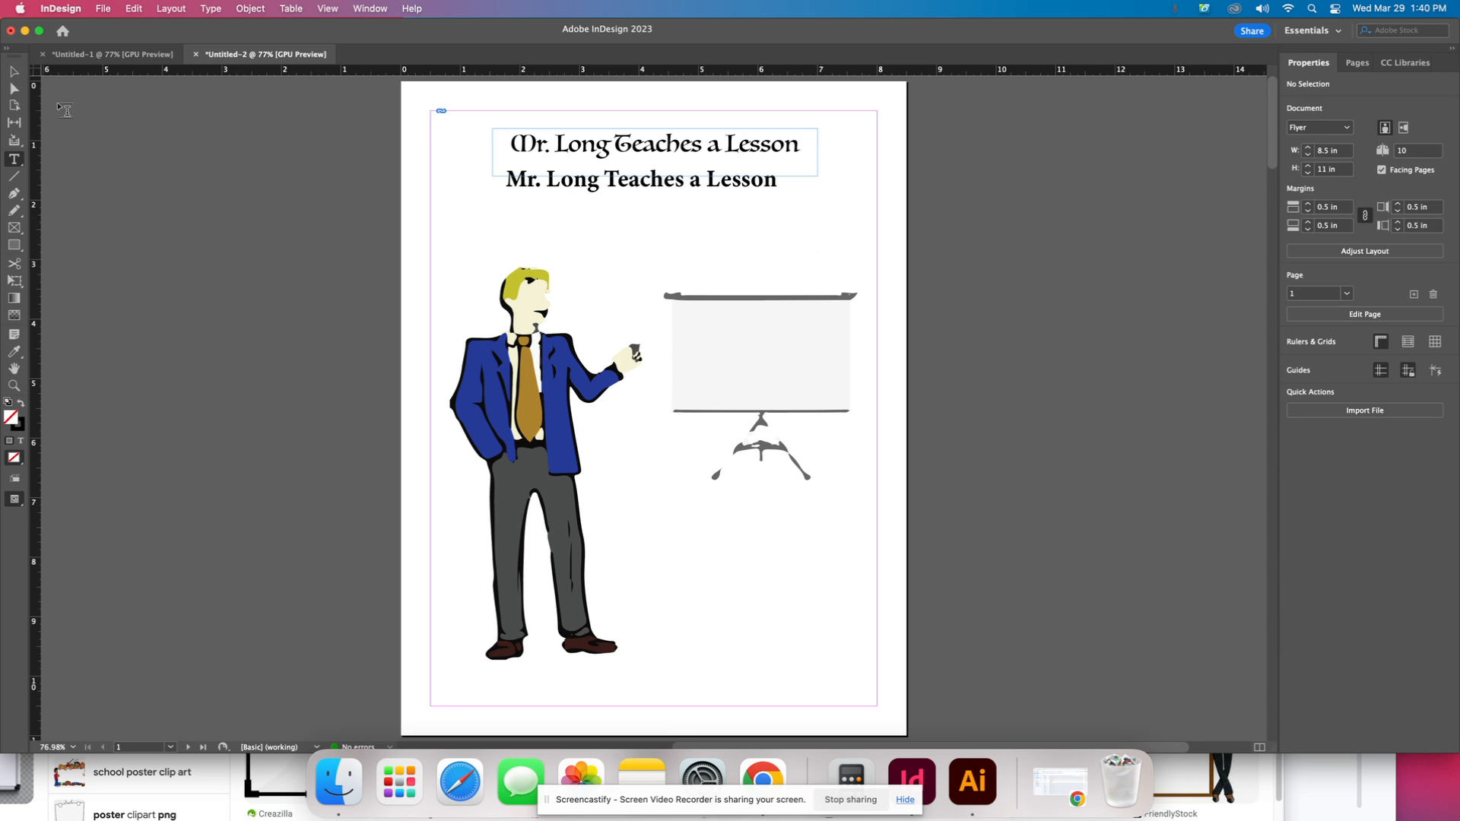
- Go to the page 2–3 spread and add a vertical ruler guide down the middle of page 2 at about 4.24 in
left_click(14, 71)
scroll(222, 260, "down", 10)
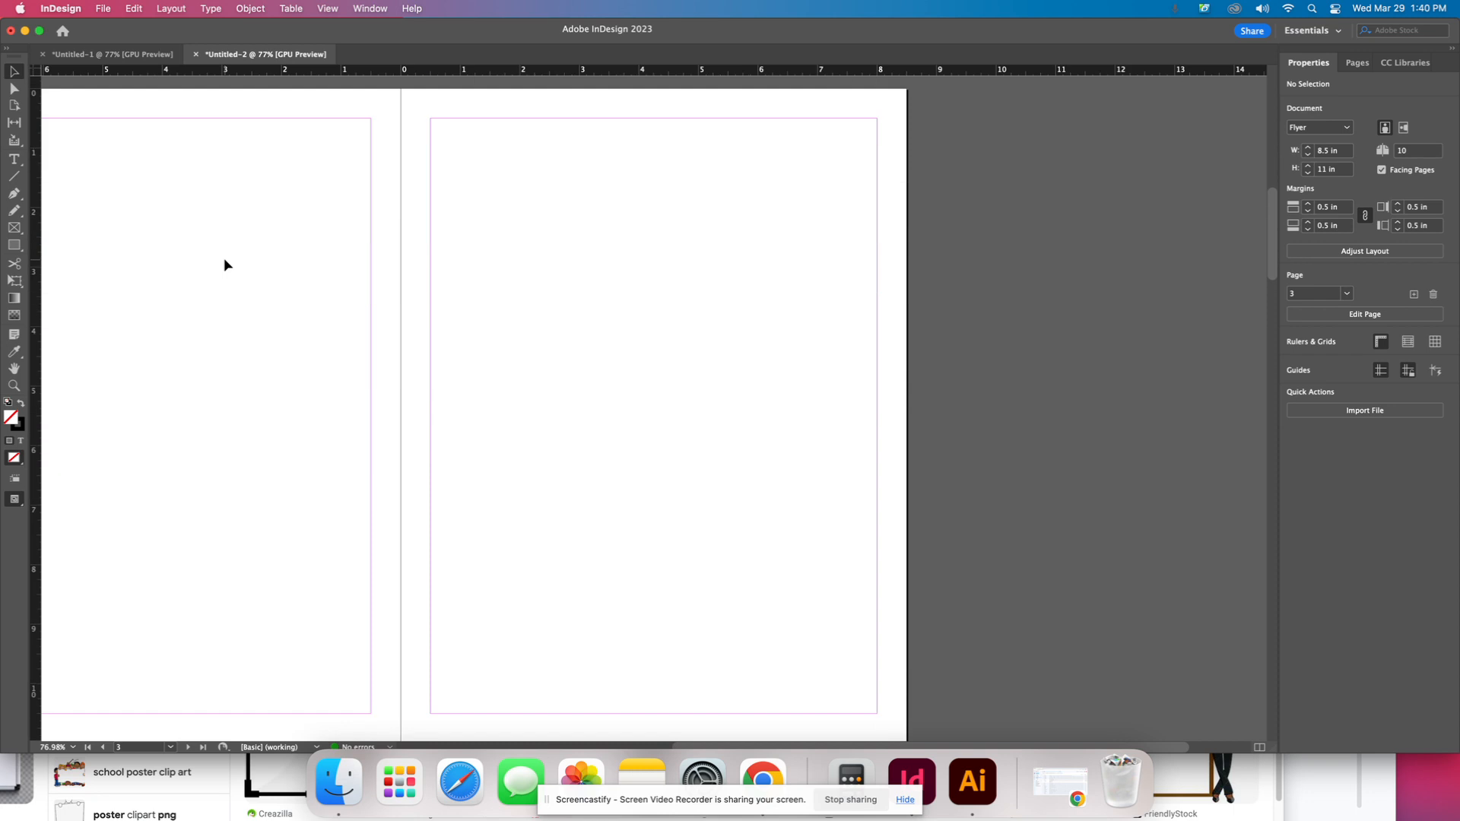
scroll(235, 270, "down", 1)
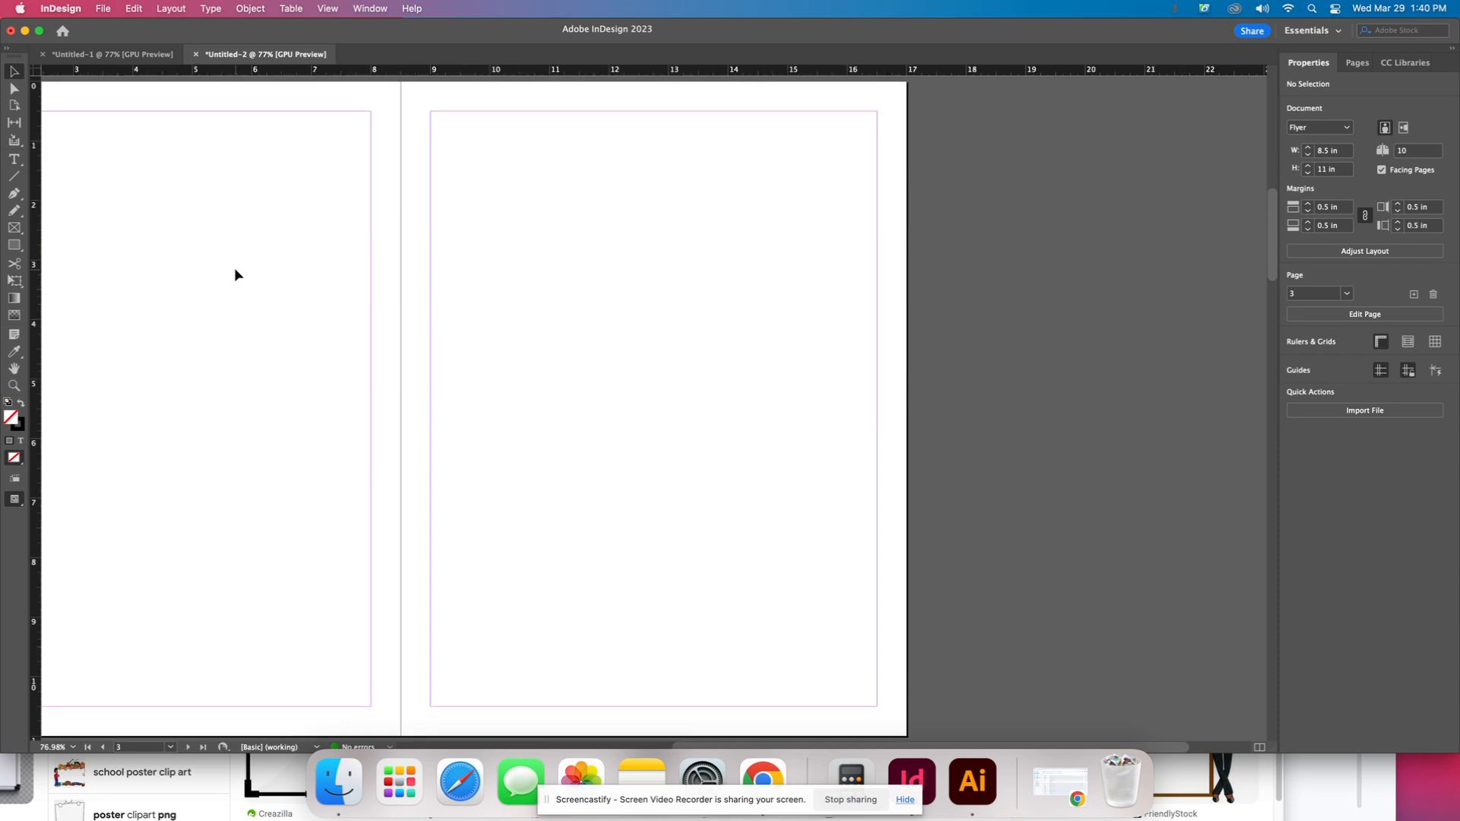
left_click_drag(235, 270, 496, 272)
key("super+minus")
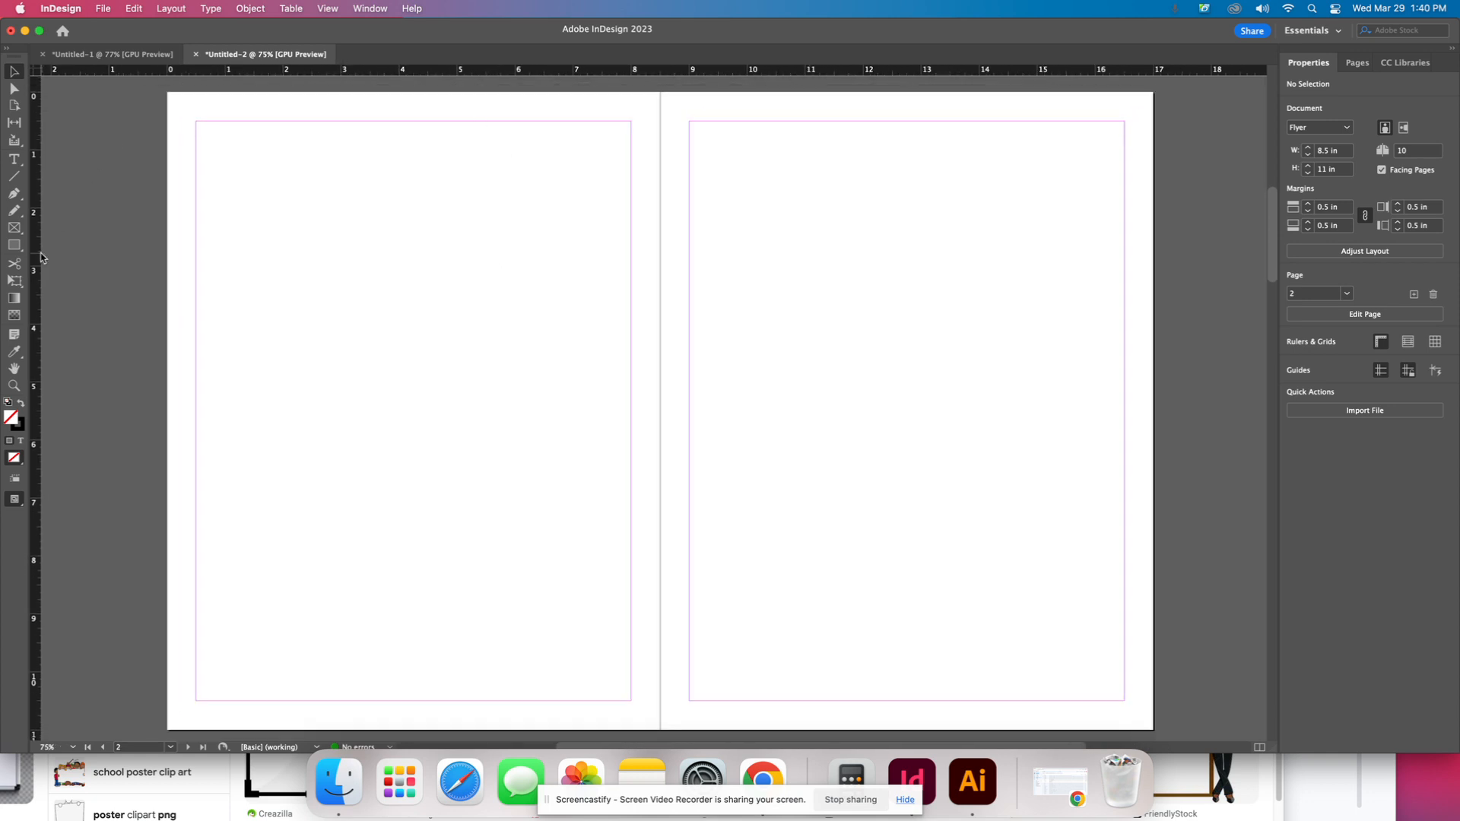
left_click_drag(41, 258, 413, 337)
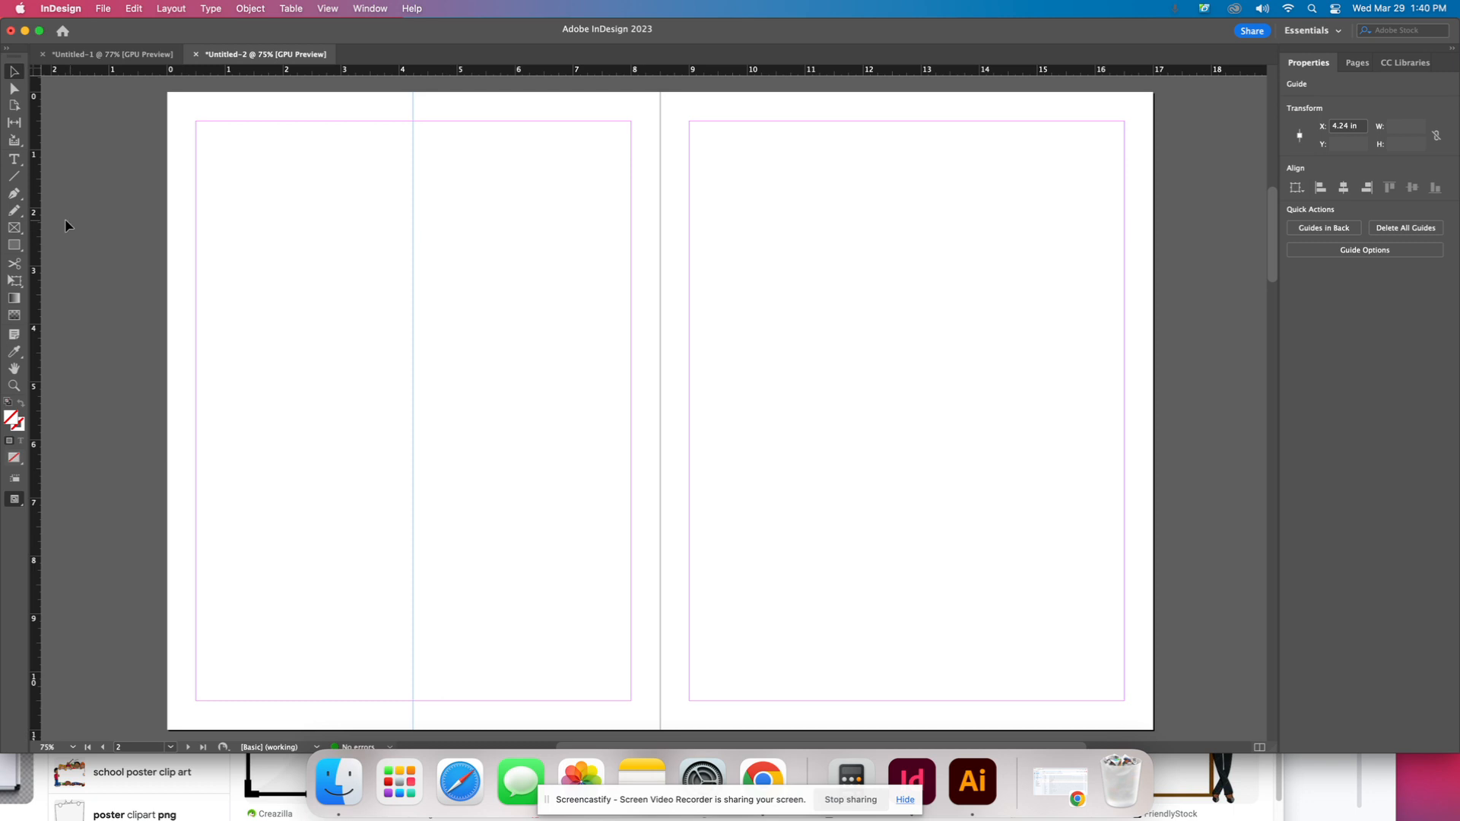
- Draw a rectangular frame about 4.68 by 4.2 in across the guide in the upper half of page 2
left_click(15, 227)
left_click_drag(288, 174, 559, 417)
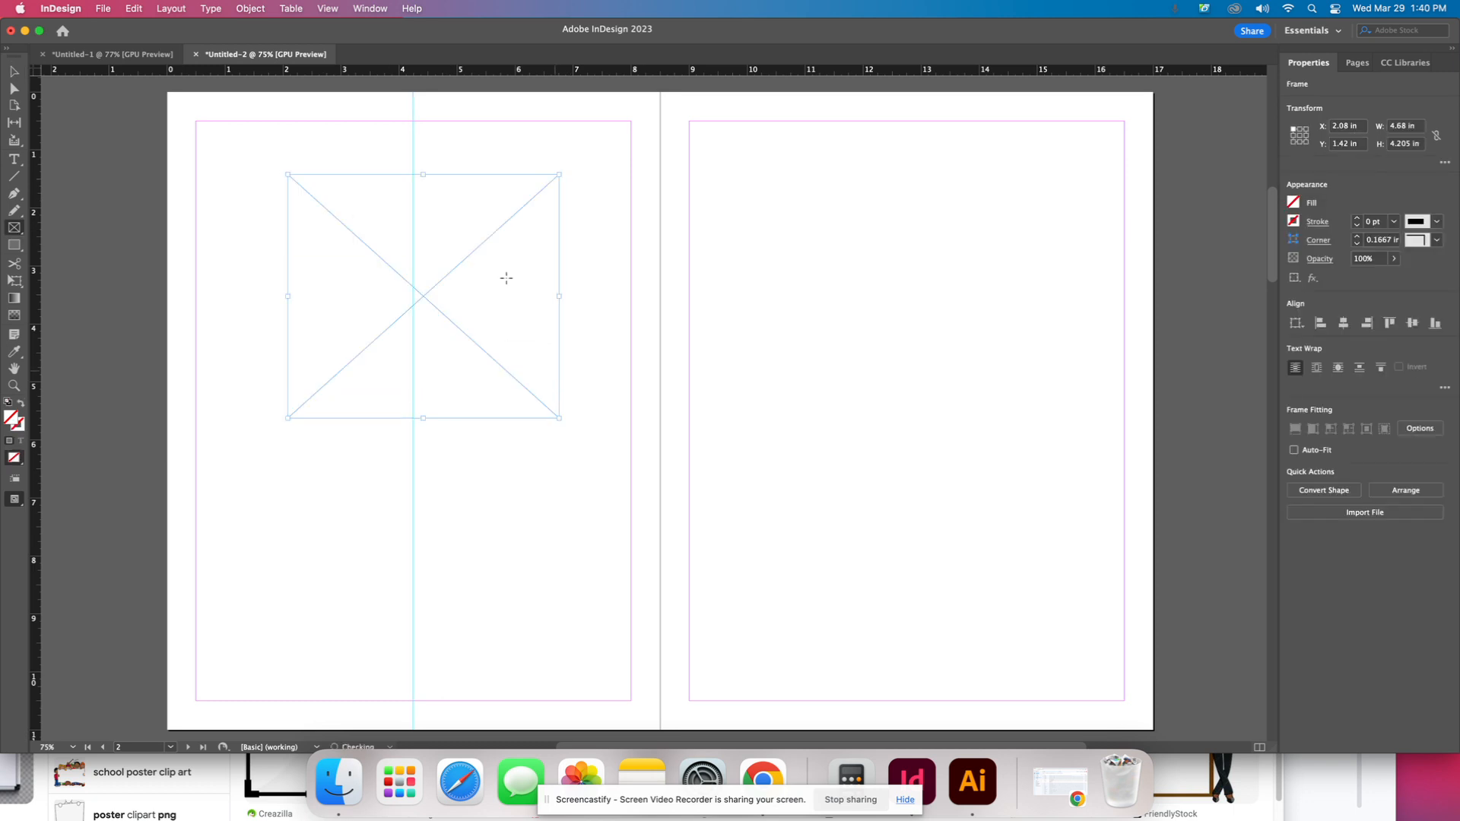
- Place the School House.ai artwork from the Desktop into the empty frame on page 2
left_click(103, 9)
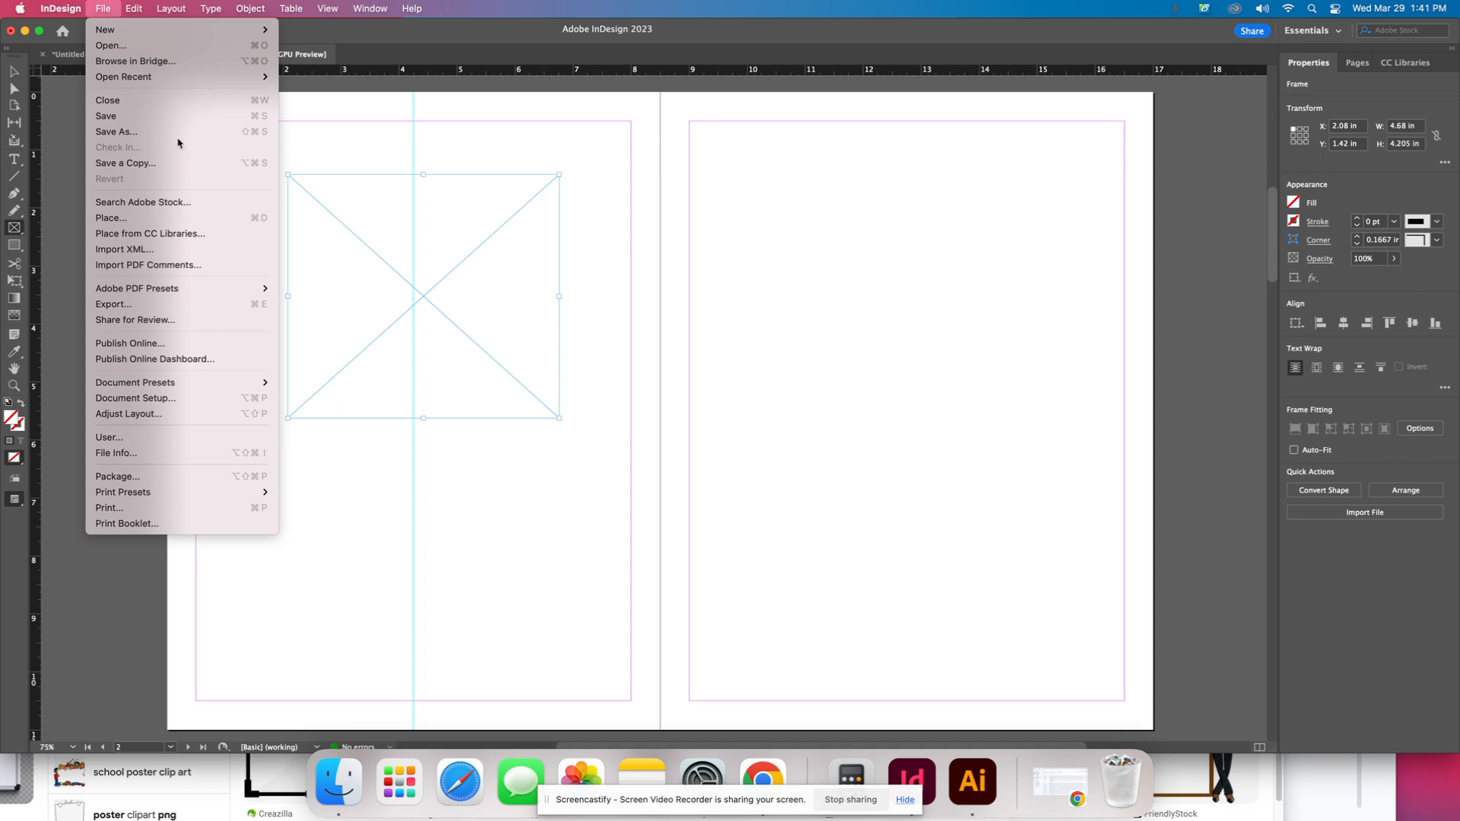
left_click(156, 216)
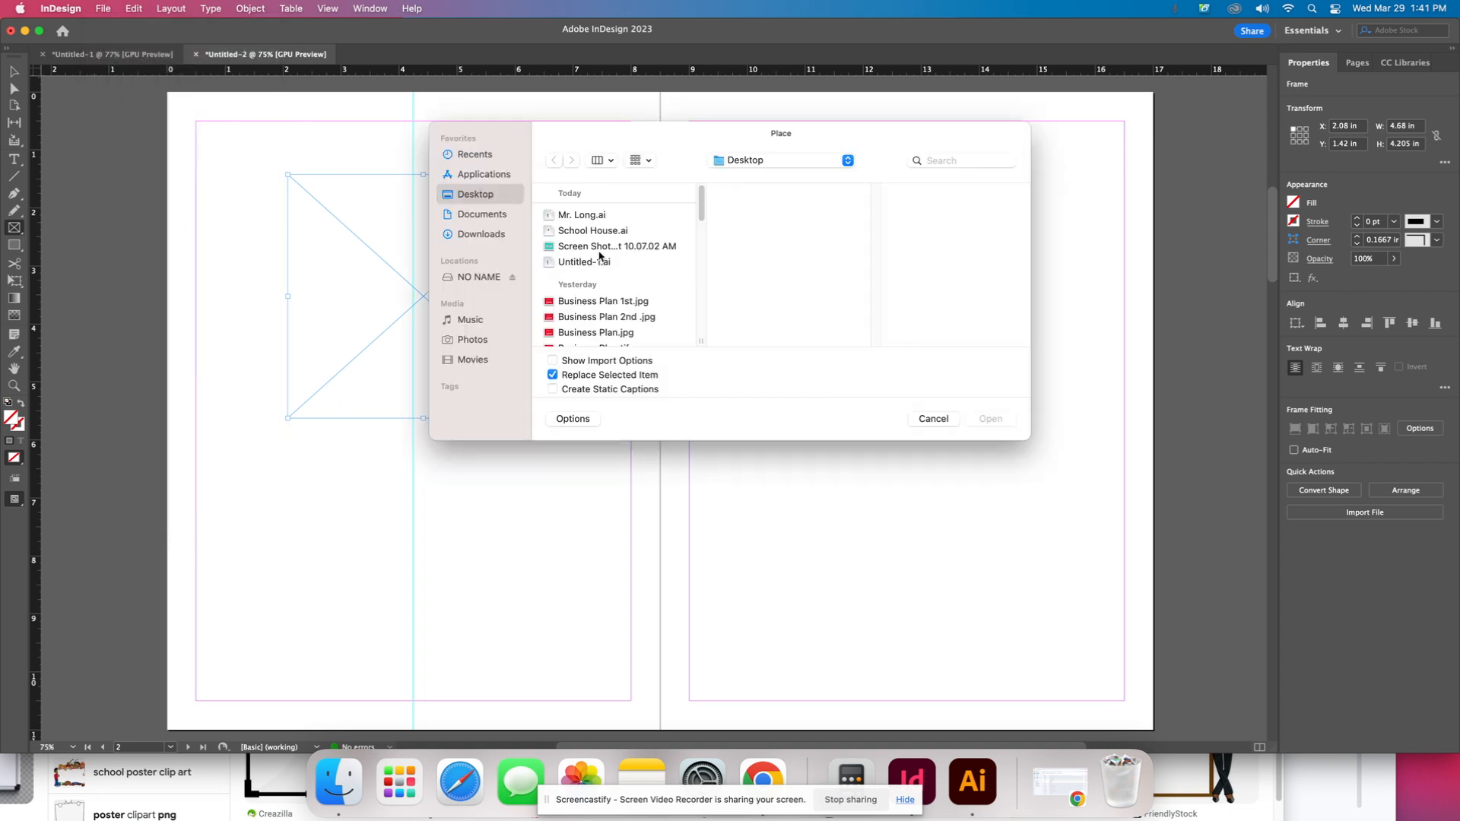
left_click(596, 235)
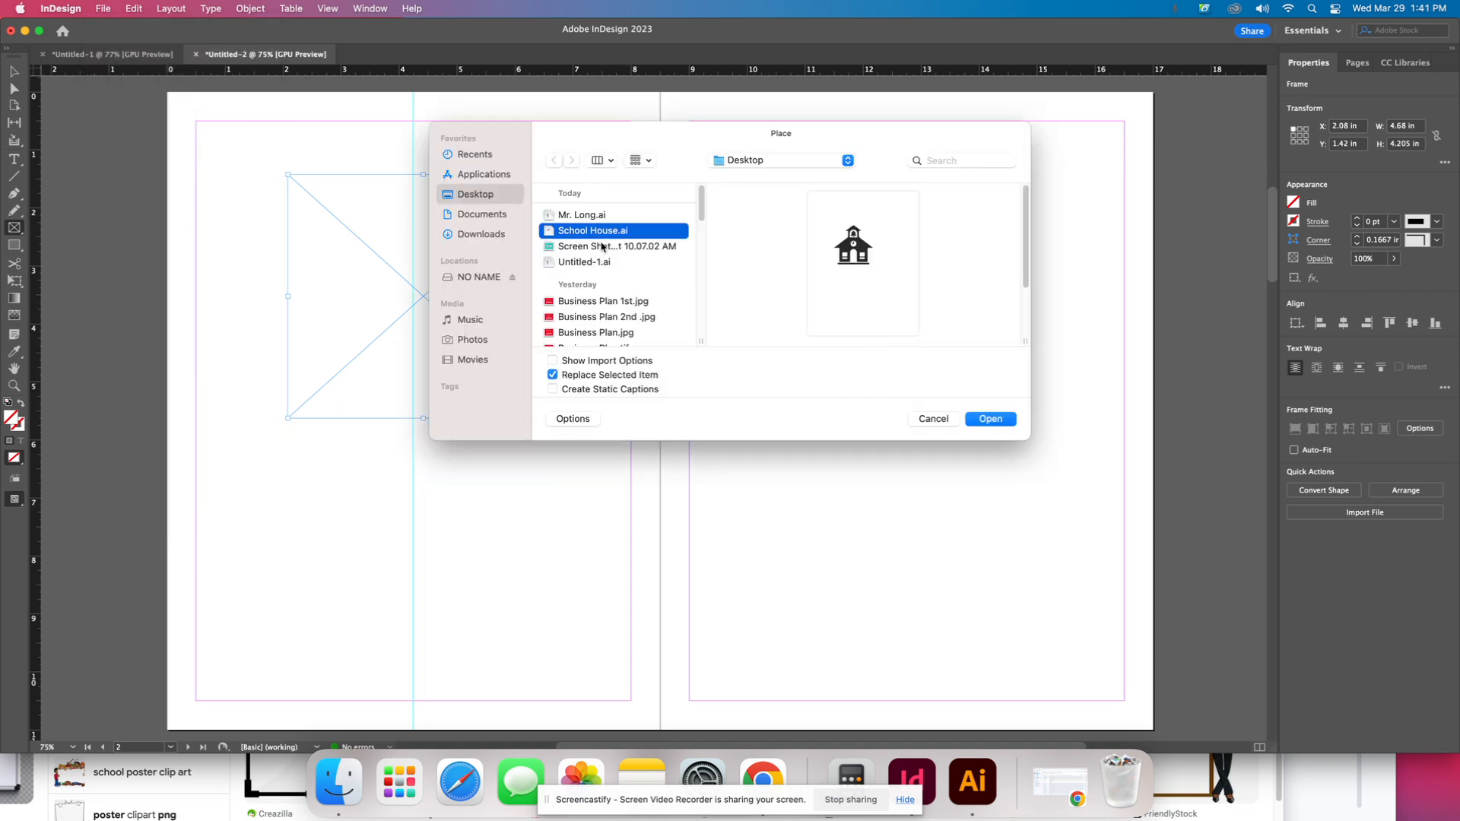
left_click(981, 421)
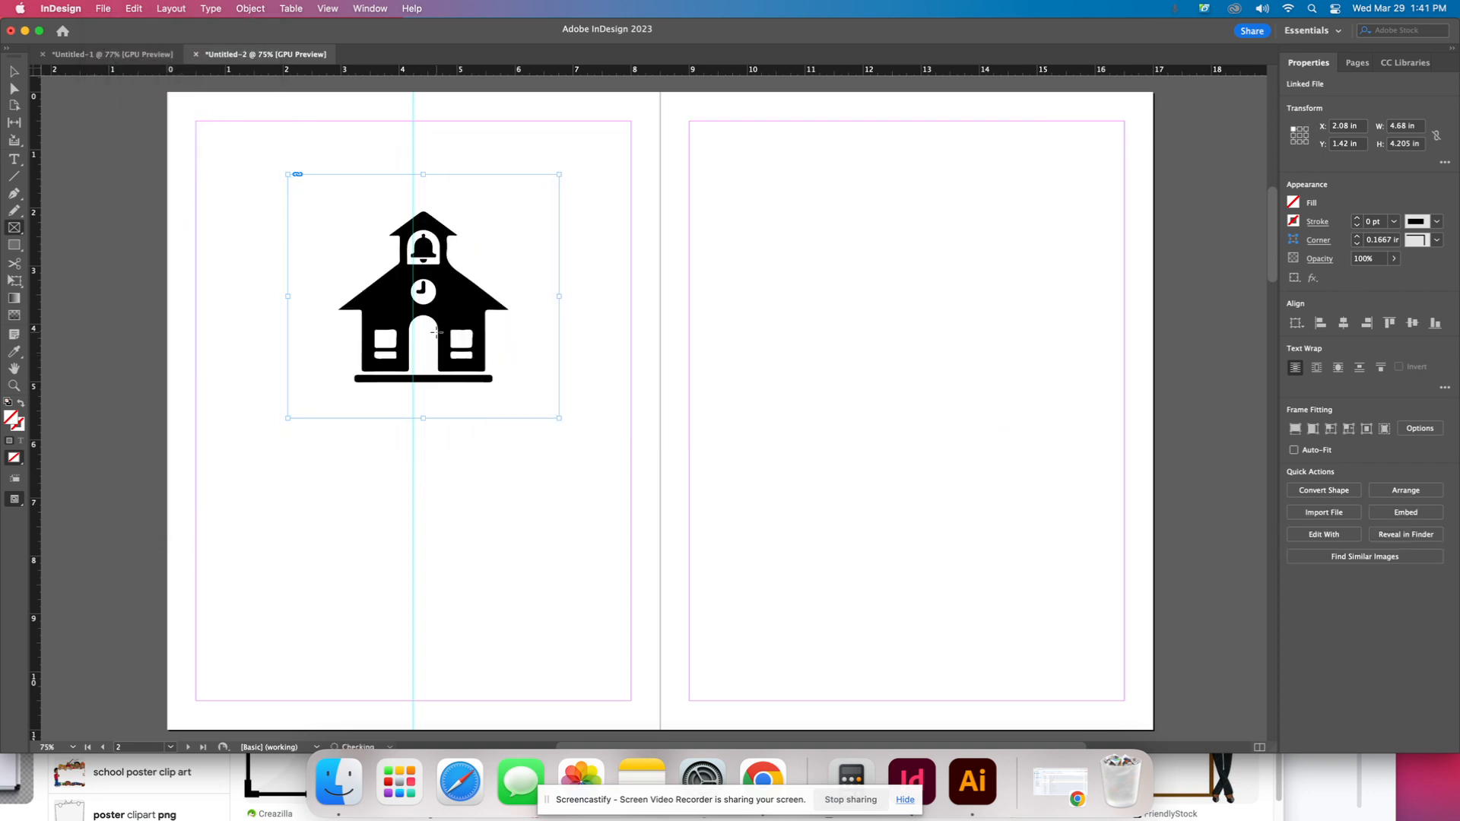
- Scale the schoolhouse image and its frame together with the Free Transform tool to about 5.55 by 4.99 in
left_click(15, 281)
mouse_move(449, 363)
left_mouse_down()
mouse_move(357, 321)
mouse_move(447, 357)
left_mouse_up()
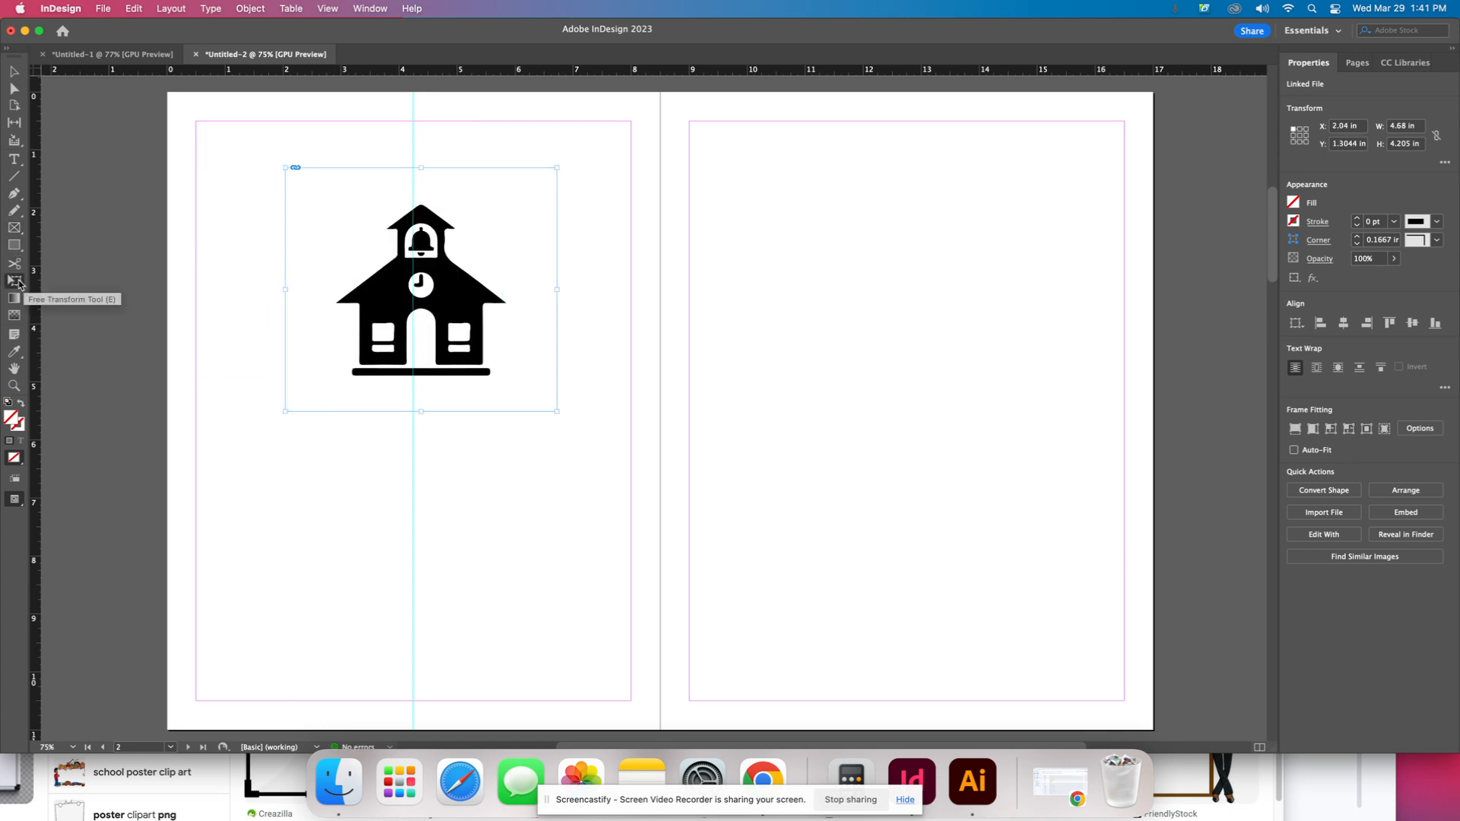
left_click_drag(557, 411, 456, 509)
key("super+z")
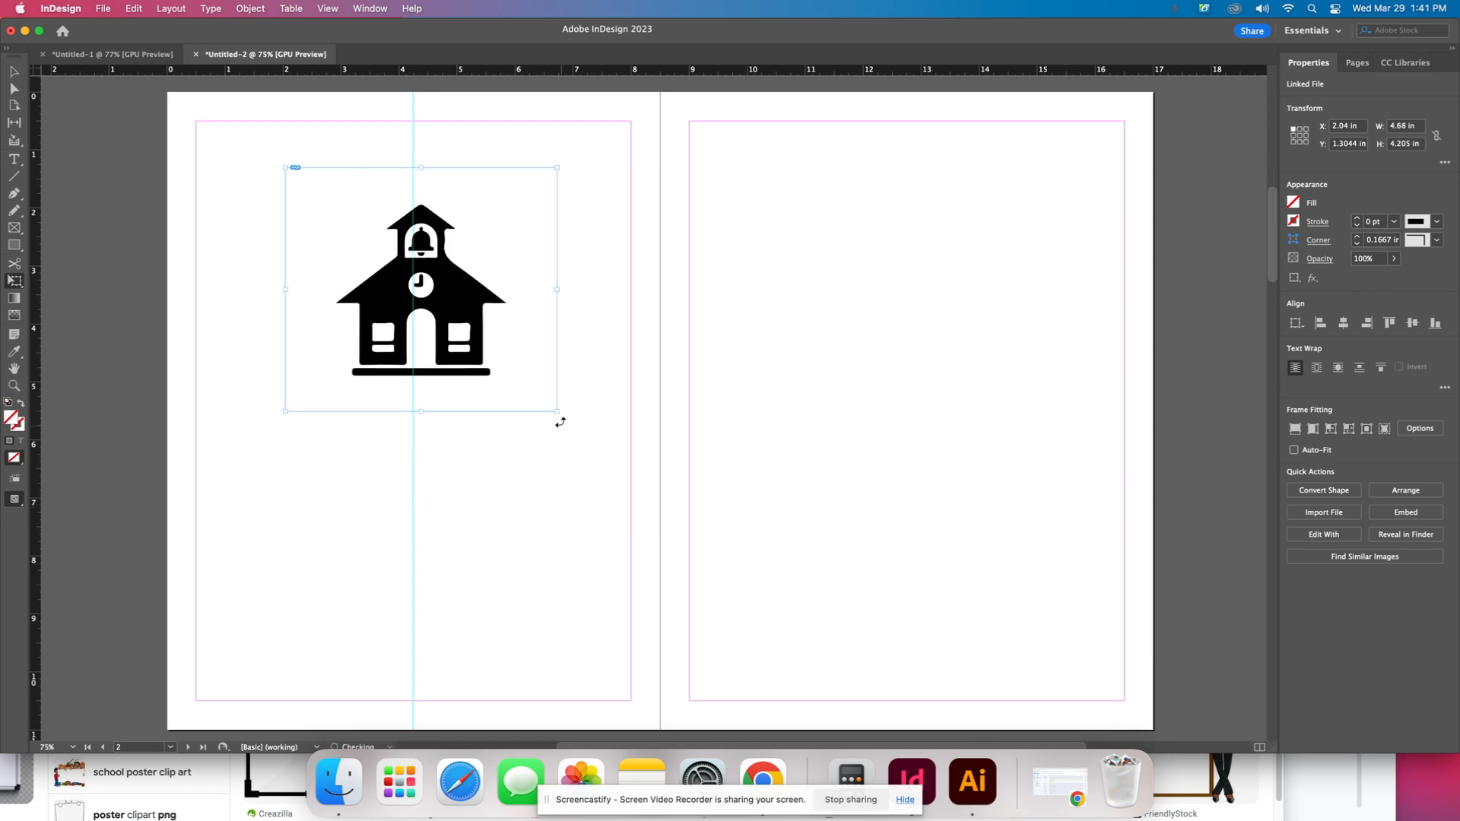
left_click_drag(556, 413, 718, 556)
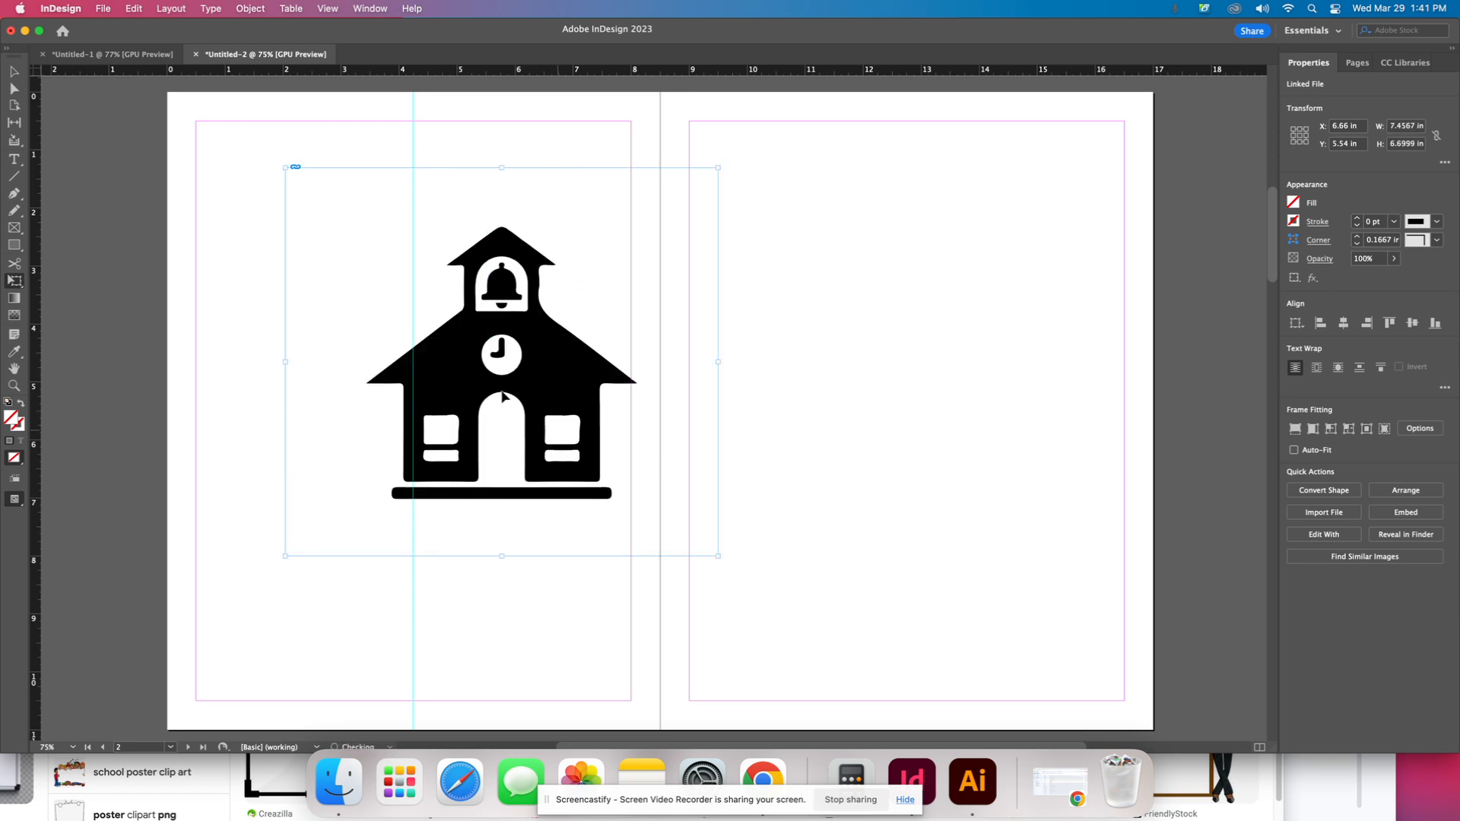
left_click_drag(502, 396, 411, 347)
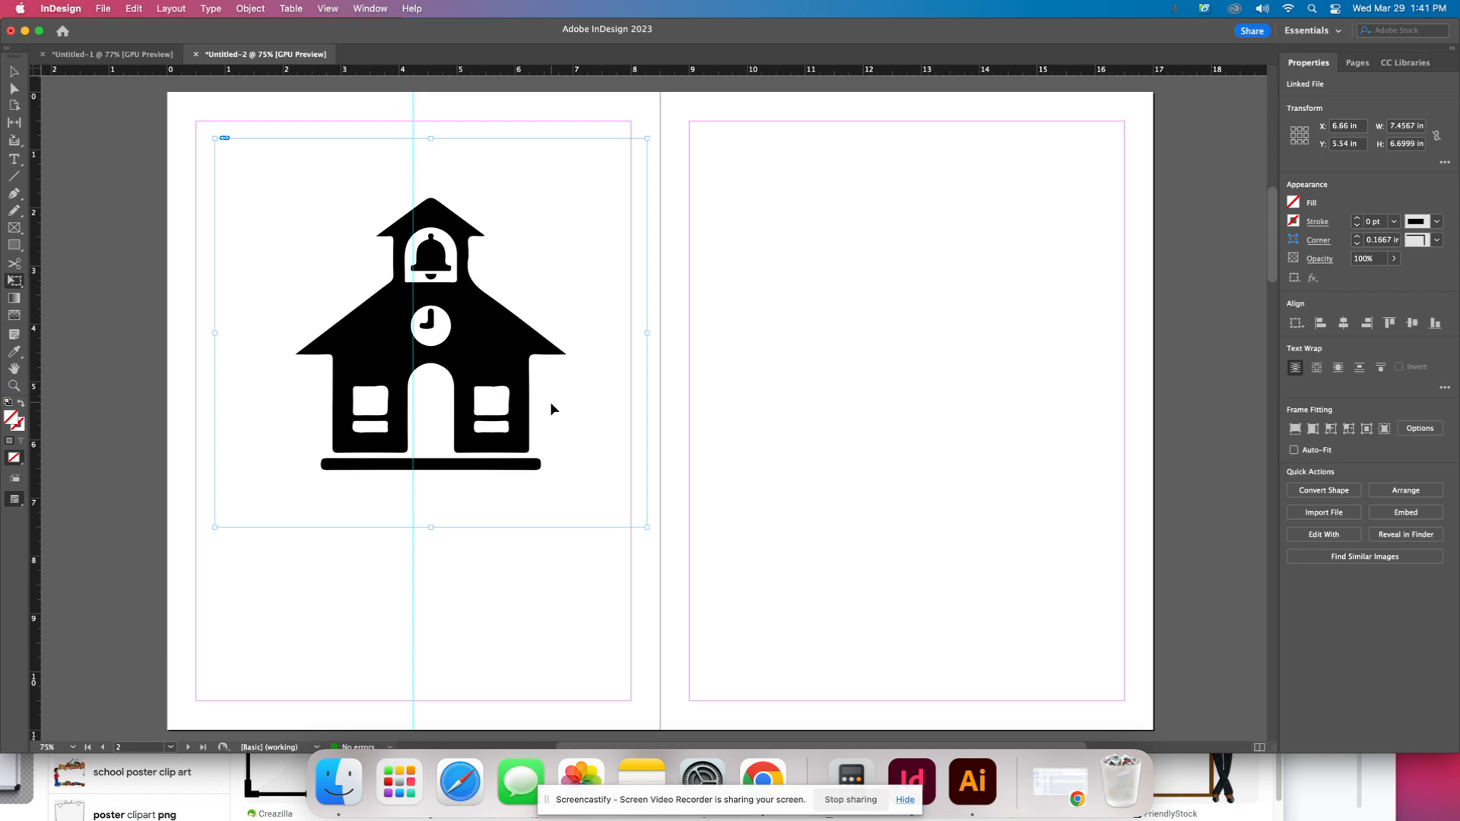
left_click_drag(650, 530, 540, 431)
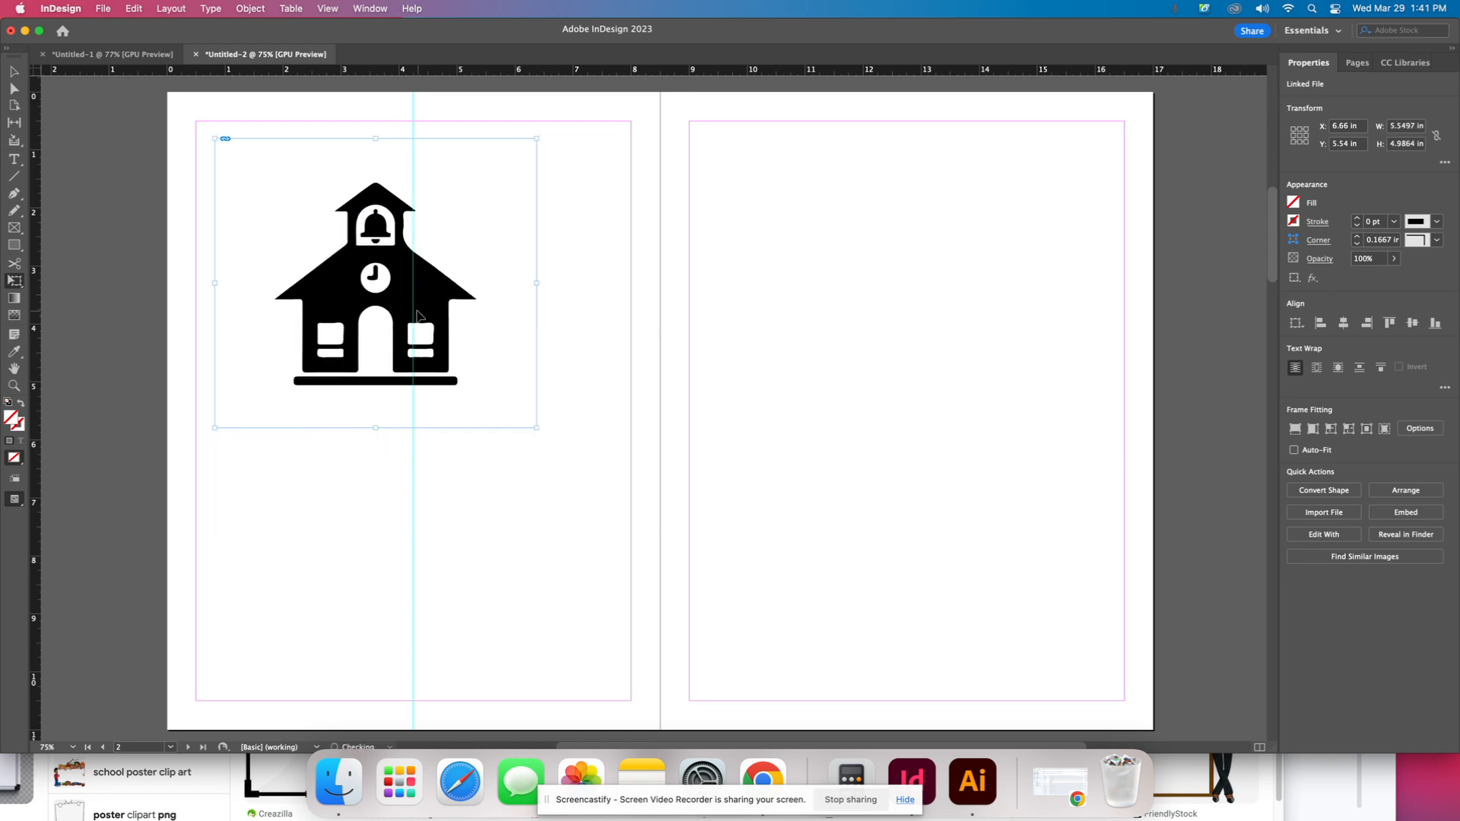
- Move the schoolhouse image so it is centered on the vertical guide in the upper half of page 2
left_click_drag(417, 314, 440, 330)
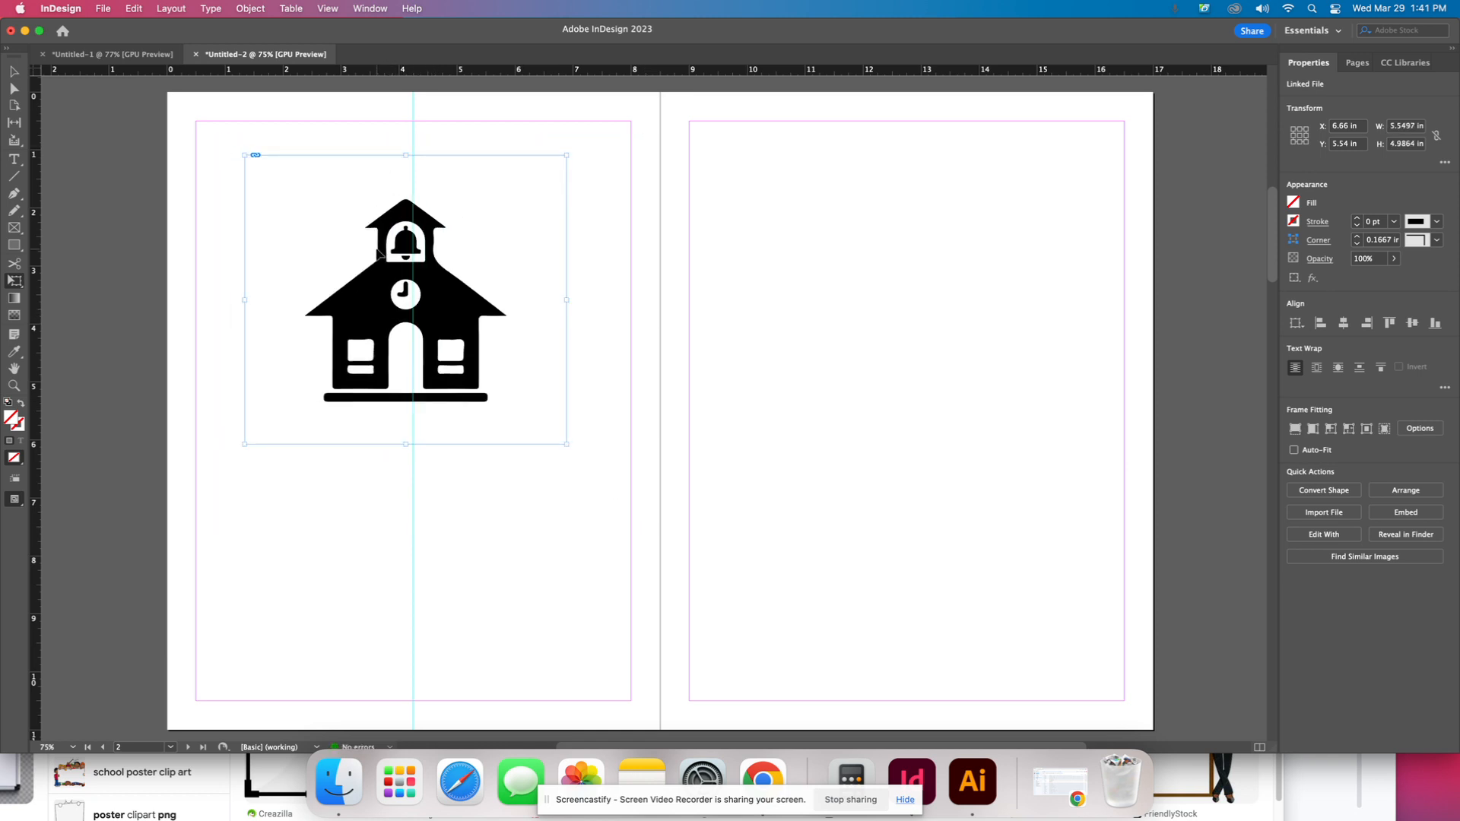
left_click_drag(394, 206, 399, 206)
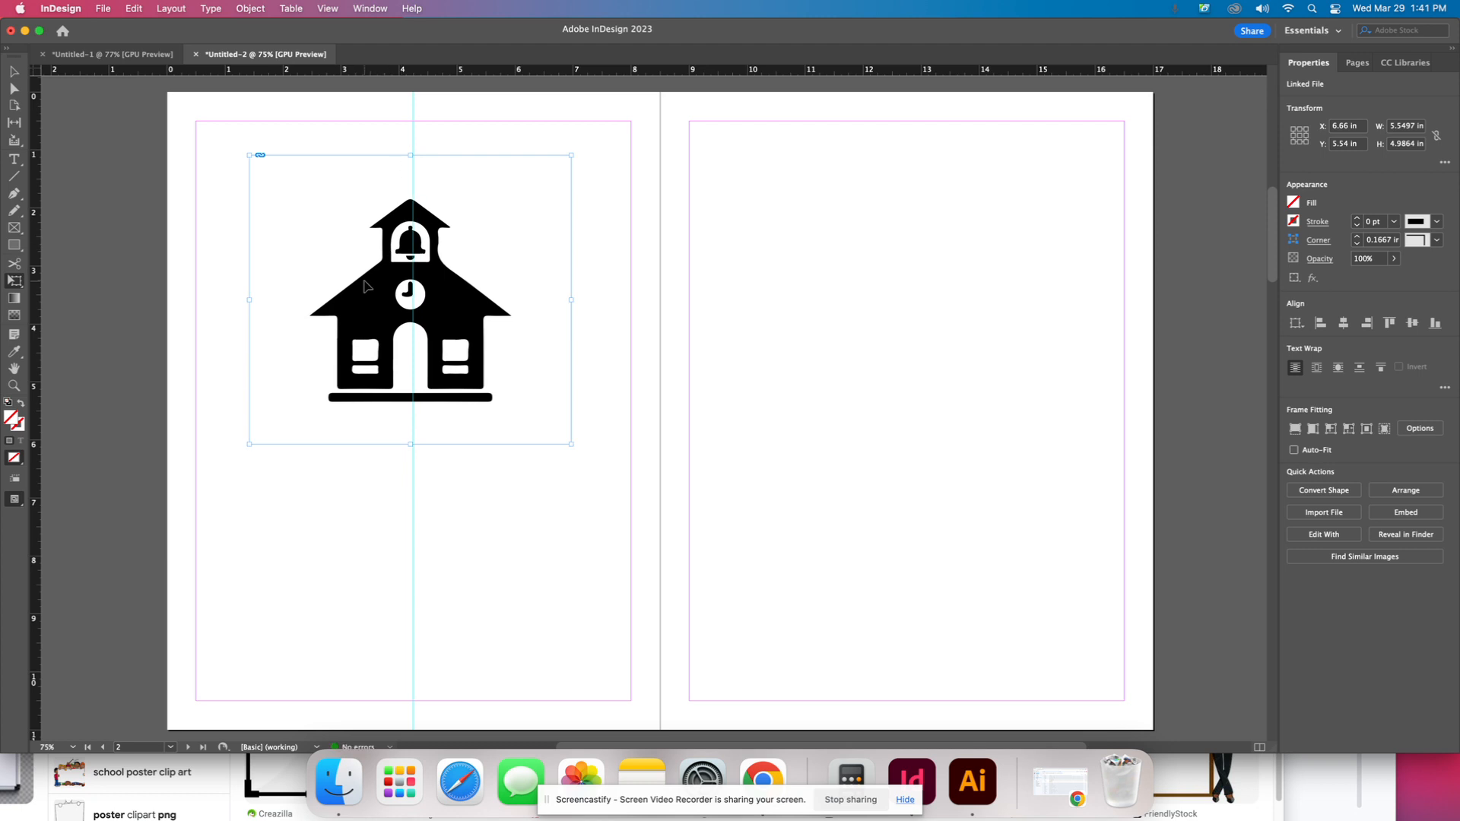
key("Right")
key("Right")
key("Right")
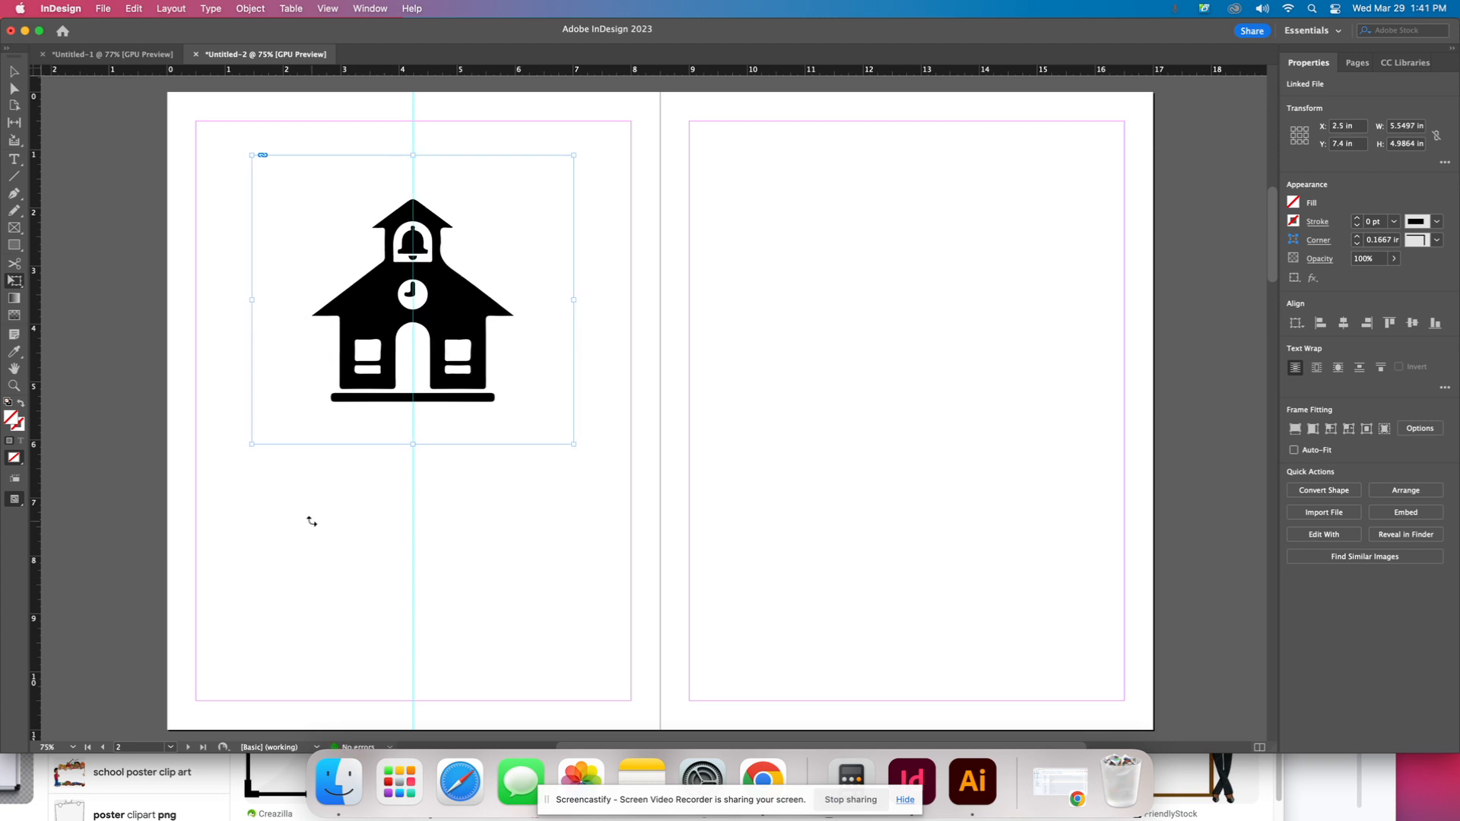
- Draw a text frame about 6.96 by 2.9 in below the schoolhouse and fill it with the "Once upon a time....." text copied from Untitled-1
key("t")
left_click_drag(209, 465, 613, 632)
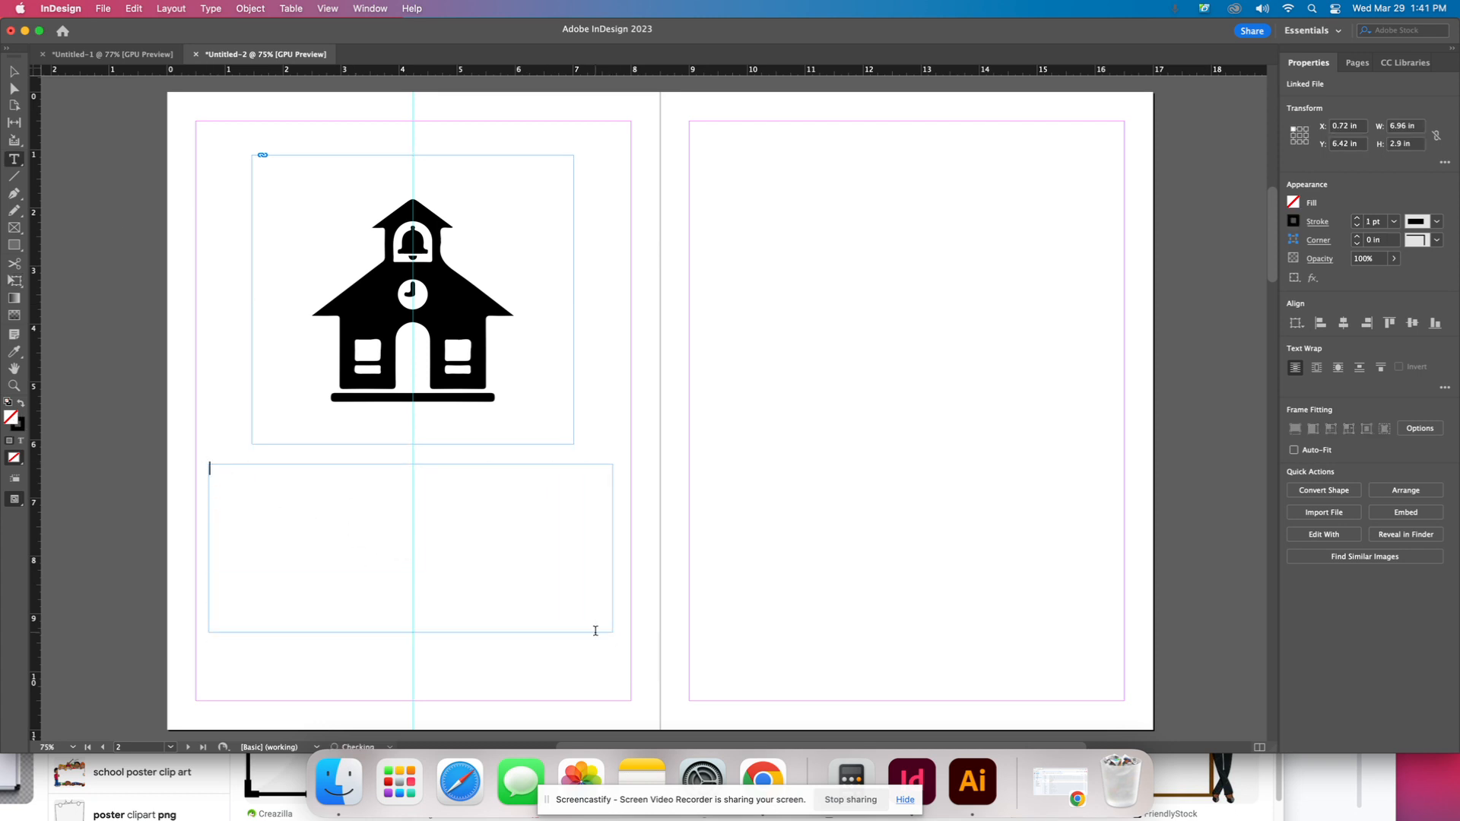
left_click(77, 60)
scroll(551, 344, "down", 10)
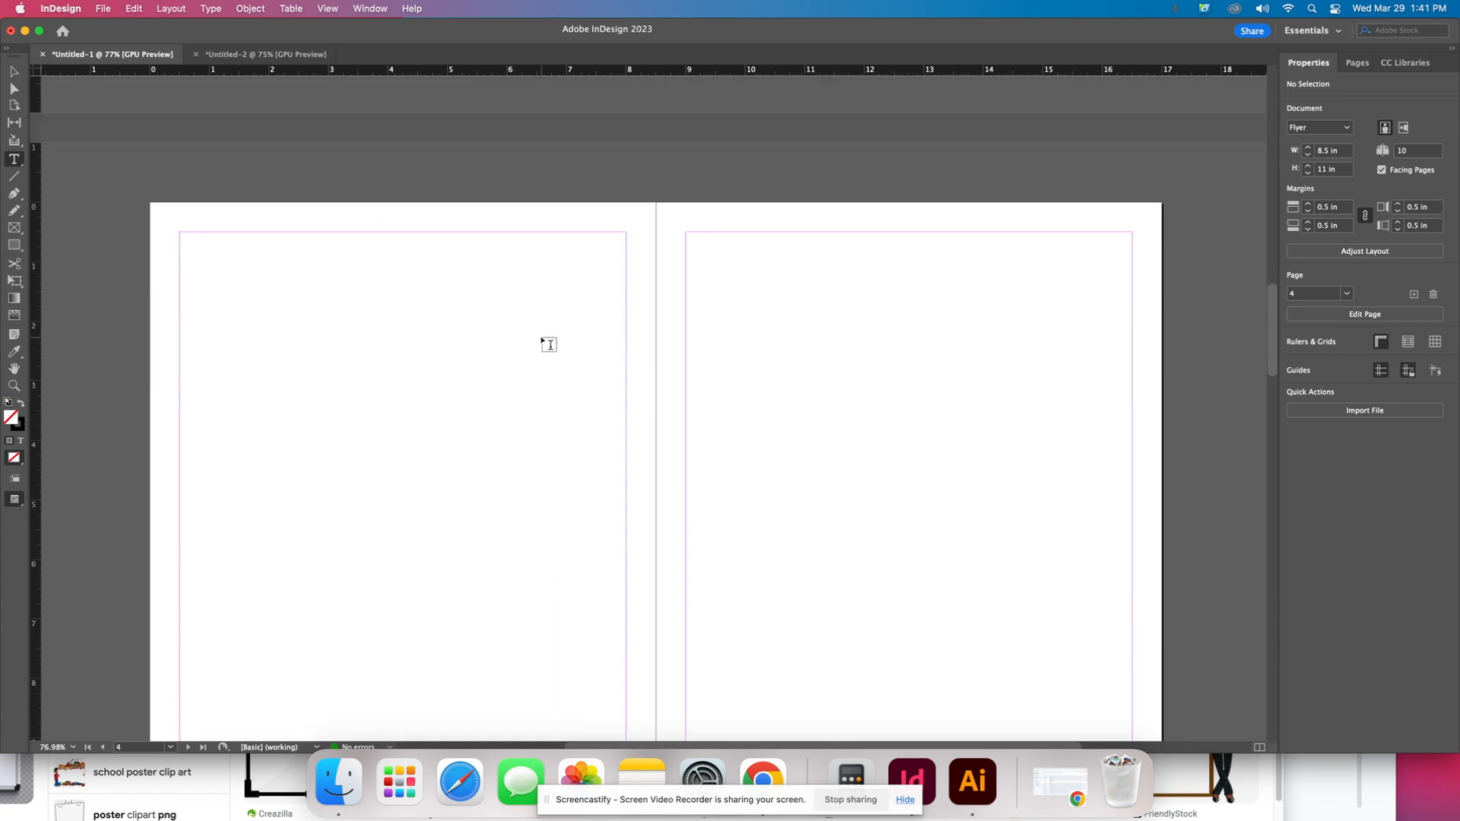
scroll(549, 345, "up", 10)
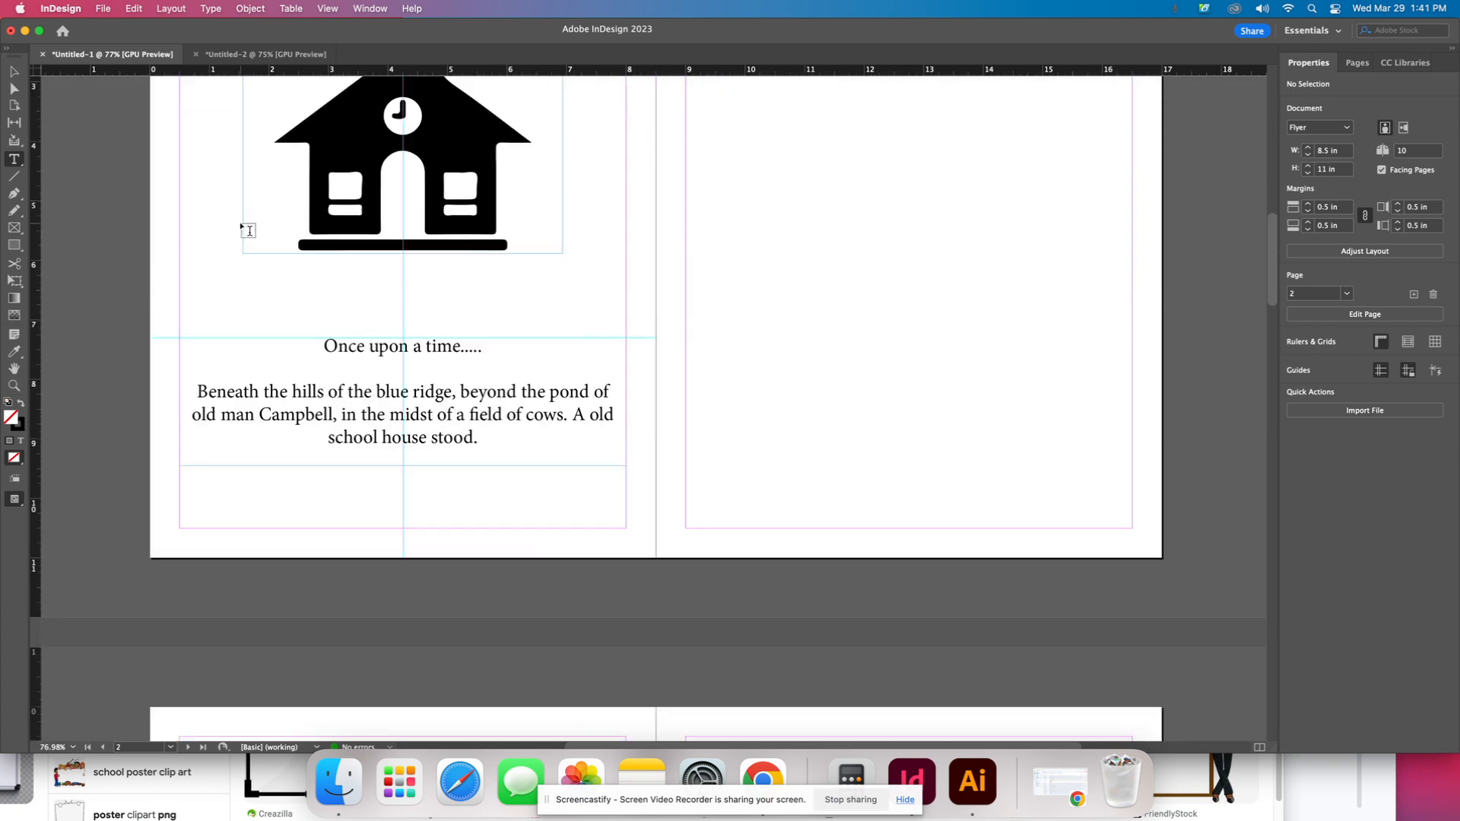
left_click(409, 435)
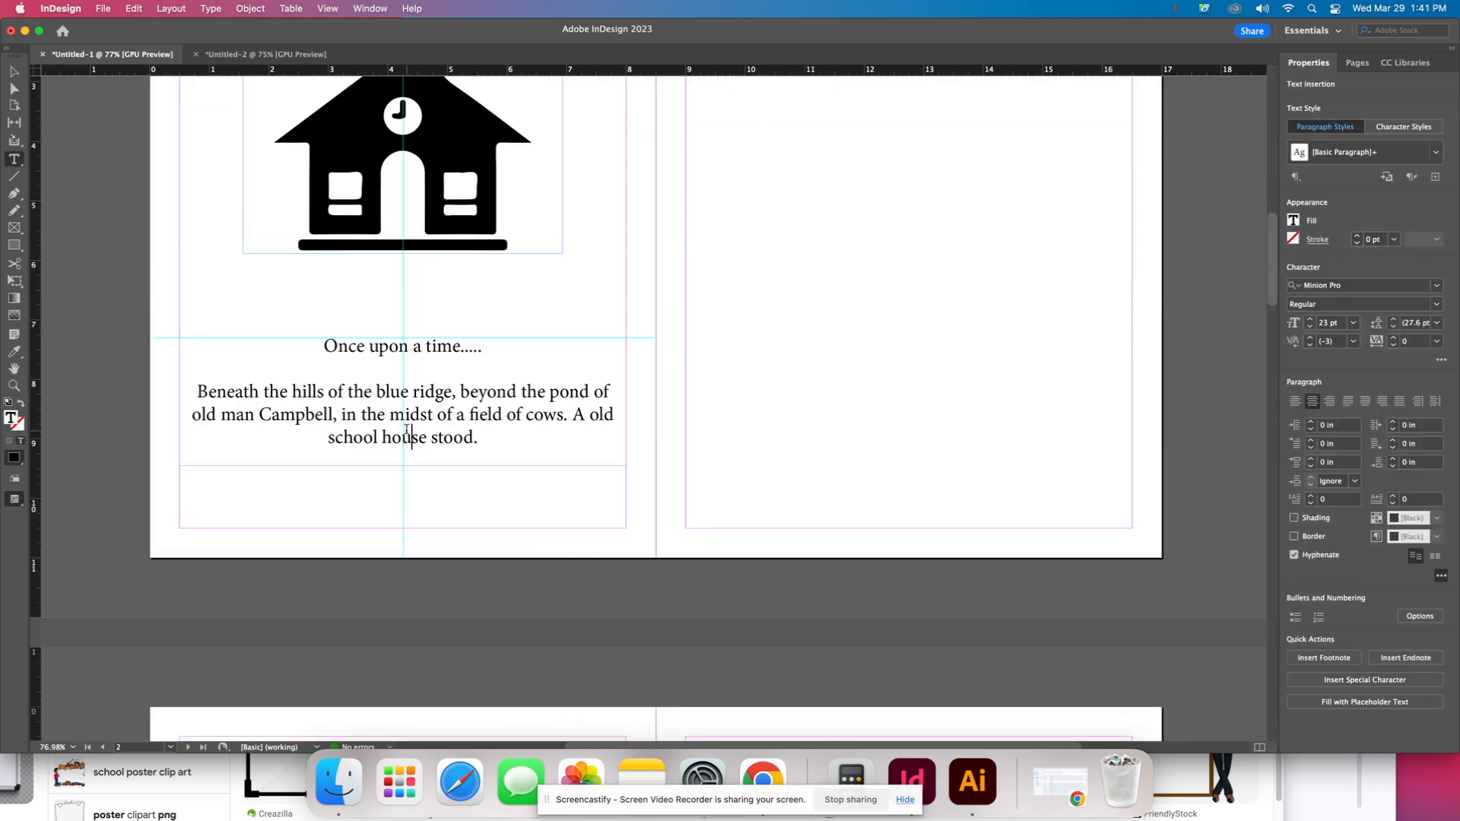
key("super+a")
key("super+c")
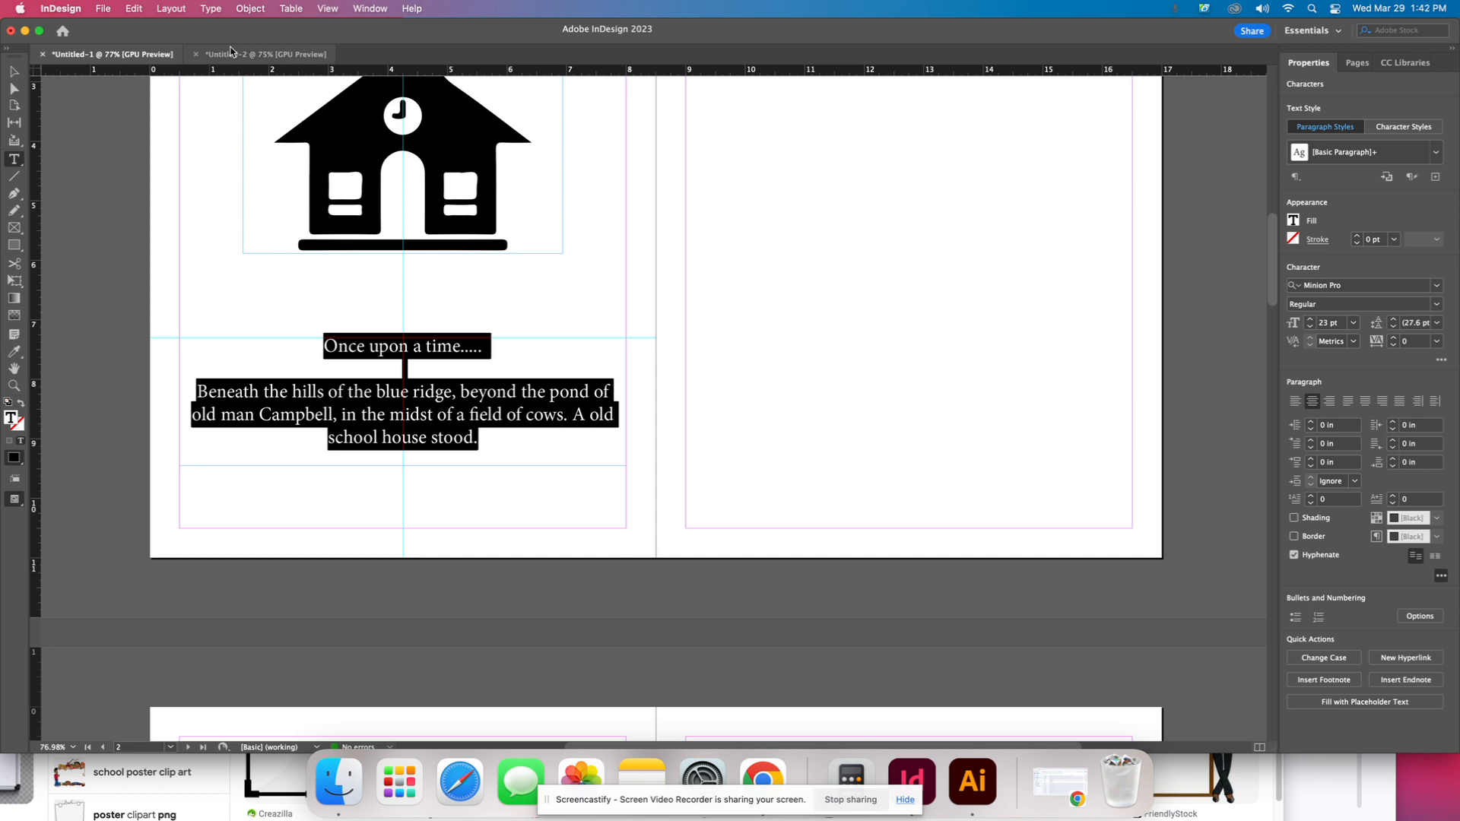
left_click(230, 53)
left_click(326, 506)
key("super+v")
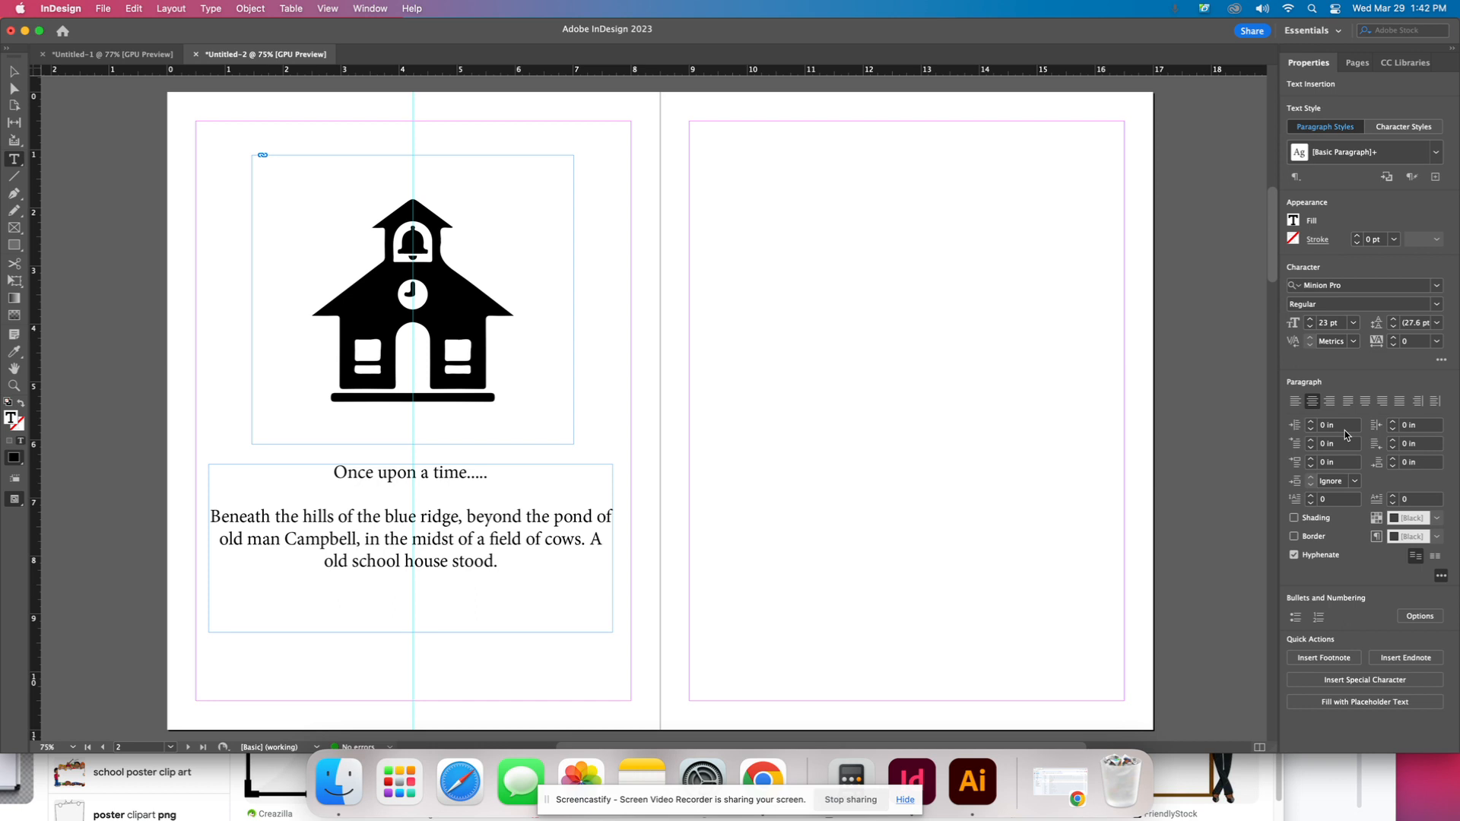
- Show the additional character formatting options for the story text
left_click(1441, 359)
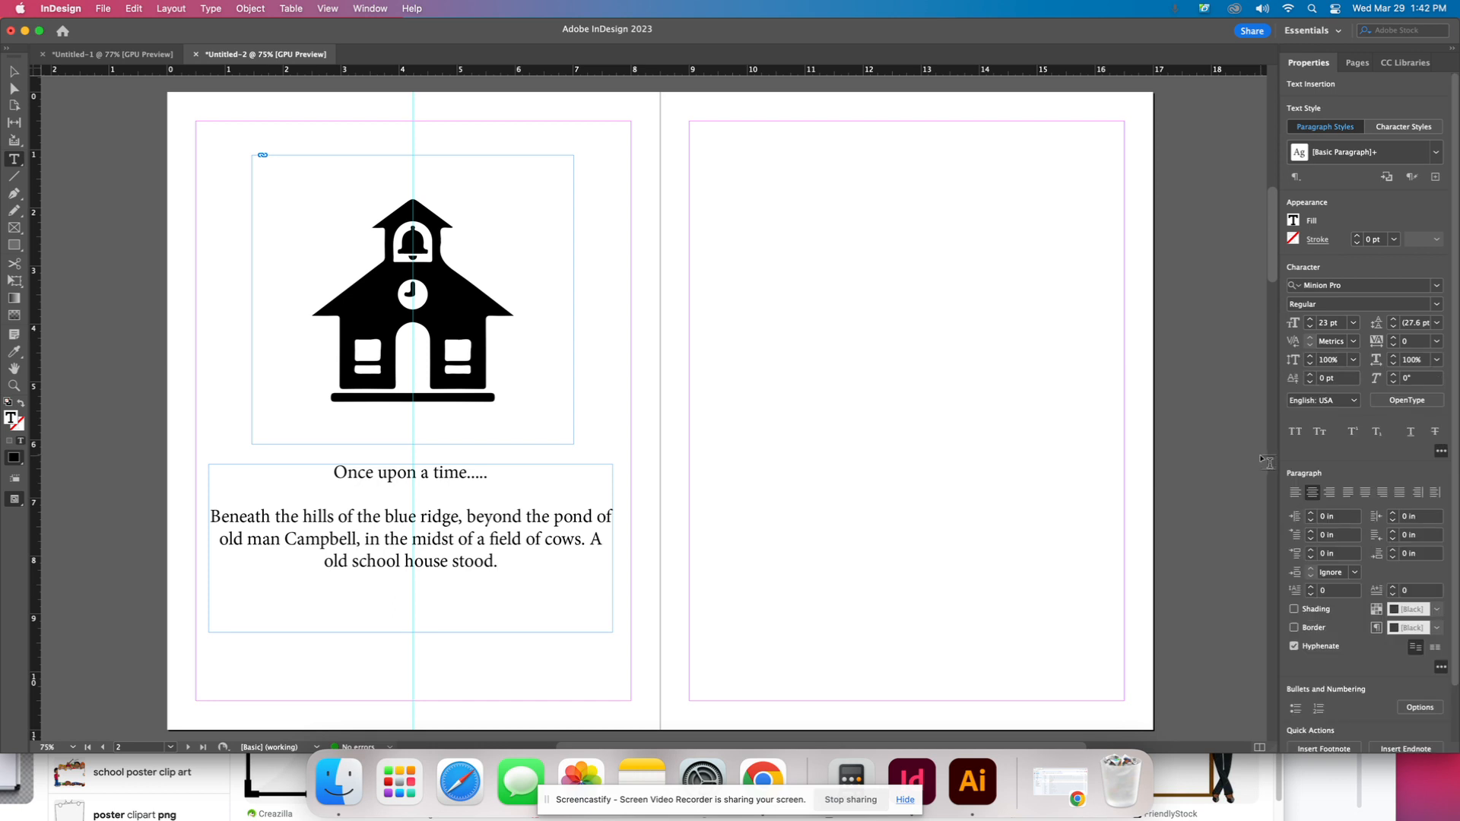
left_click(1441, 453)
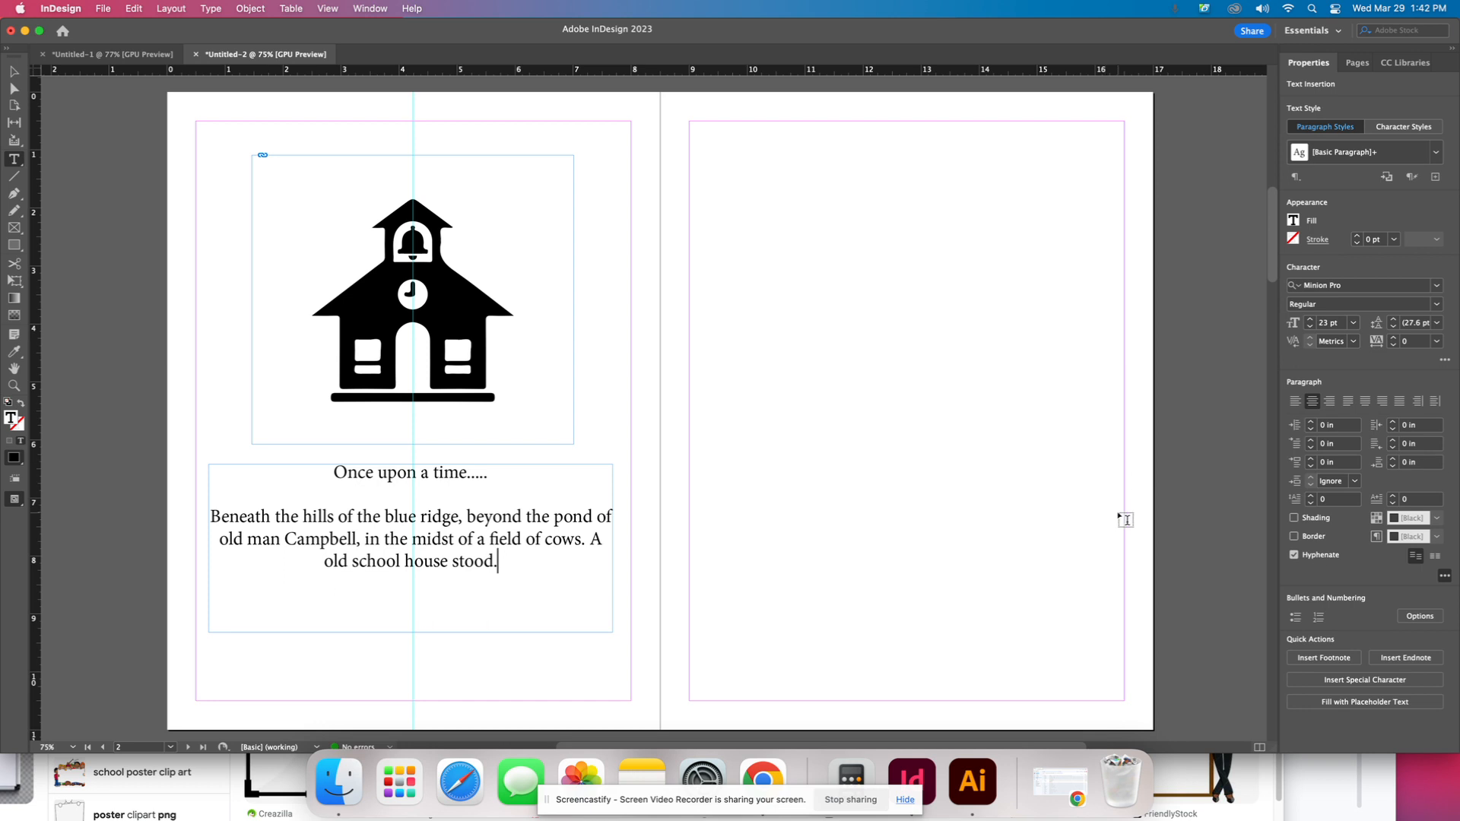
left_click(1447, 362)
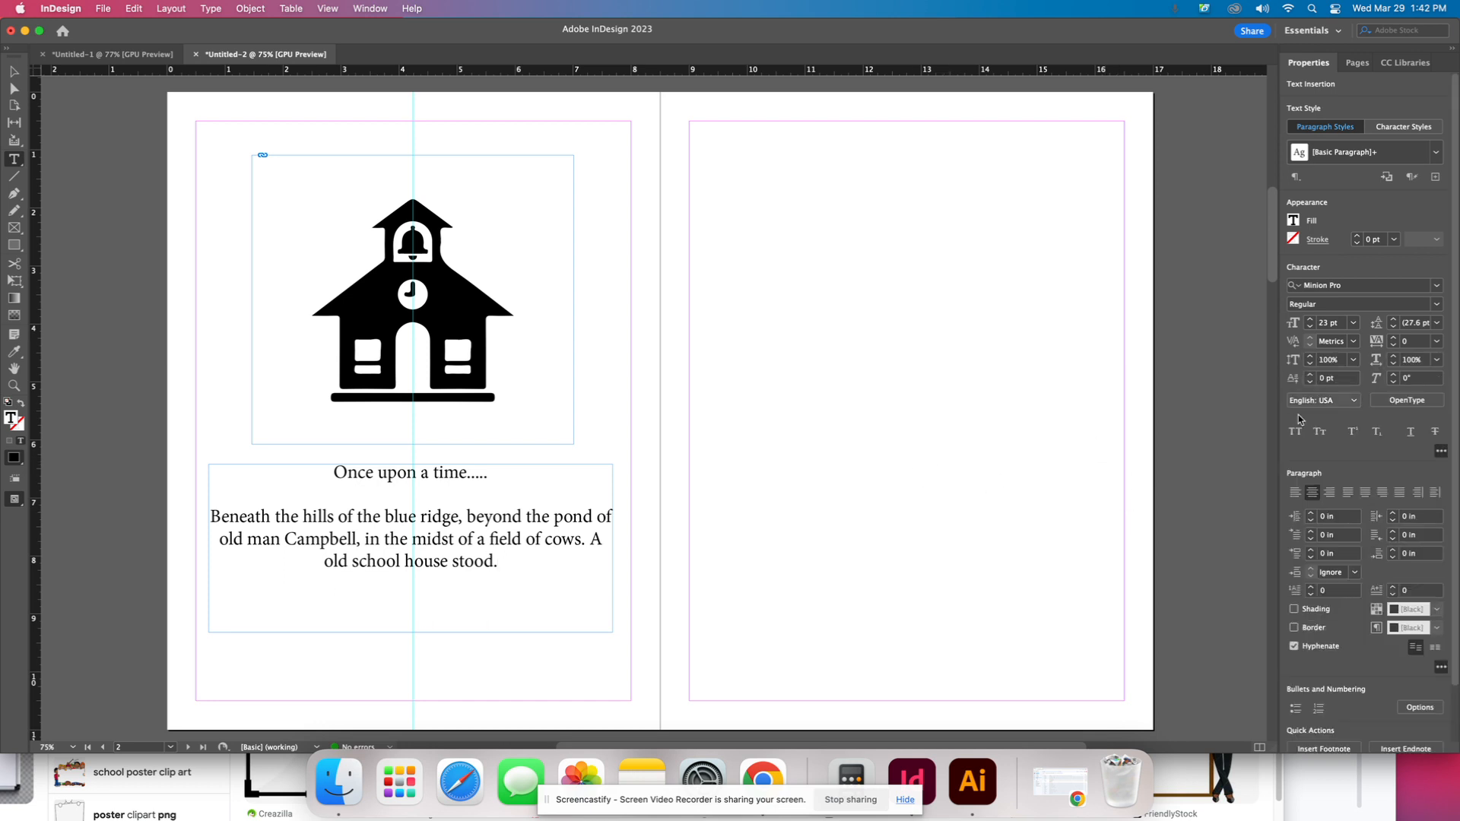